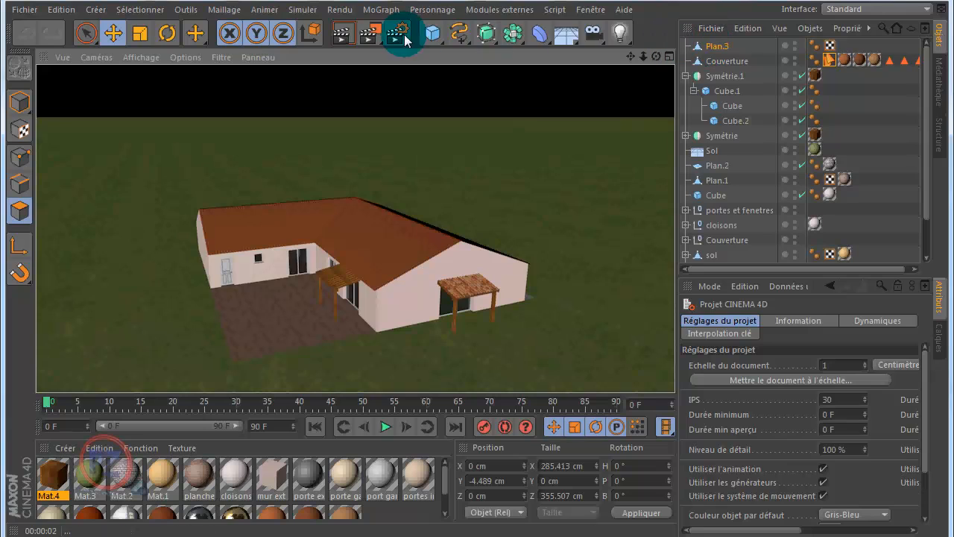
Add a sphere primitive to the scene and scale it up until it surrounds the whole house
{"action": "left_click", "coordinate": [432, 35]}
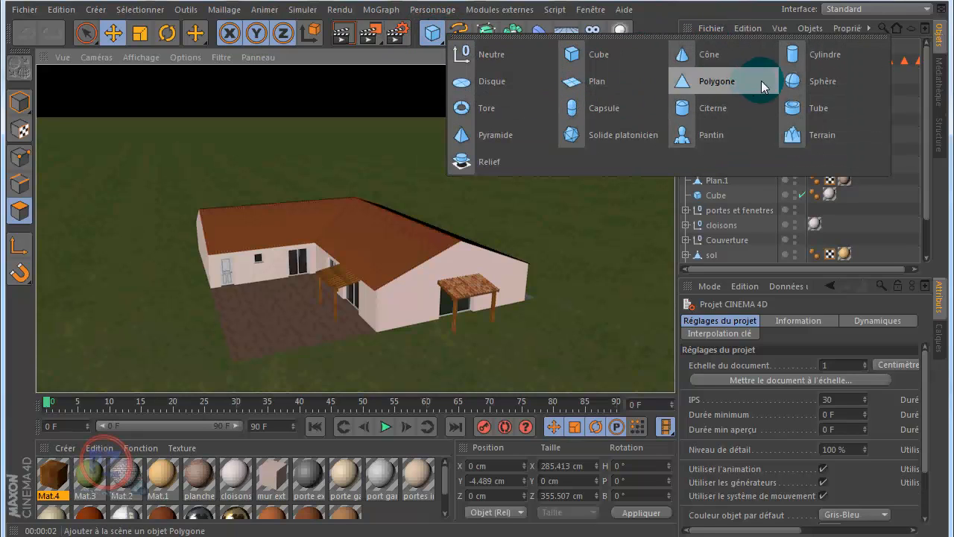
{"action": "left_click", "coordinate": [828, 80]}
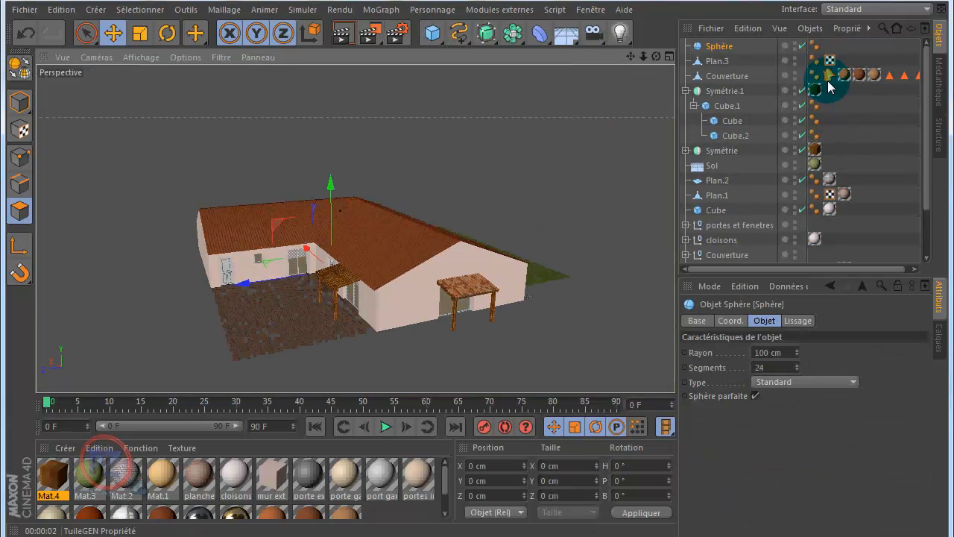
{"action": "left_click_drag", "start_coordinate": [528, 211], "coordinate": [548, 198], "text": "alt"}
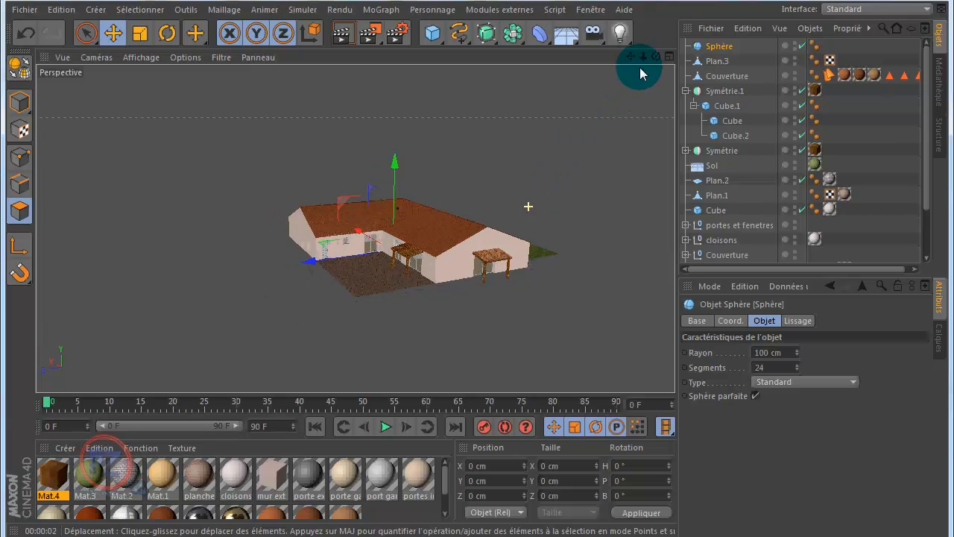
{"action": "right_click_drag", "start_coordinate": [630, 56], "coordinate": [478, 257]}
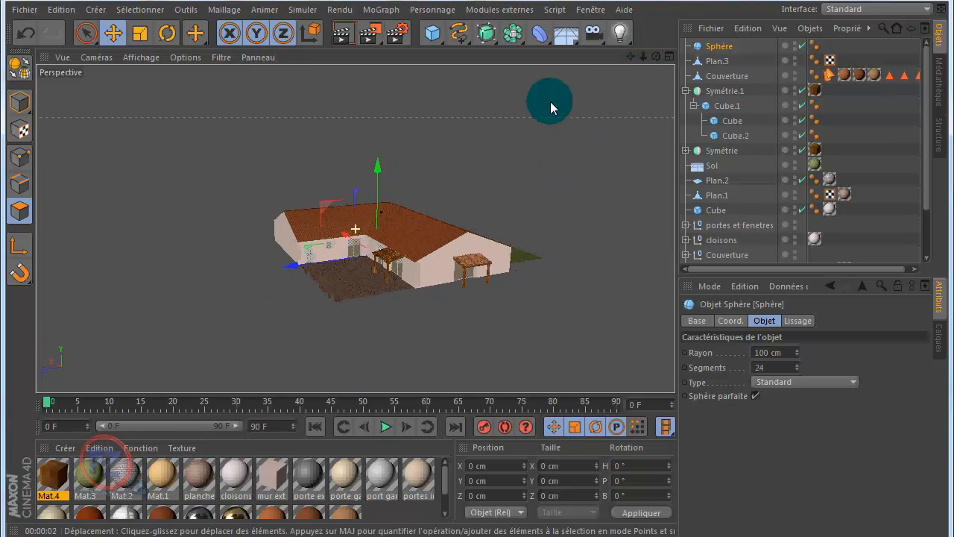
{"action": "left_click", "coordinate": [139, 33]}
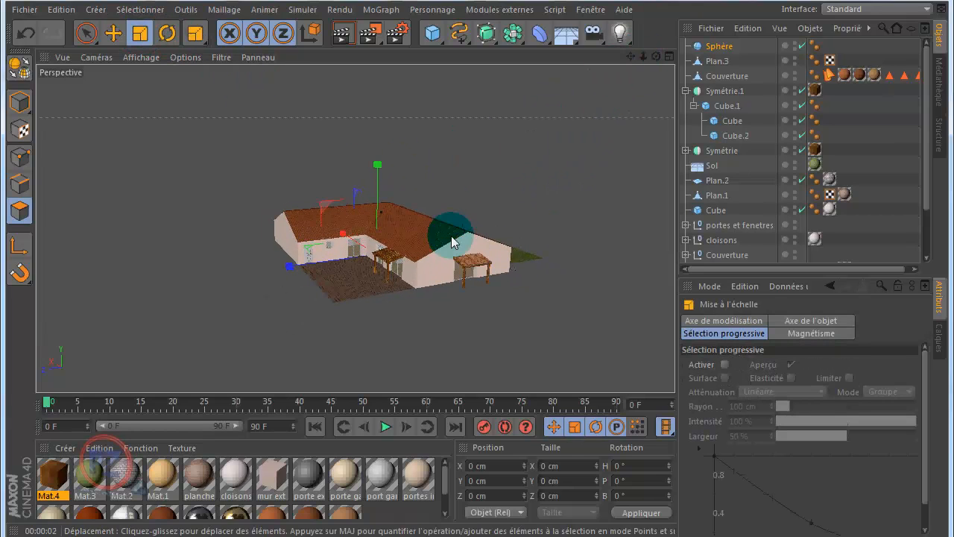
{"action": "left_click_drag", "start_coordinate": [568, 154], "coordinate": [597, 197]}
{"action": "left_click_drag", "start_coordinate": [524, 231], "coordinate": [496, 186]}
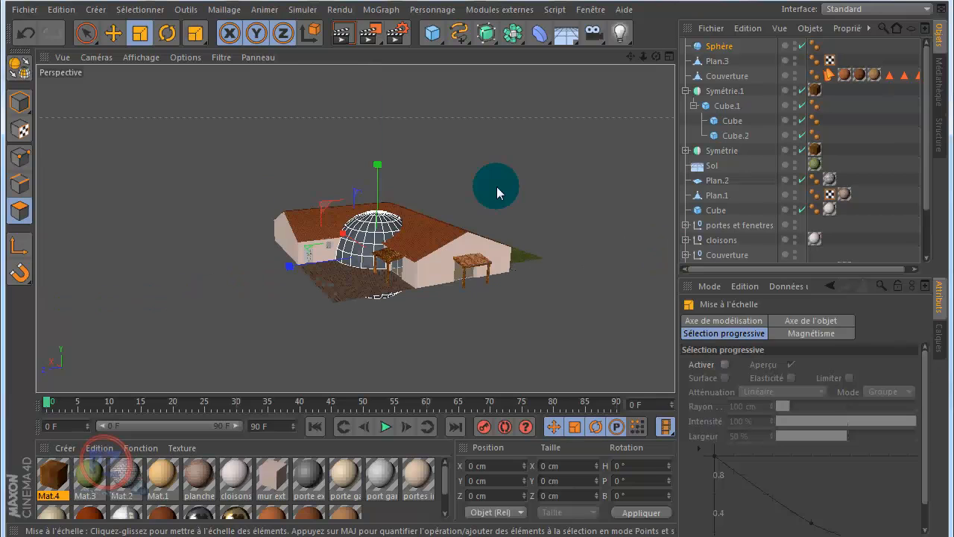
{"action": "mouse_move", "coordinate": [561, 157]}
{"action": "left_mouse_down"}
{"action": "mouse_move", "coordinate": [606, 185]}
{"action": "mouse_move", "coordinate": [688, 178]}
{"action": "mouse_move", "coordinate": [793, 202]}
{"action": "mouse_move", "coordinate": [686, 228]}
{"action": "mouse_move", "coordinate": [464, 188]}
{"action": "mouse_move", "coordinate": [458, 231]}
{"action": "mouse_move", "coordinate": [660, 105]}
{"action": "mouse_move", "coordinate": [592, 202]}
{"action": "mouse_move", "coordinate": [477, 255]}
{"action": "mouse_move", "coordinate": [366, 277]}
{"action": "mouse_move", "coordinate": [677, 139]}
{"action": "mouse_move", "coordinate": [489, 254]}
{"action": "mouse_move", "coordinate": [405, 257]}
{"action": "left_mouse_up"}
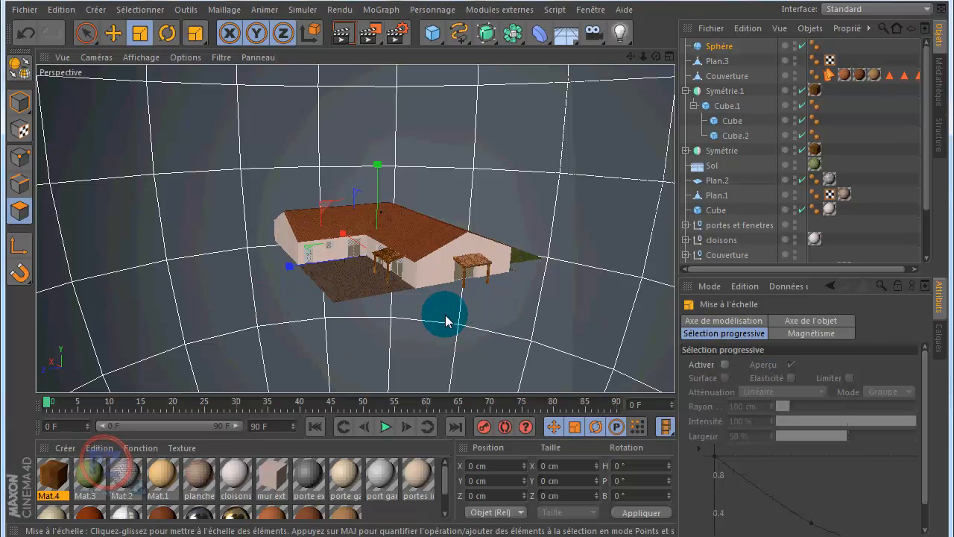
{"action": "left_click_drag", "start_coordinate": [656, 57], "coordinate": [606, 82]}
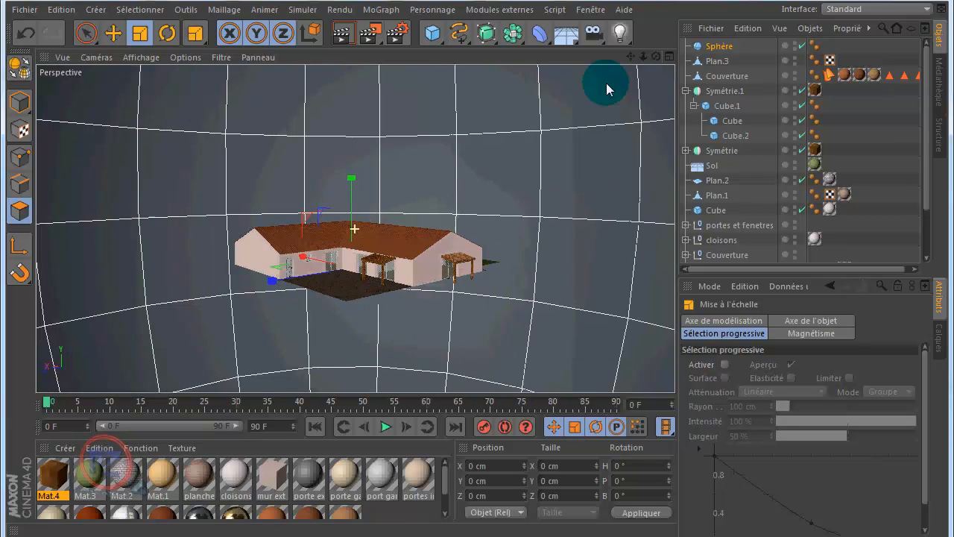
Create a new material and load avironnement.jpg as its colour texture
{"action": "double_click", "coordinate": [393, 513]}
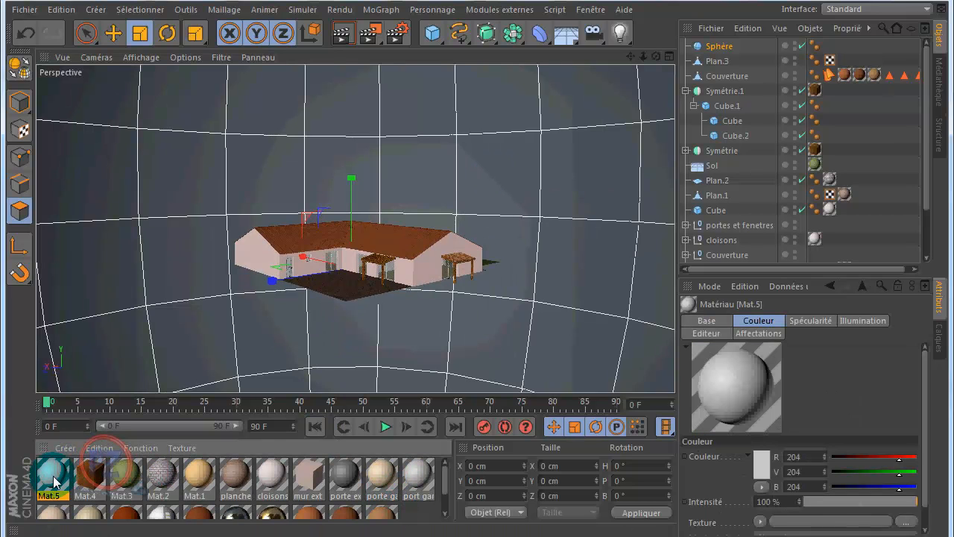
{"action": "double_click", "coordinate": [51, 476]}
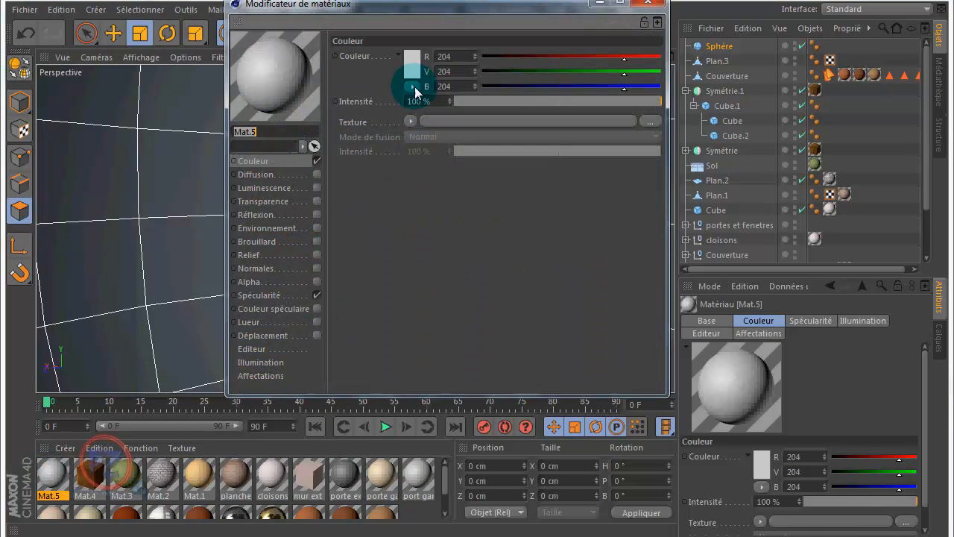
{"action": "left_click", "coordinate": [652, 125]}
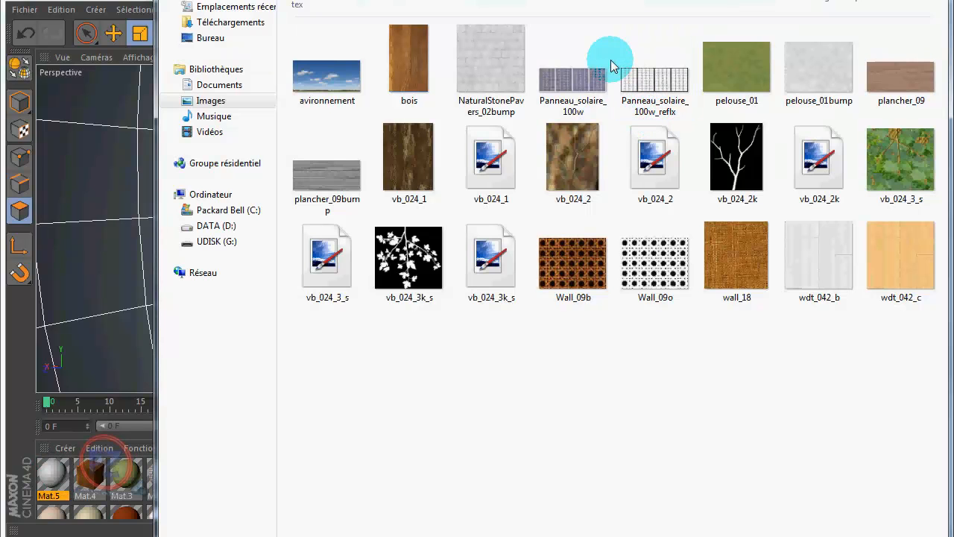
{"action": "left_click", "coordinate": [412, 56]}
{"action": "left_click", "coordinate": [319, 85]}
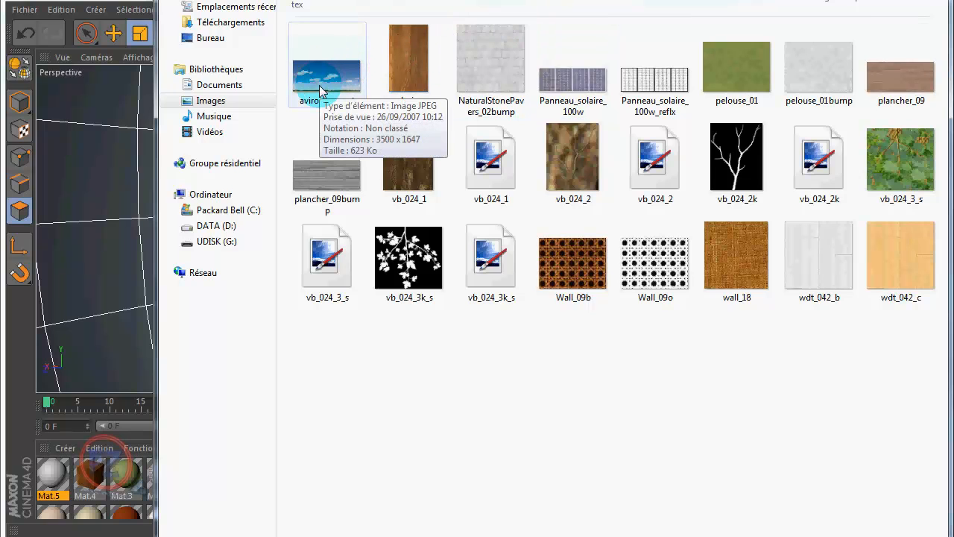
{"action": "double_click", "coordinate": [319, 85]}
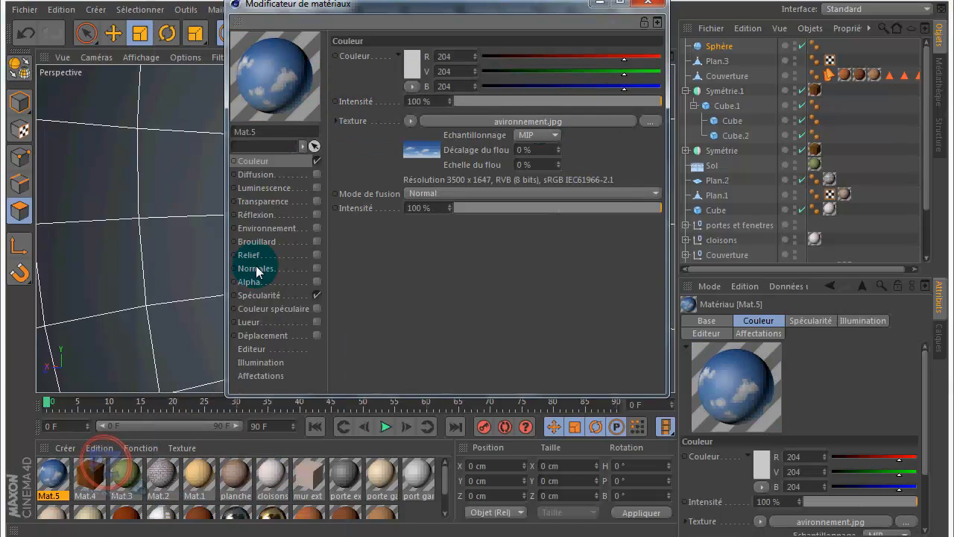
Set the sky material's specularity to a width of 93 % and a height of 10 %
{"action": "left_click", "coordinate": [261, 298]}
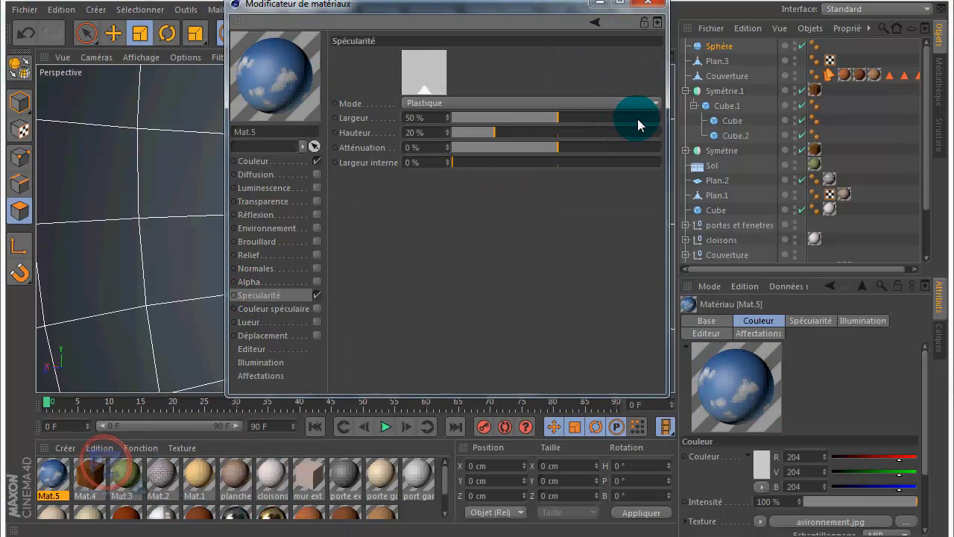
{"action": "left_click_drag", "start_coordinate": [637, 119], "coordinate": [647, 117]}
{"action": "left_click_drag", "start_coordinate": [470, 132], "coordinate": [478, 133]}
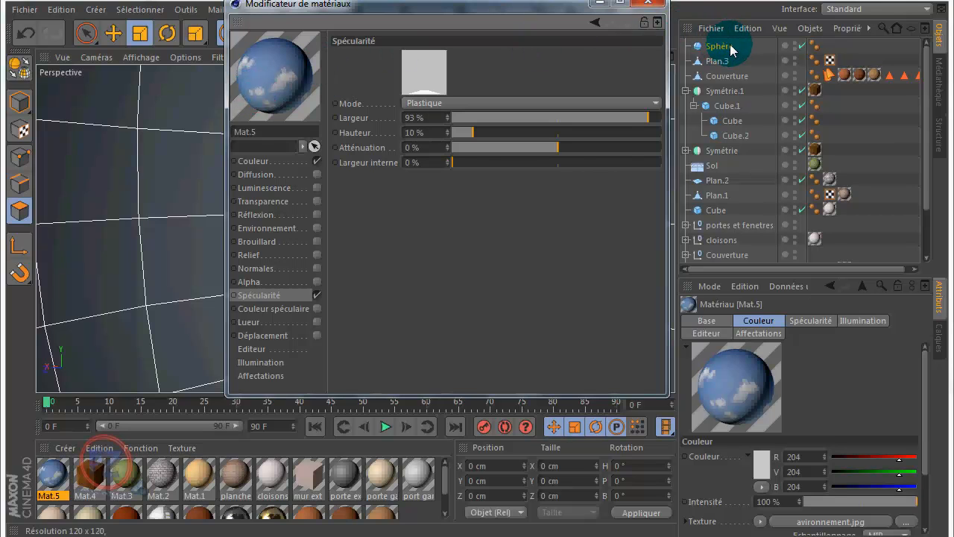
Apply the sky material to the sphere, close the material editor and check the projection around the house
{"action": "left_click_drag", "start_coordinate": [731, 44], "coordinate": [729, 46]}
{"action": "left_click", "coordinate": [646, 3]}
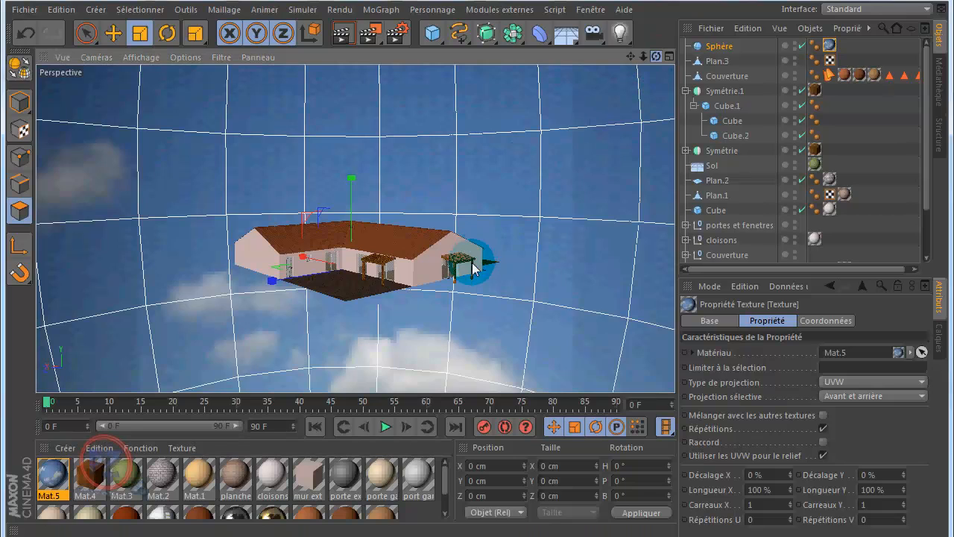
{"action": "mouse_move", "coordinate": [476, 261]}
{"action": "left_mouse_down", "text": "alt"}
{"action": "mouse_move", "coordinate": [543, 141]}
{"action": "mouse_move", "coordinate": [437, 293]}
{"action": "mouse_move", "coordinate": [477, 267]}
{"action": "mouse_move", "coordinate": [477, 252]}
{"action": "left_mouse_up", "text": "alt"}
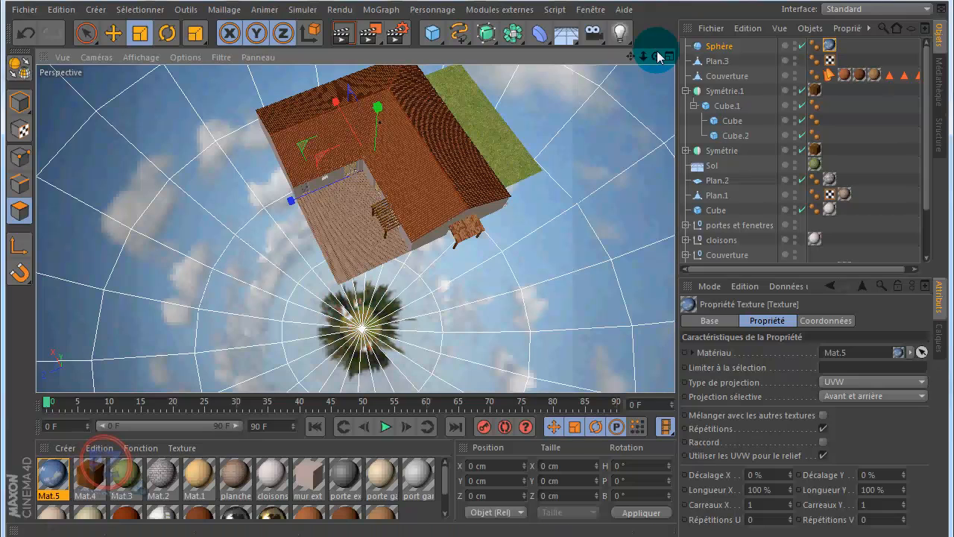
{"action": "mouse_move", "coordinate": [478, 252]}
{"action": "left_mouse_down", "text": "alt"}
{"action": "mouse_move", "coordinate": [475, 223]}
{"action": "mouse_move", "coordinate": [478, 251]}
{"action": "left_mouse_up", "text": "alt"}
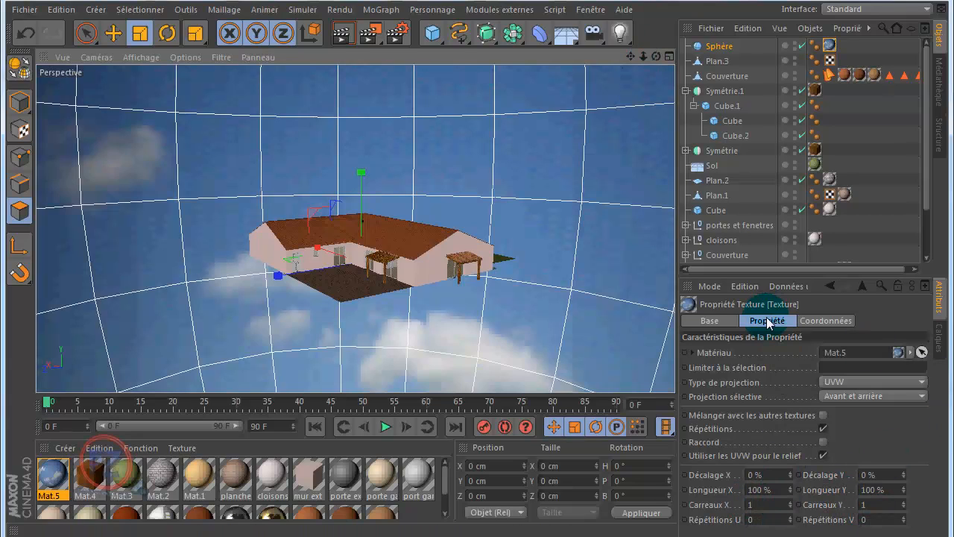
Set the vertical tiling (Carreaux Y) of the sphere's texture tag to 2
{"action": "left_click", "coordinate": [830, 45]}
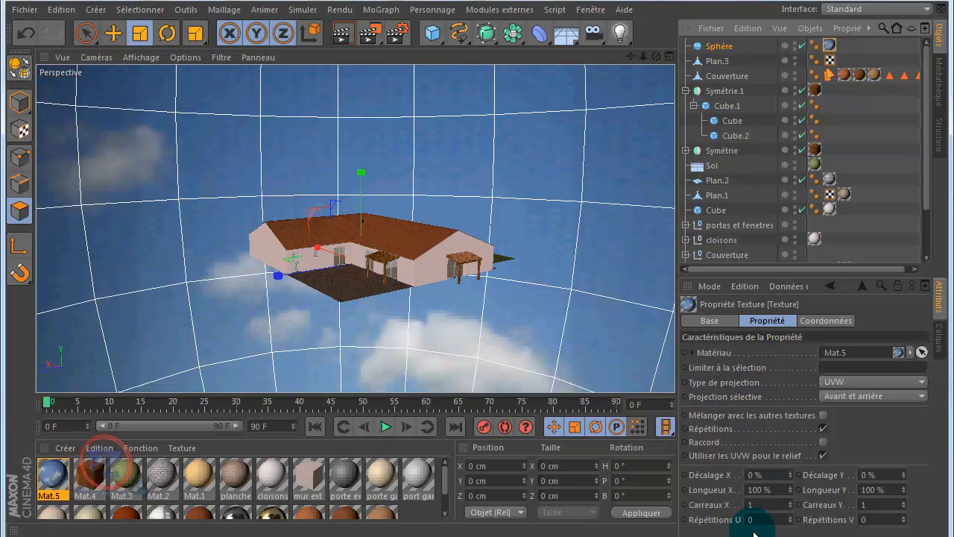
{"action": "left_click", "coordinate": [865, 505]}
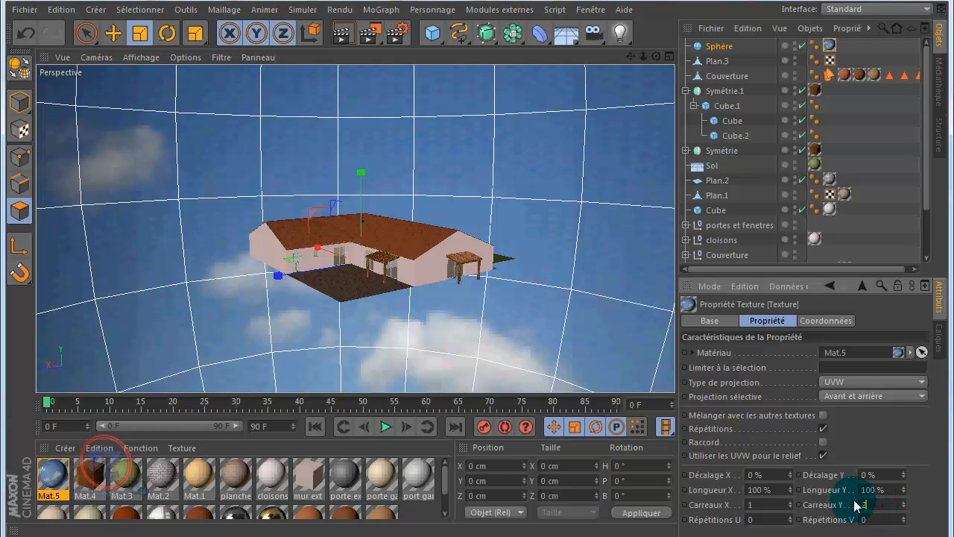
{"action": "type", "text": "2"}
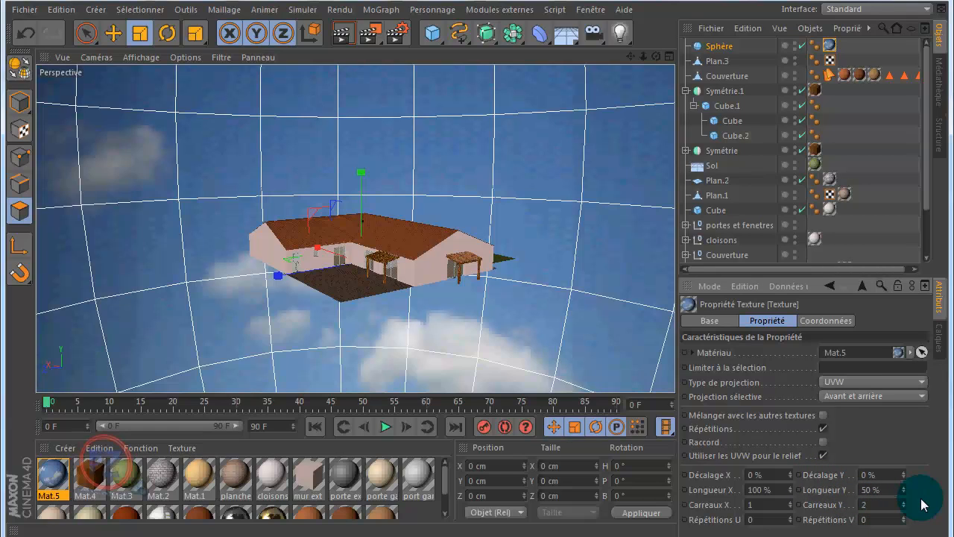
{"action": "key", "text": "Return"}
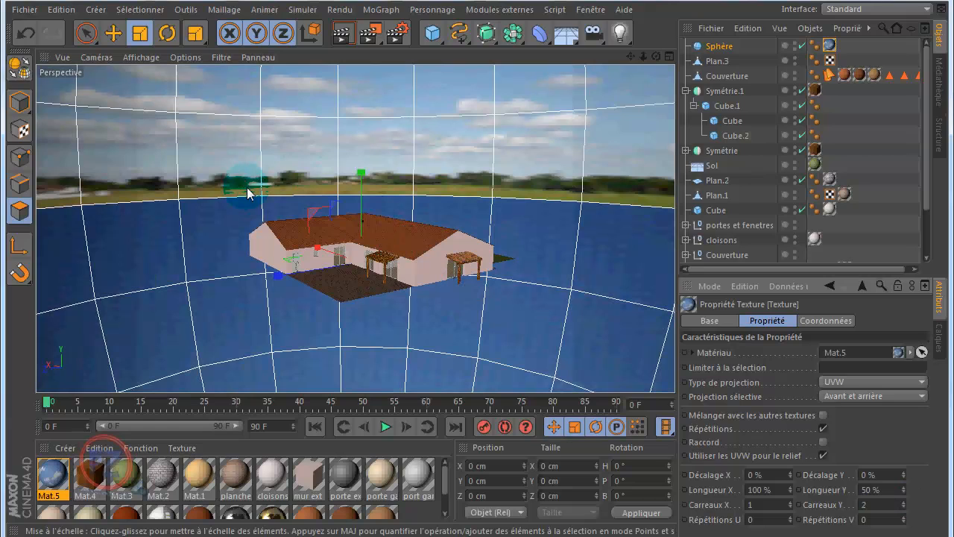
Render the perspective view from the courtyard side and from the opposite side to check the horizon around the house
{"action": "left_click", "coordinate": [344, 34]}
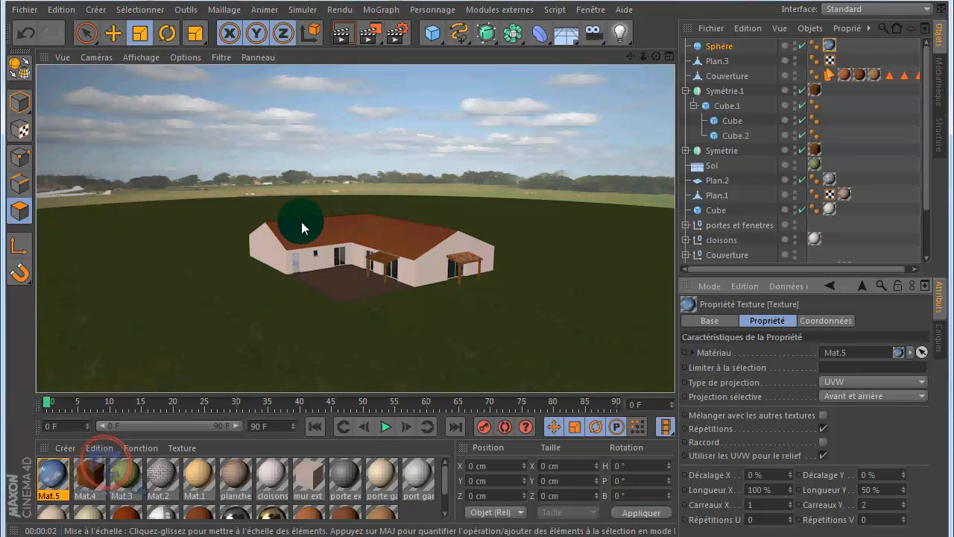
{"action": "left_click_drag", "start_coordinate": [443, 251], "coordinate": [480, 258], "text": "alt"}
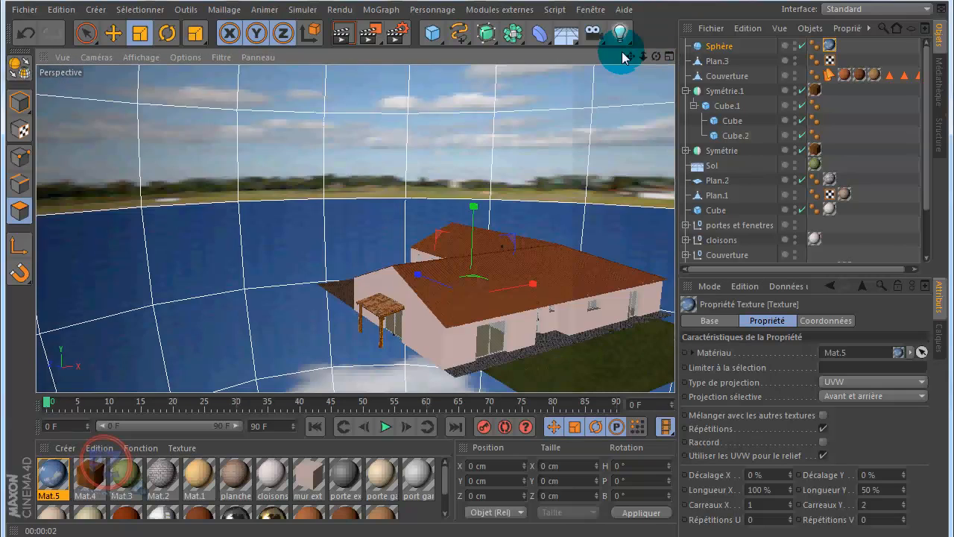
{"action": "left_click", "coordinate": [343, 33]}
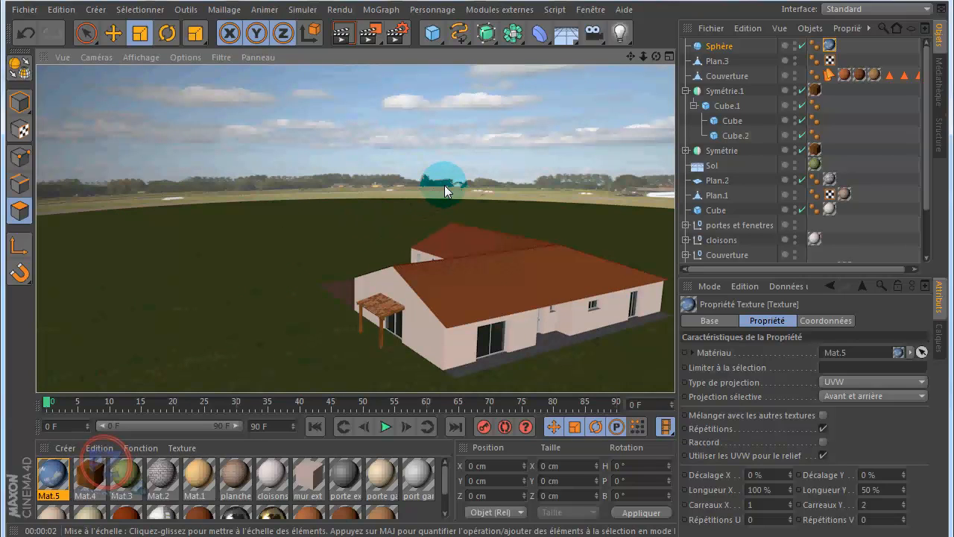
{"action": "mouse_move", "coordinate": [494, 252]}
{"action": "left_mouse_down"}
{"action": "mouse_move", "coordinate": [506, 250]}
{"action": "mouse_move", "coordinate": [477, 251]}
{"action": "left_mouse_up"}
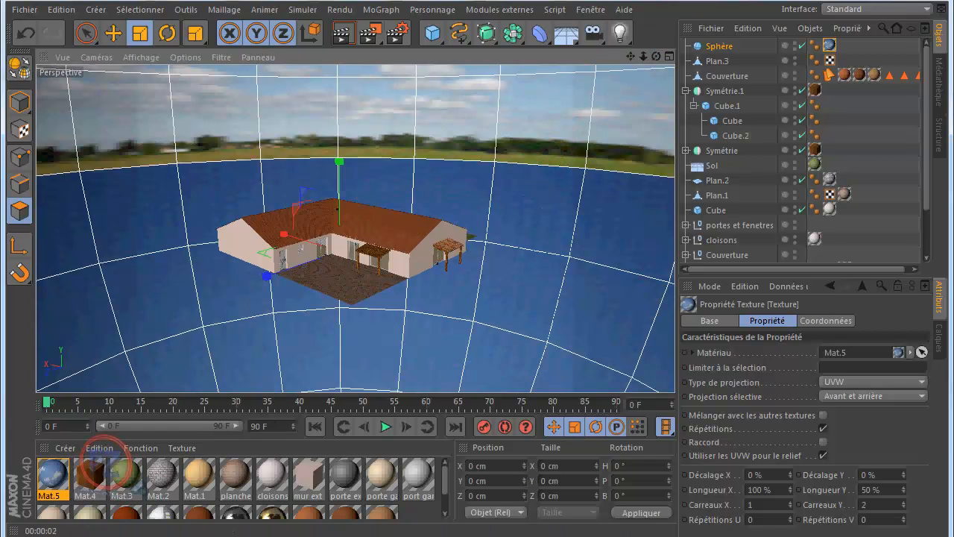
{"action": "right_click", "coordinate": [97, 536]}
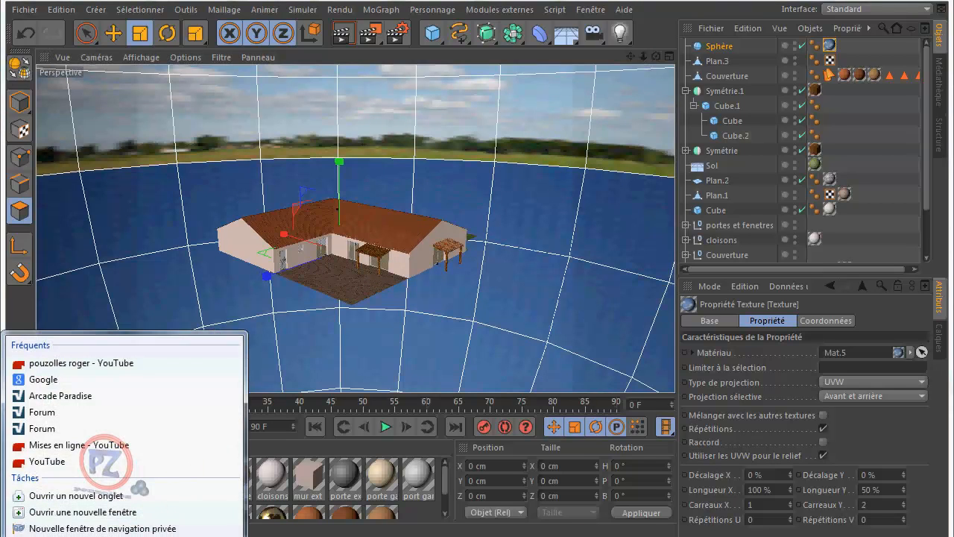
{"action": "key", "text": "Escape"}
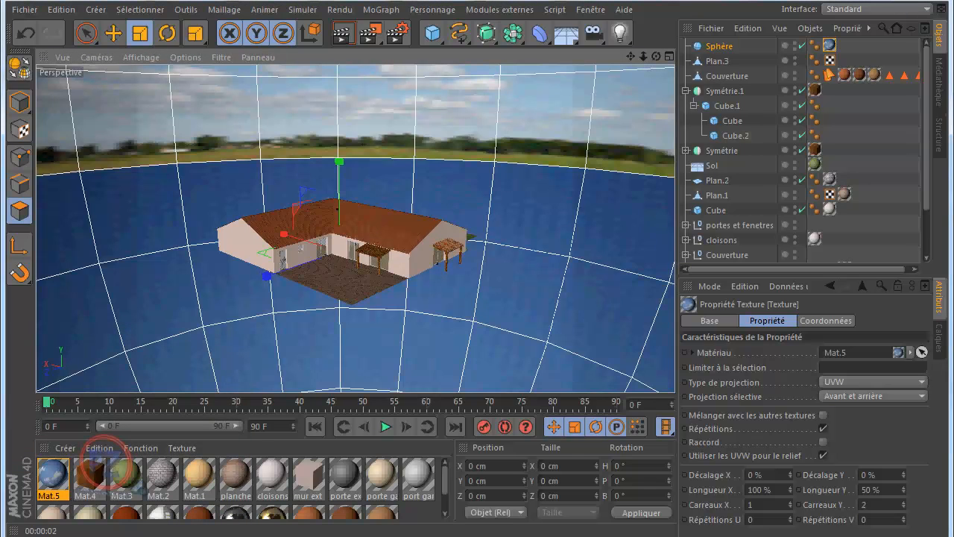
{"action": "right_click", "coordinate": [609, 535]}
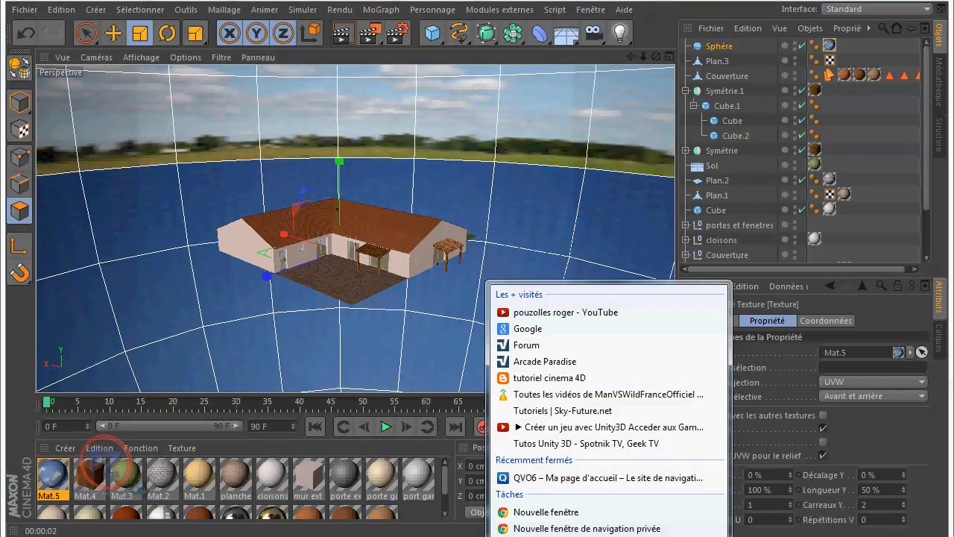
{"action": "key", "text": "Escape"}
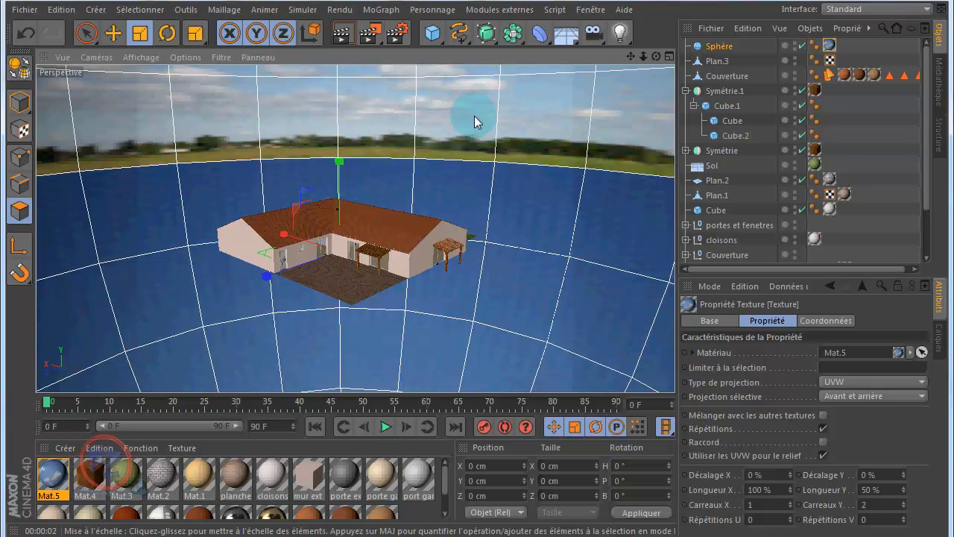
Add a light object, activate the Move tool and show all four views
{"action": "left_click", "coordinate": [622, 33]}
{"action": "left_click", "coordinate": [114, 33]}
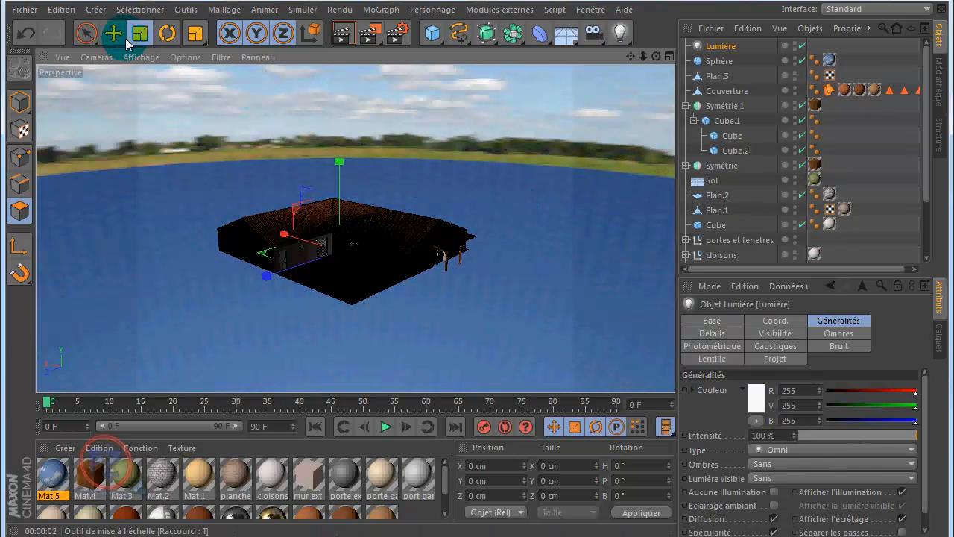
{"action": "middle_click", "coordinate": [389, 165]}
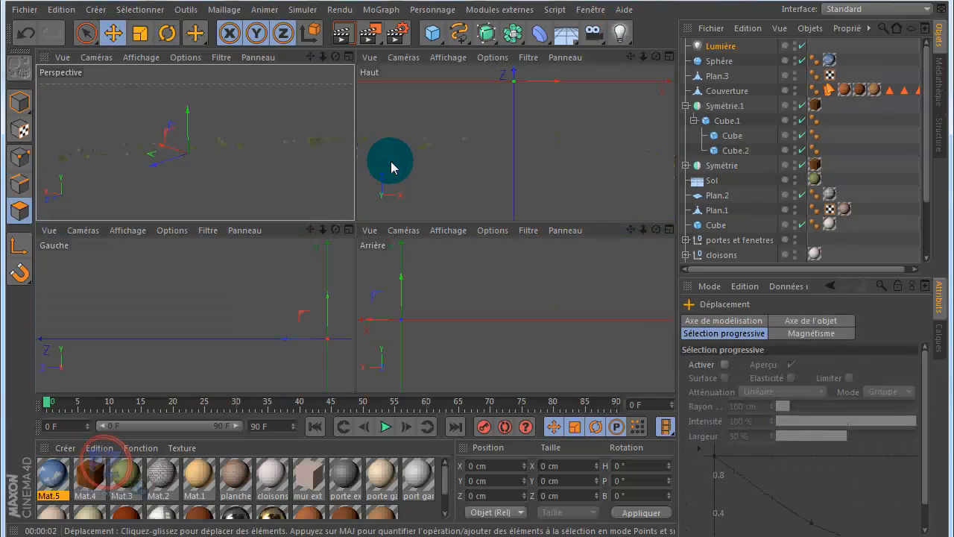
Set the Arrière view to Gouraud shading with lines and disable the sky sphere
{"action": "left_click", "coordinate": [445, 230]}
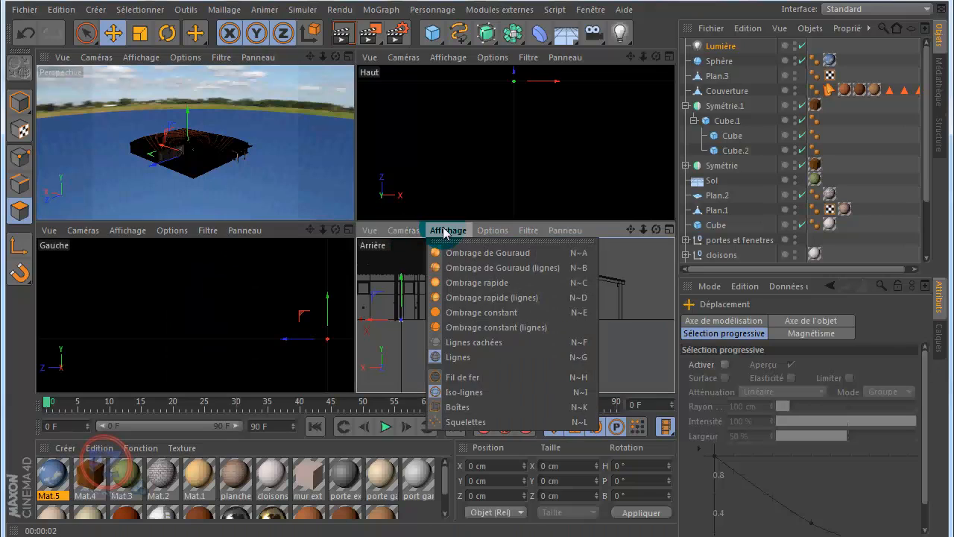
{"action": "left_click", "coordinate": [457, 267]}
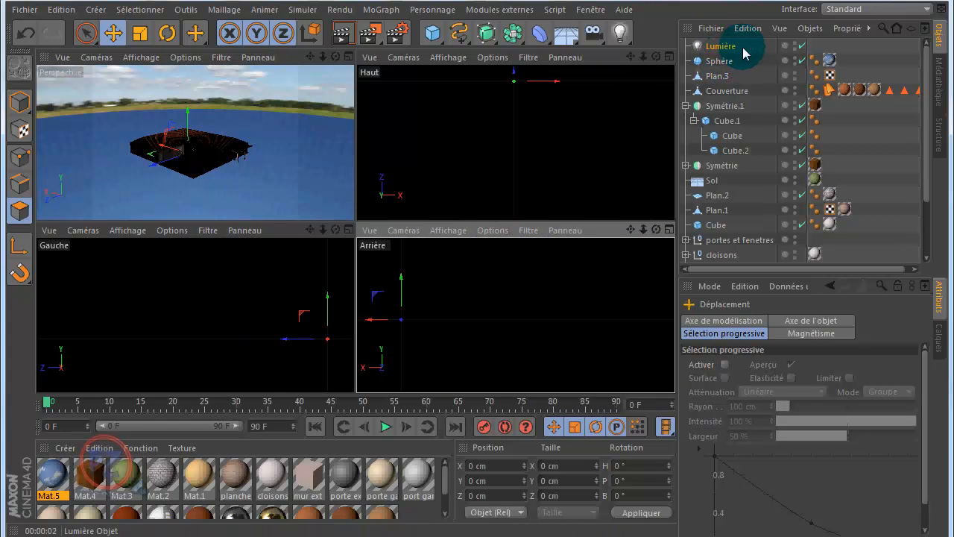
{"action": "left_click", "coordinate": [801, 61]}
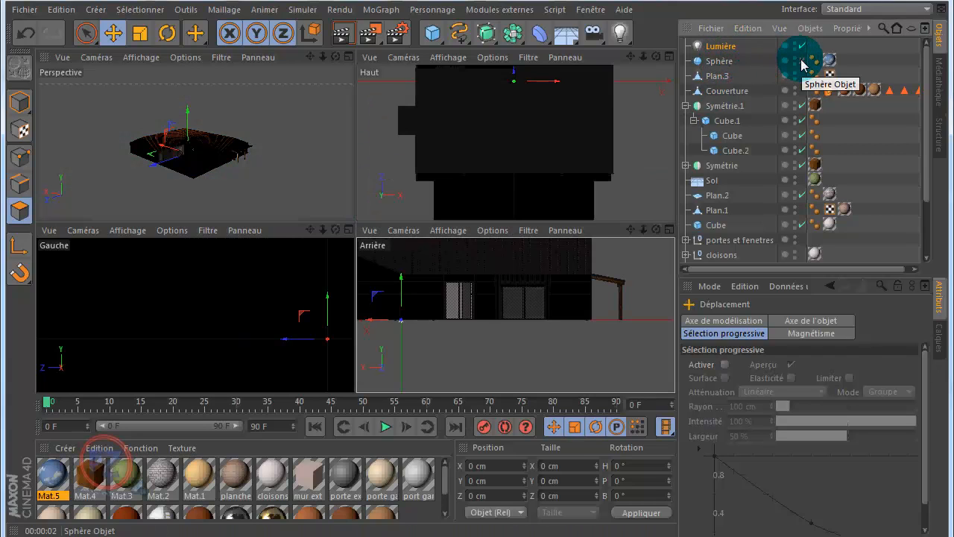
Frame the house with space above it in the Haut, Arrière and Gauche views and raise the light high above the roof
{"action": "scroll", "coordinate": [494, 148], "scroll_direction": "down", "scroll_amount": 2}
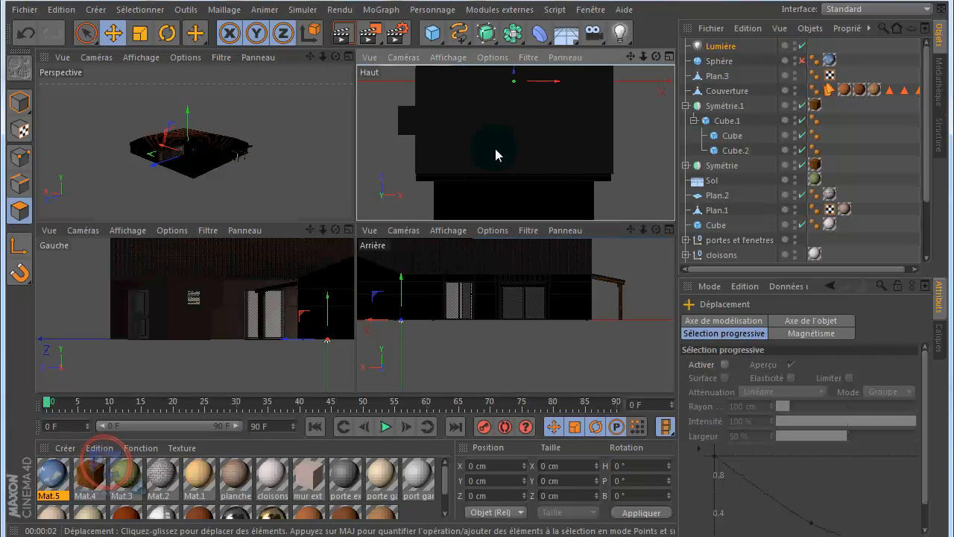
{"action": "scroll", "coordinate": [494, 150], "scroll_direction": "down", "scroll_amount": 5}
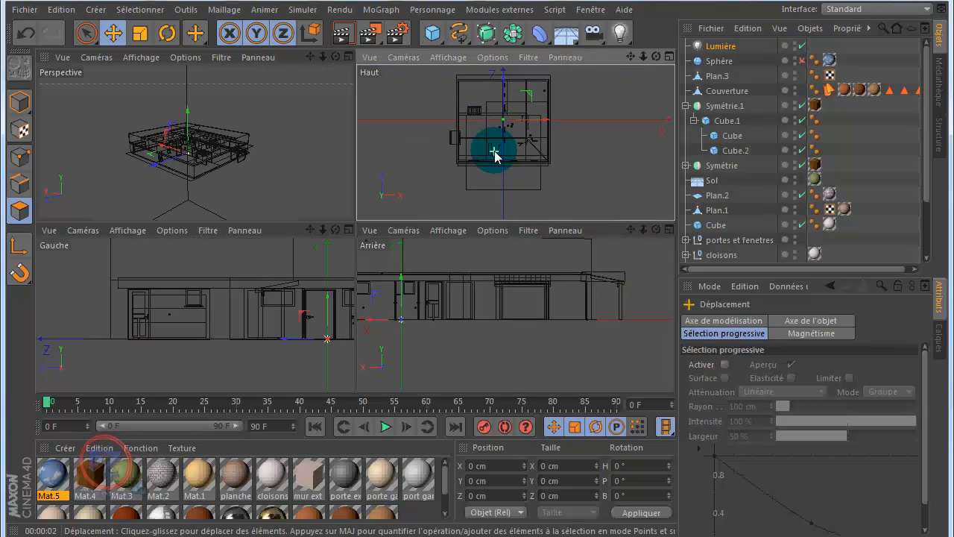
{"action": "scroll", "coordinate": [495, 151], "scroll_direction": "down", "scroll_amount": 2}
{"action": "scroll", "coordinate": [495, 151], "scroll_direction": "down", "scroll_amount": 4}
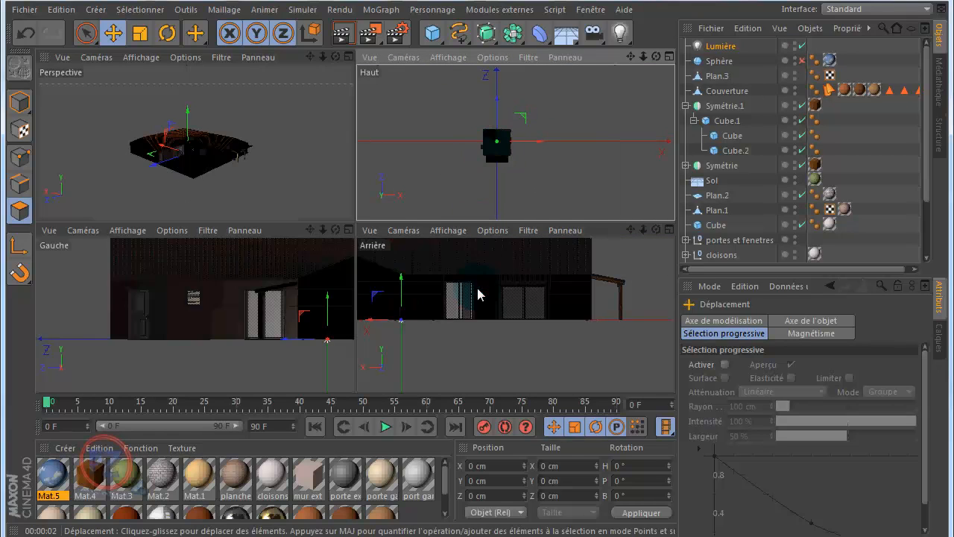
{"action": "scroll", "coordinate": [478, 295], "scroll_direction": "down", "scroll_amount": 3}
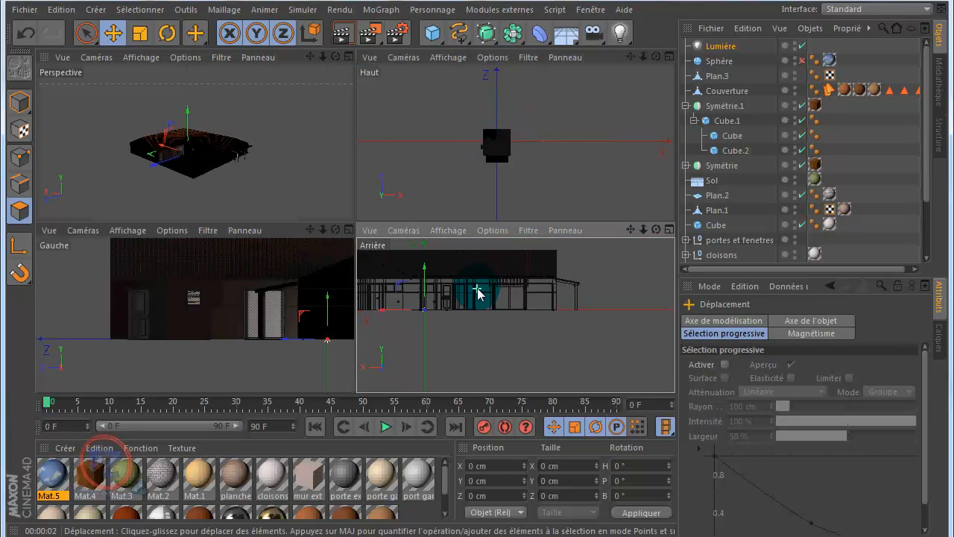
{"action": "scroll", "coordinate": [478, 294], "scroll_direction": "down", "scroll_amount": 4}
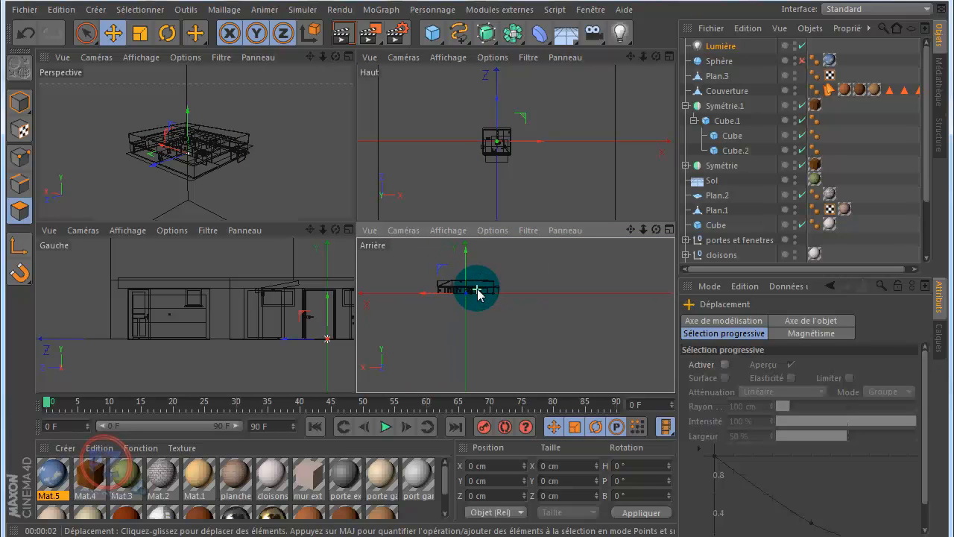
{"action": "left_click_drag", "start_coordinate": [631, 229], "coordinate": [482, 256]}
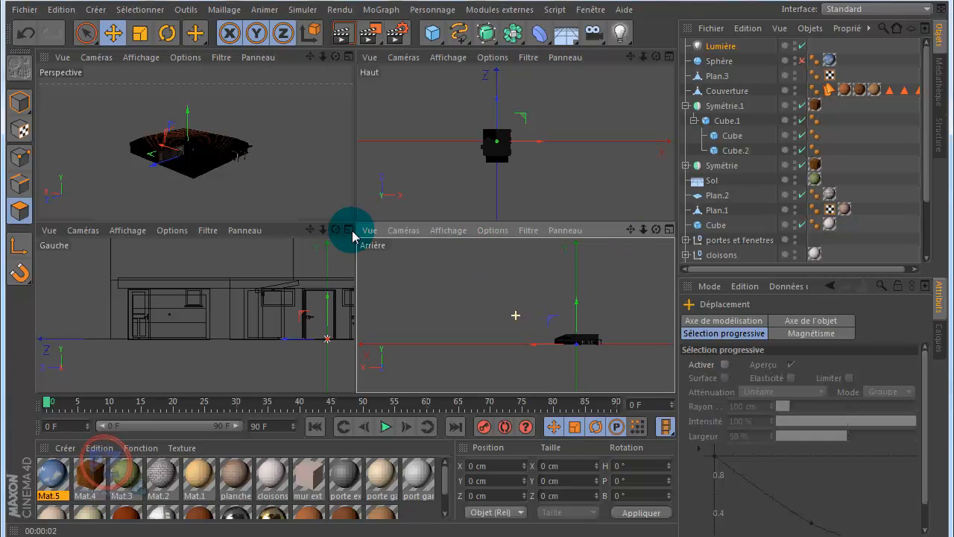
{"action": "left_click", "coordinate": [215, 268]}
{"action": "scroll", "coordinate": [218, 271], "scroll_direction": "down", "scroll_amount": 3}
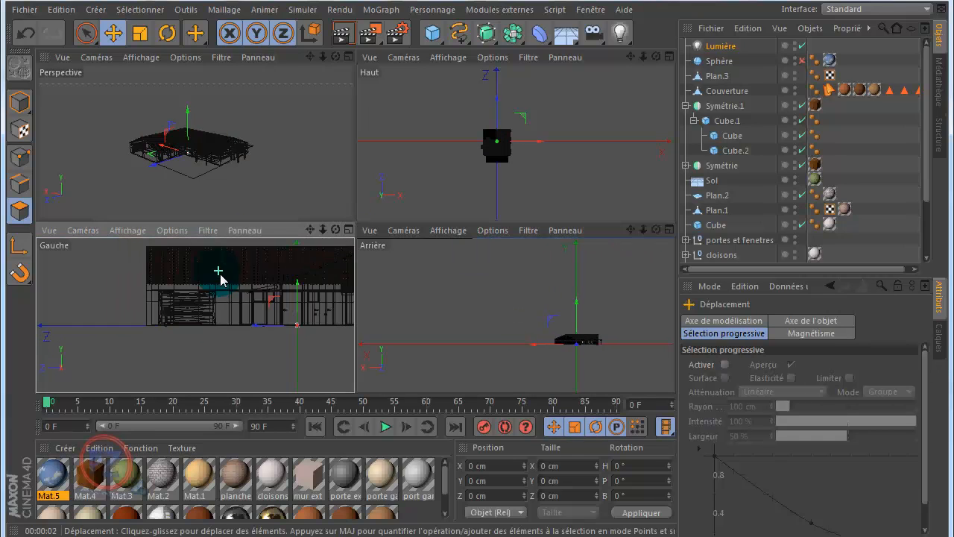
{"action": "scroll", "coordinate": [221, 275], "scroll_direction": "down", "scroll_amount": 5}
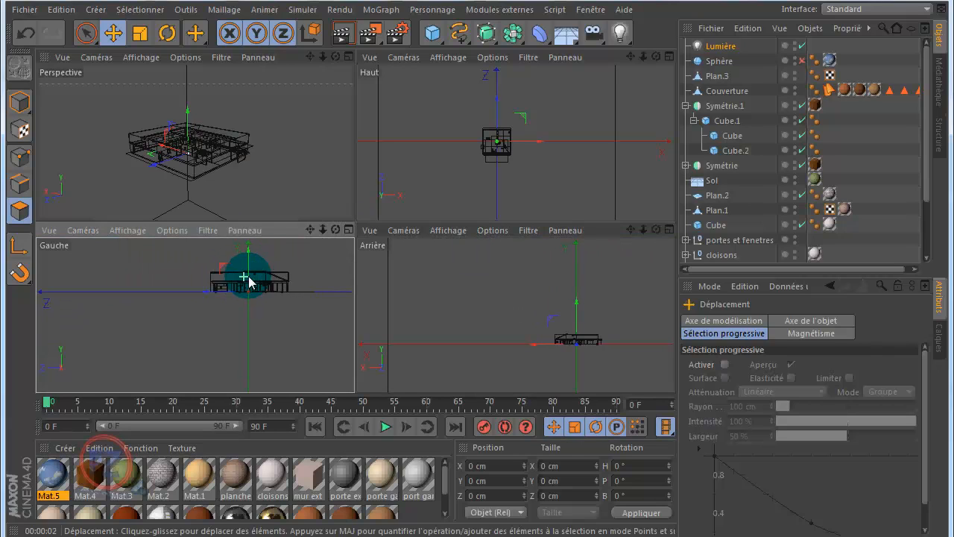
{"action": "mouse_move", "coordinate": [311, 229]}
{"action": "left_mouse_down"}
{"action": "mouse_move", "coordinate": [351, 261]}
{"action": "mouse_move", "coordinate": [314, 228]}
{"action": "left_mouse_up"}
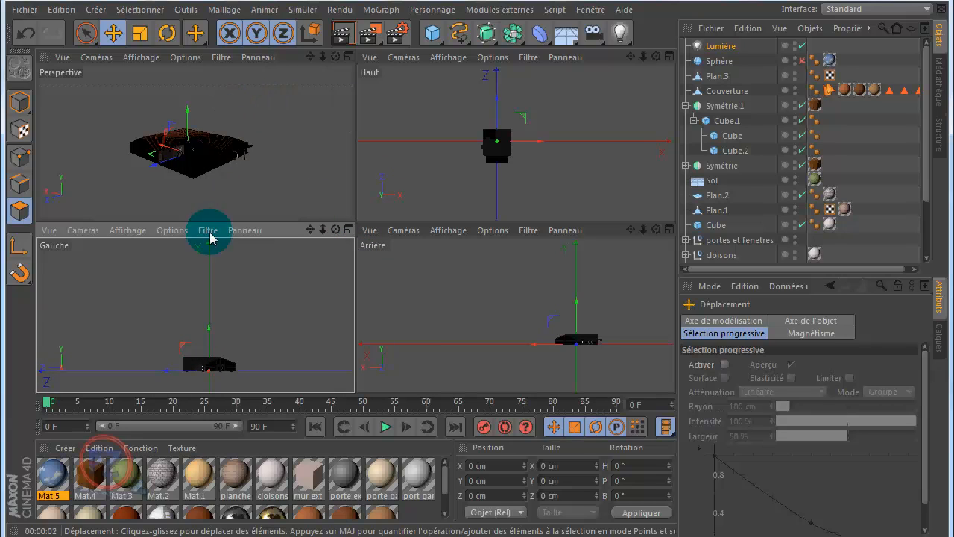
{"action": "left_click", "coordinate": [260, 162]}
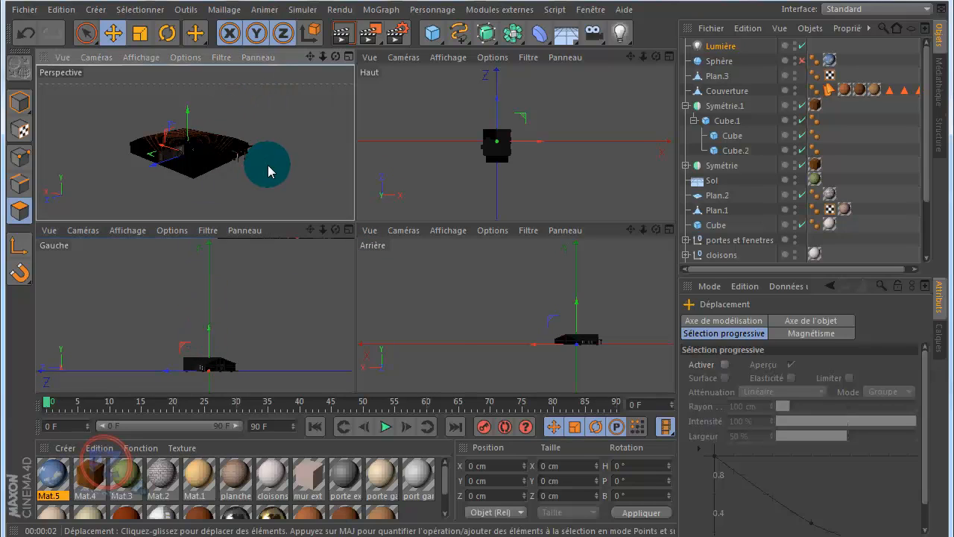
{"action": "scroll", "coordinate": [267, 166], "scroll_direction": "up", "scroll_amount": 3}
{"action": "left_click_drag", "start_coordinate": [310, 57], "coordinate": [295, 118]}
{"action": "left_click_drag", "start_coordinate": [310, 57], "coordinate": [351, 219]}
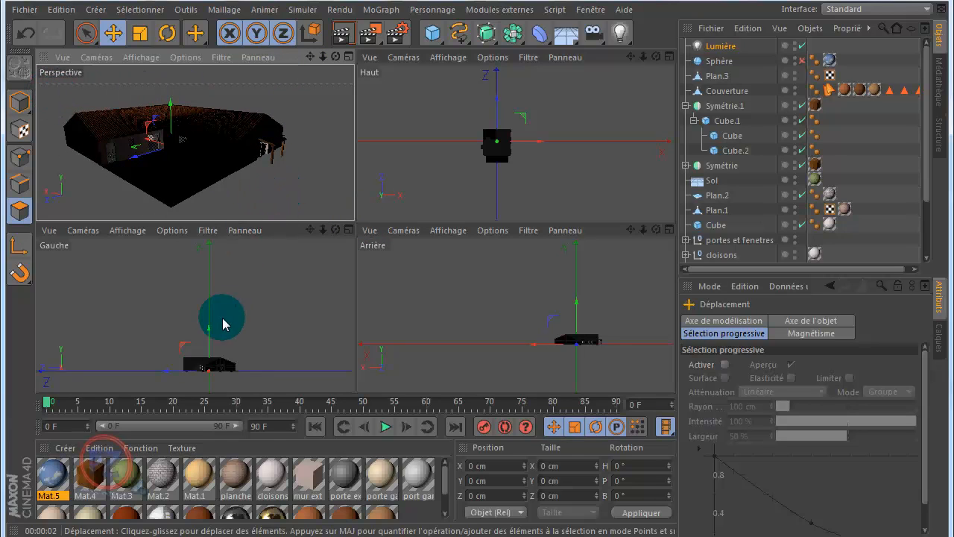
{"action": "mouse_move", "coordinate": [213, 340]}
{"action": "left_mouse_down"}
{"action": "mouse_move", "coordinate": [214, 240]}
{"action": "mouse_move", "coordinate": [477, 256]}
{"action": "mouse_move", "coordinate": [207, 326]}
{"action": "mouse_move", "coordinate": [208, 335]}
{"action": "left_mouse_up"}
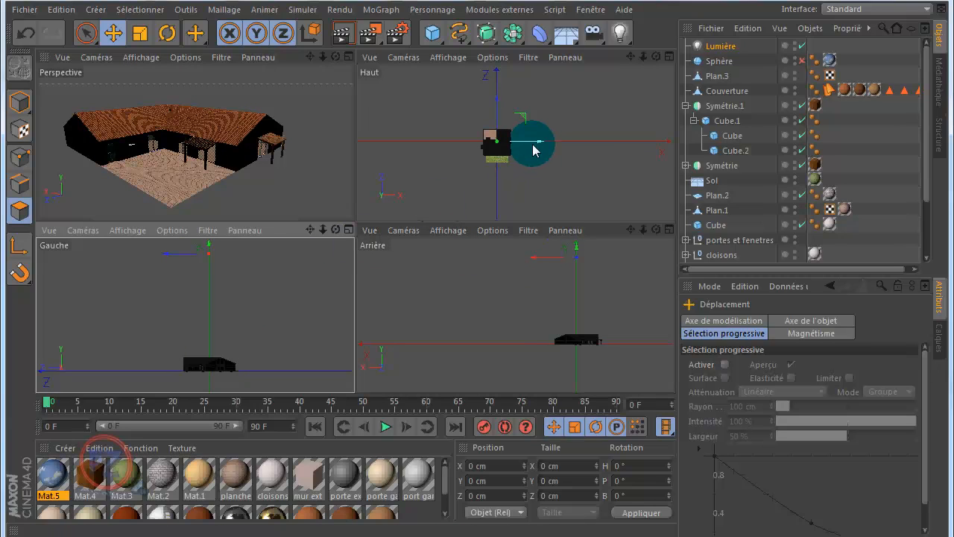
Move the light in the Haut view to the negative X side of the house and slightly toward negative Z
{"action": "mouse_move", "coordinate": [539, 138]}
{"action": "left_mouse_down"}
{"action": "mouse_move", "coordinate": [445, 151]}
{"action": "mouse_move", "coordinate": [456, 158]}
{"action": "mouse_move", "coordinate": [443, 165]}
{"action": "left_mouse_up"}
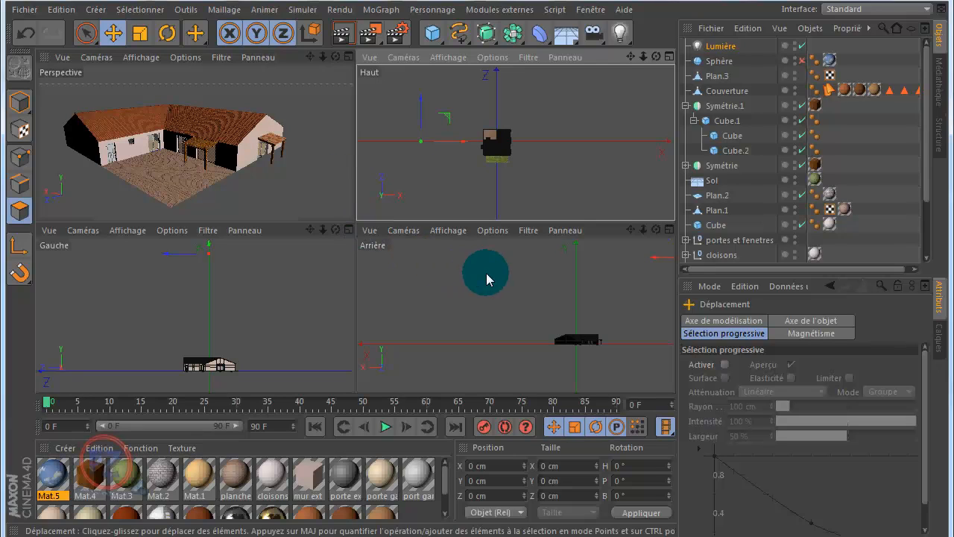
{"action": "left_click_drag", "start_coordinate": [422, 101], "coordinate": [431, 127]}
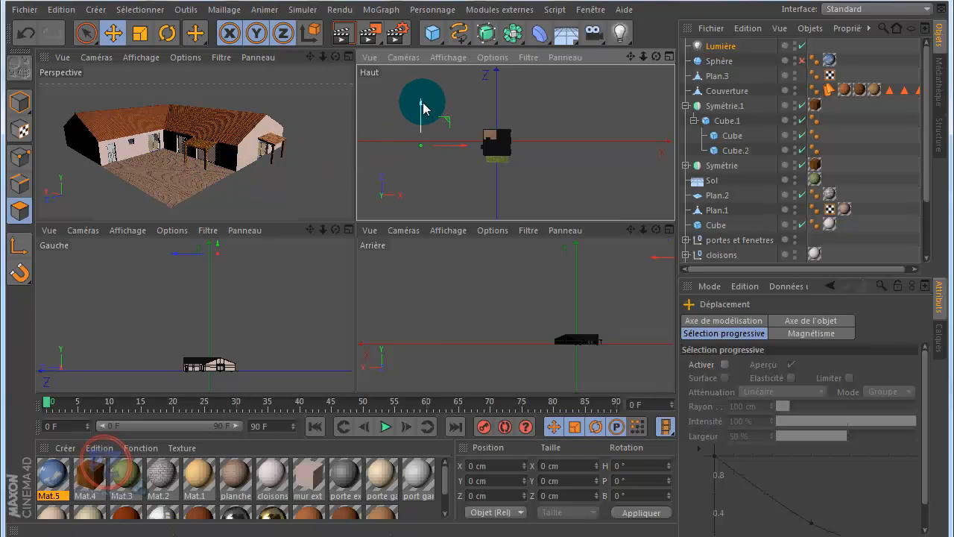
{"action": "mouse_move", "coordinate": [421, 111]}
{"action": "left_mouse_down"}
{"action": "mouse_move", "coordinate": [447, 144]}
{"action": "mouse_move", "coordinate": [480, 157]}
{"action": "left_mouse_up"}
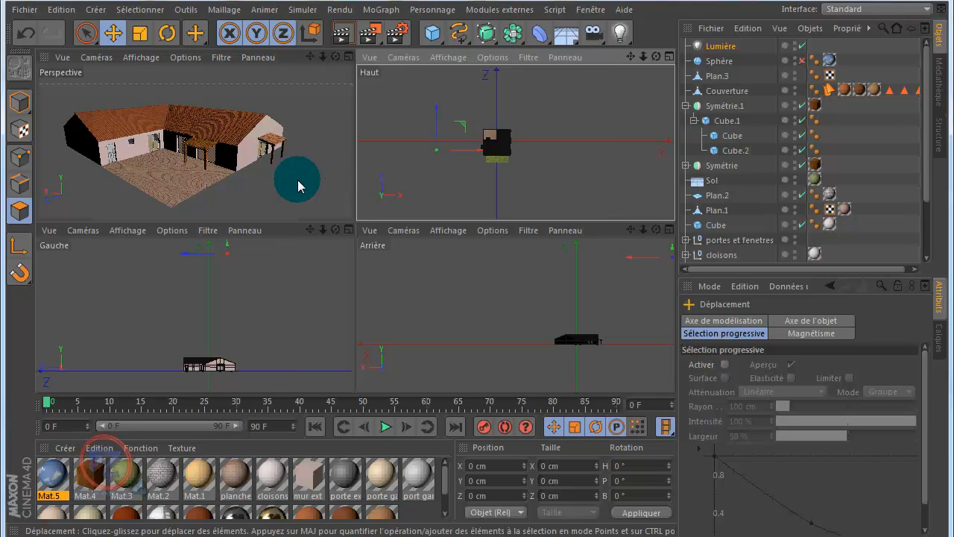
Render the enlarged perspective view to check the lighting and re-enable the sky sphere
{"action": "middle_click", "coordinate": [299, 181]}
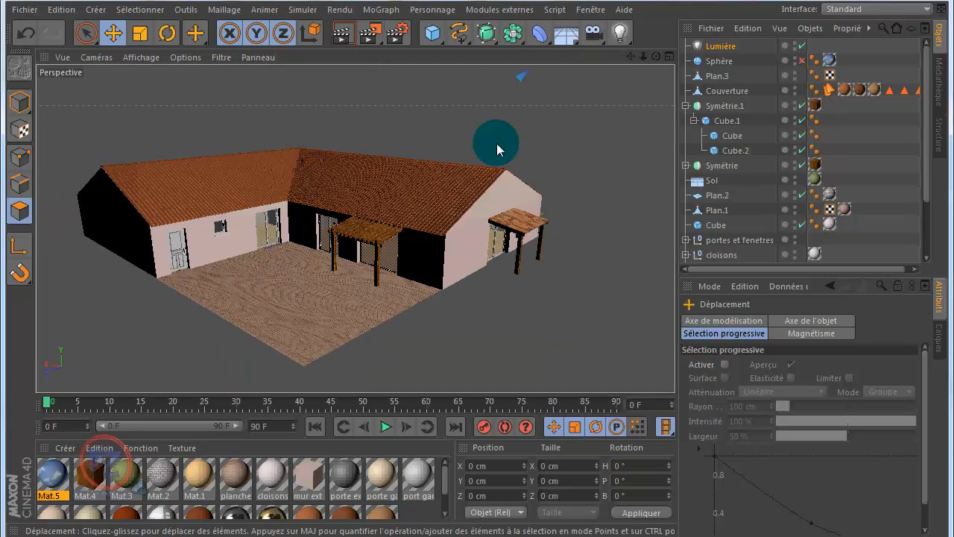
{"action": "left_click", "coordinate": [343, 40]}
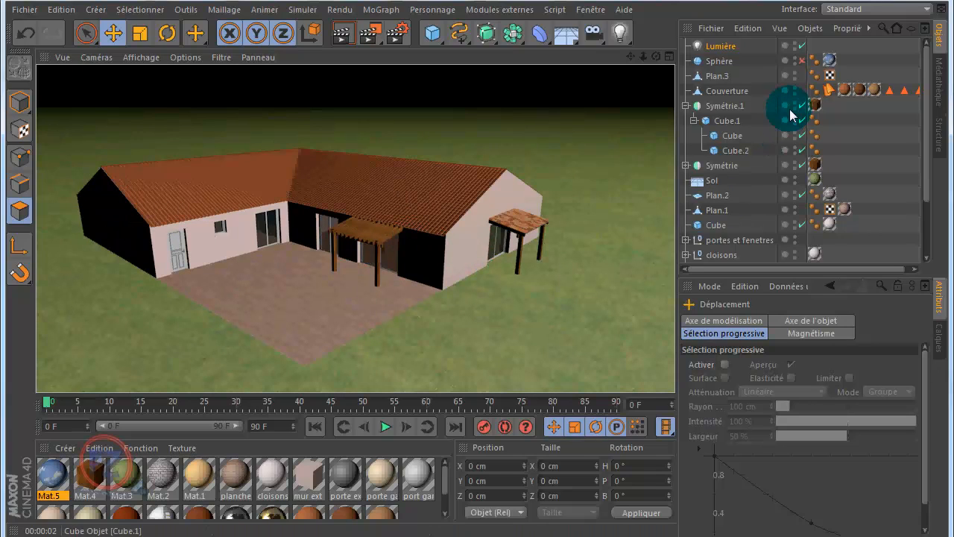
{"action": "left_click", "coordinate": [803, 63]}
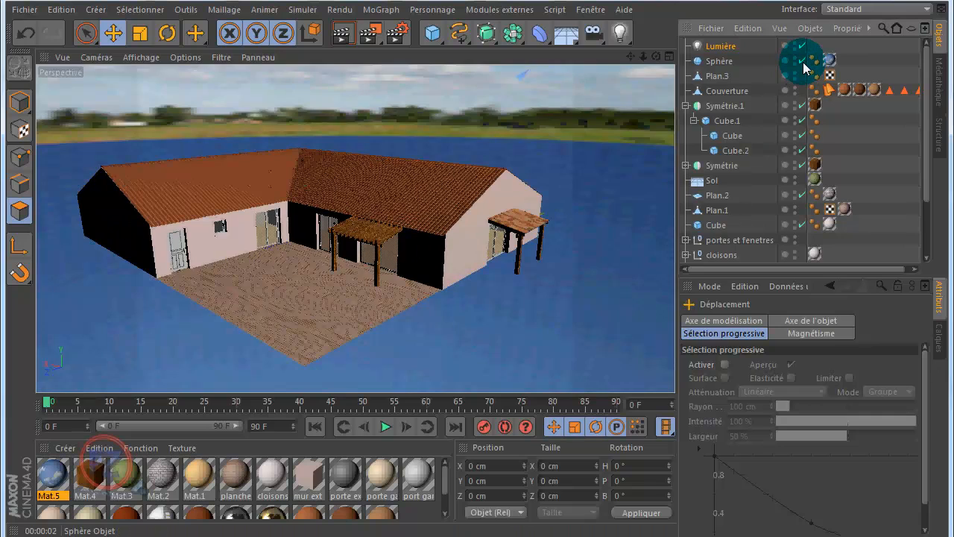
Set the light's shadows (Ombres) to Raytrace (ombres franches) and render the perspective view
{"action": "left_click", "coordinate": [720, 47]}
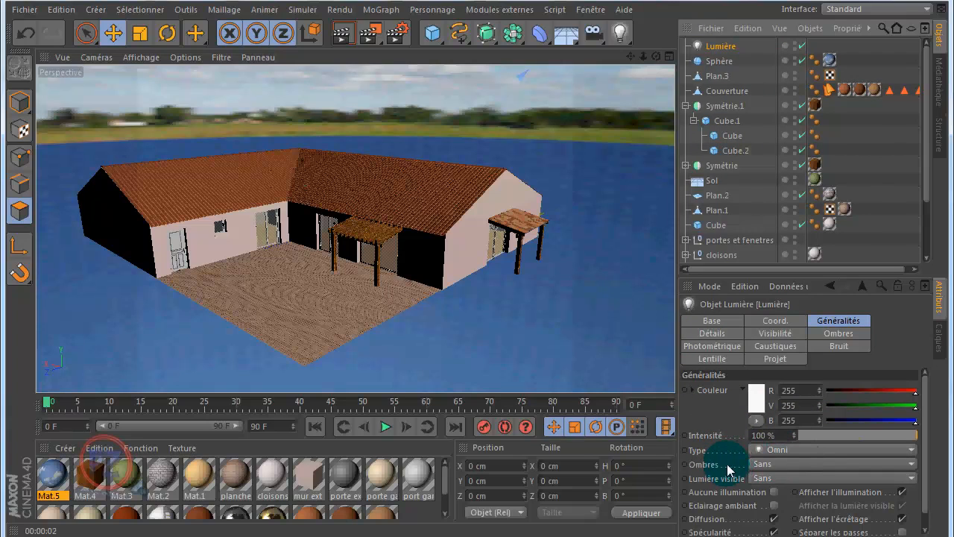
{"action": "left_click", "coordinate": [793, 463]}
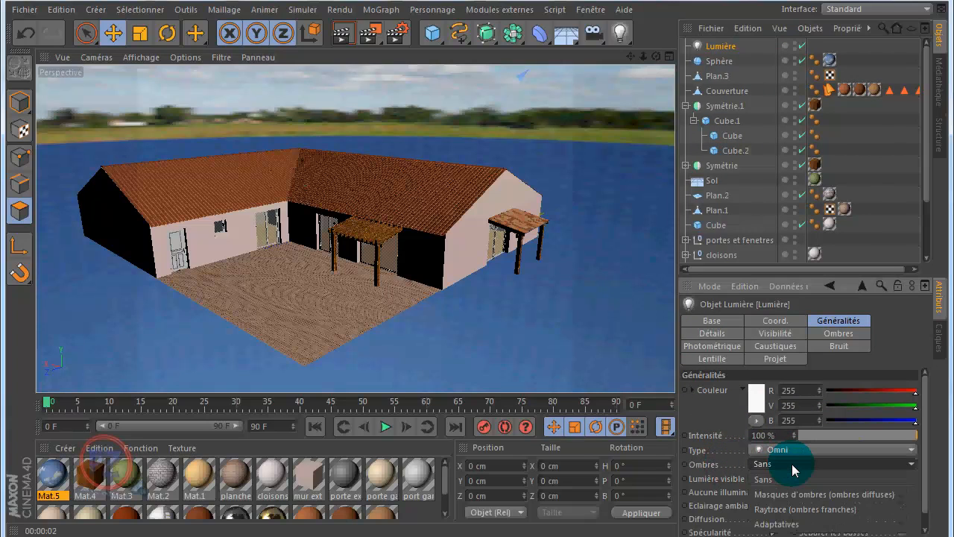
{"action": "left_click", "coordinate": [800, 511]}
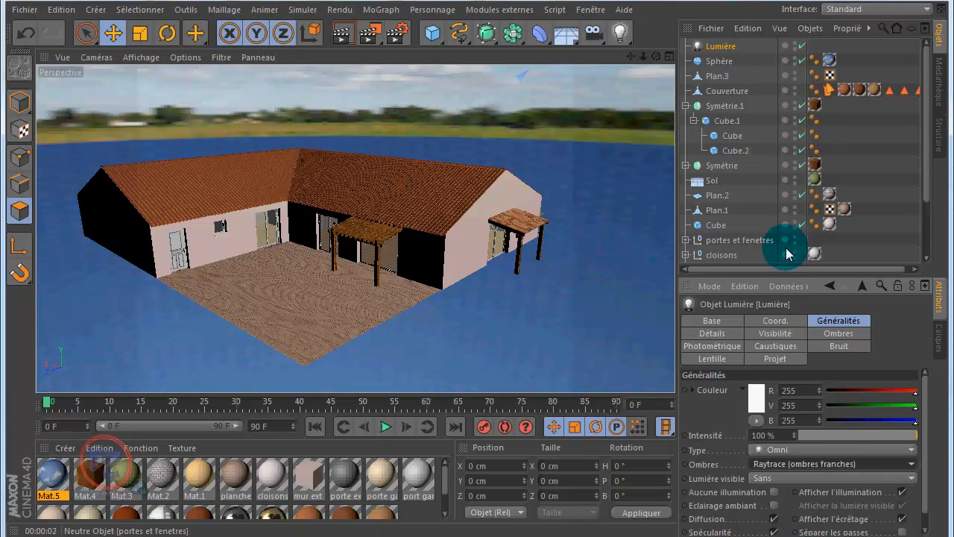
{"action": "left_click_drag", "start_coordinate": [788, 277], "coordinate": [782, 195]}
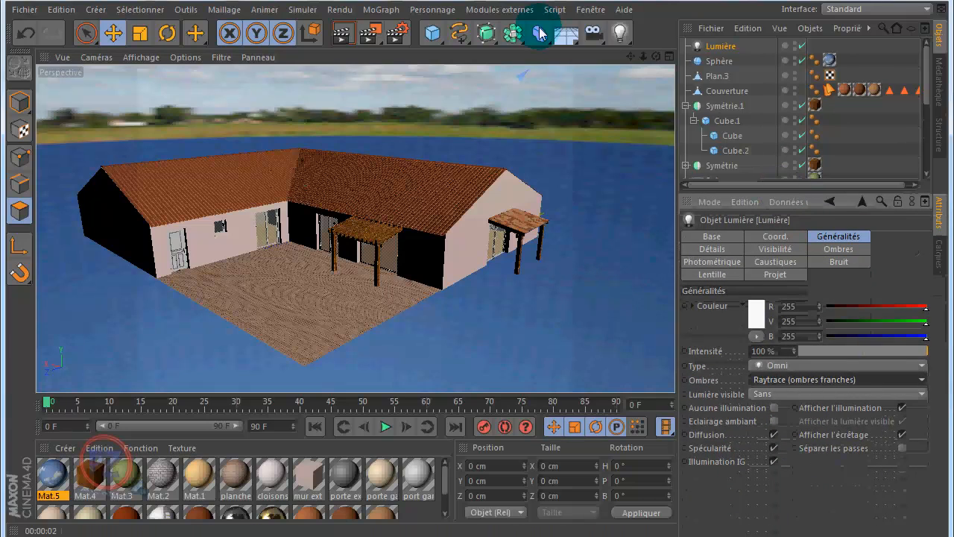
{"action": "left_click", "coordinate": [342, 34]}
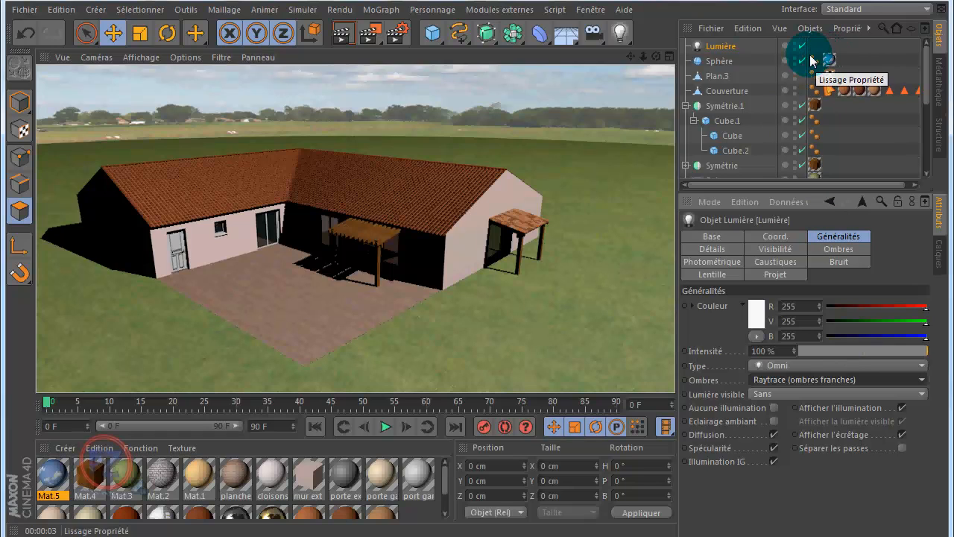
Add a Rendu (render) tag to the sky sphere
{"action": "left_click", "coordinate": [717, 59]}
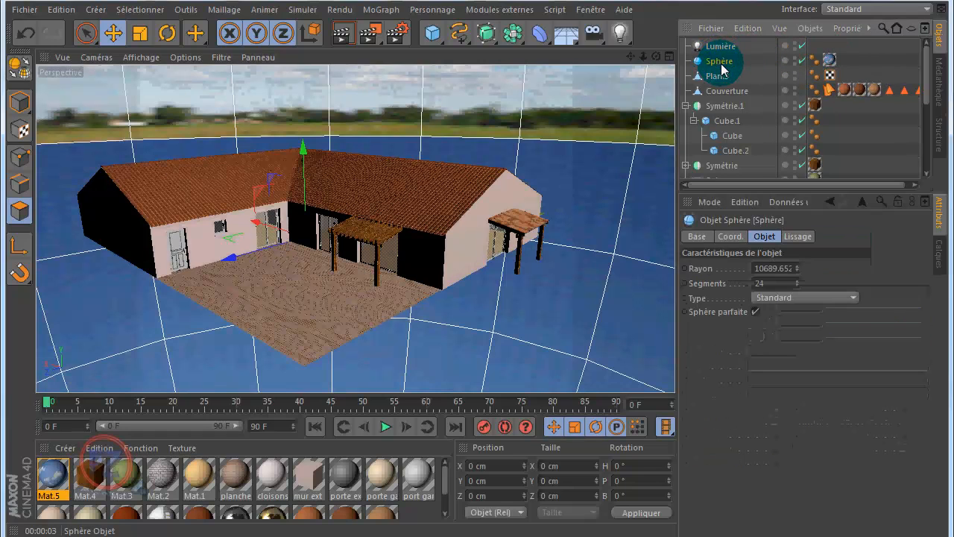
{"action": "right_click", "coordinate": [720, 65]}
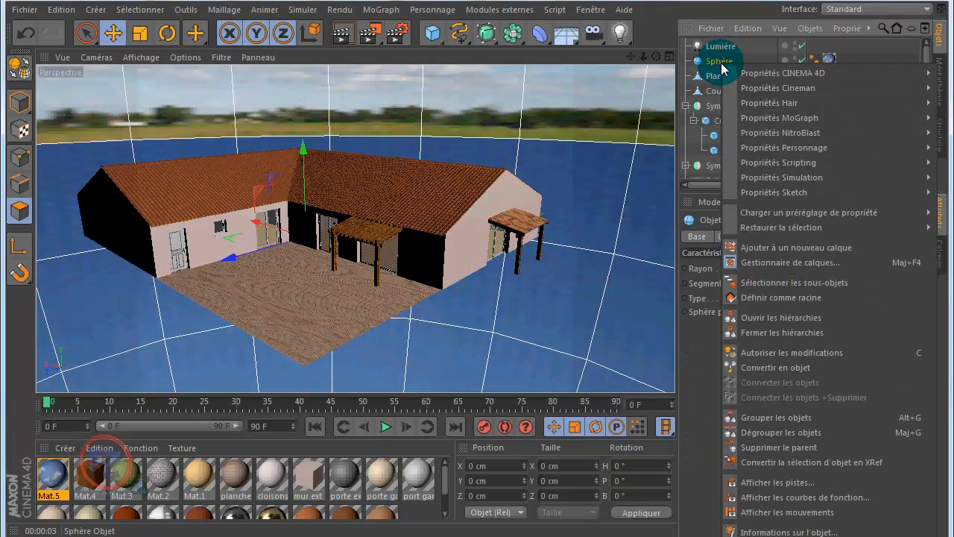
{"action": "mouse_move", "coordinate": [746, 74]}
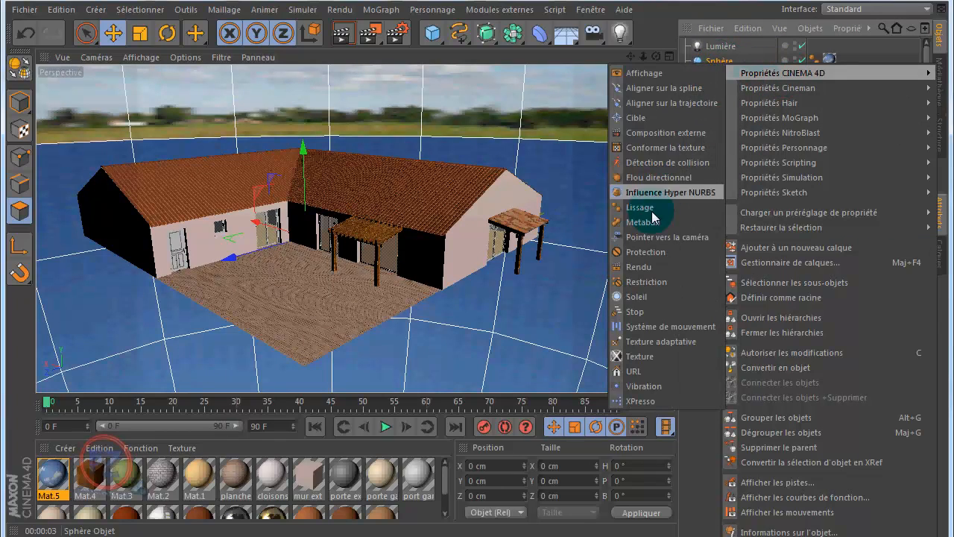
{"action": "left_click", "coordinate": [639, 270]}
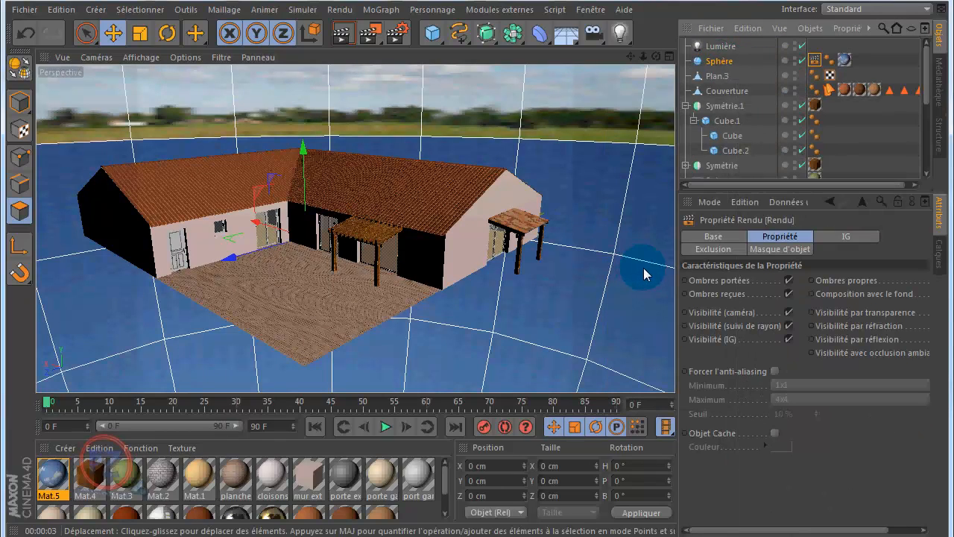
Disable Ombres portées and Ombres reçues in the sky sphere's render tag and render the perspective view to check the shadows
{"action": "left_click", "coordinate": [789, 281]}
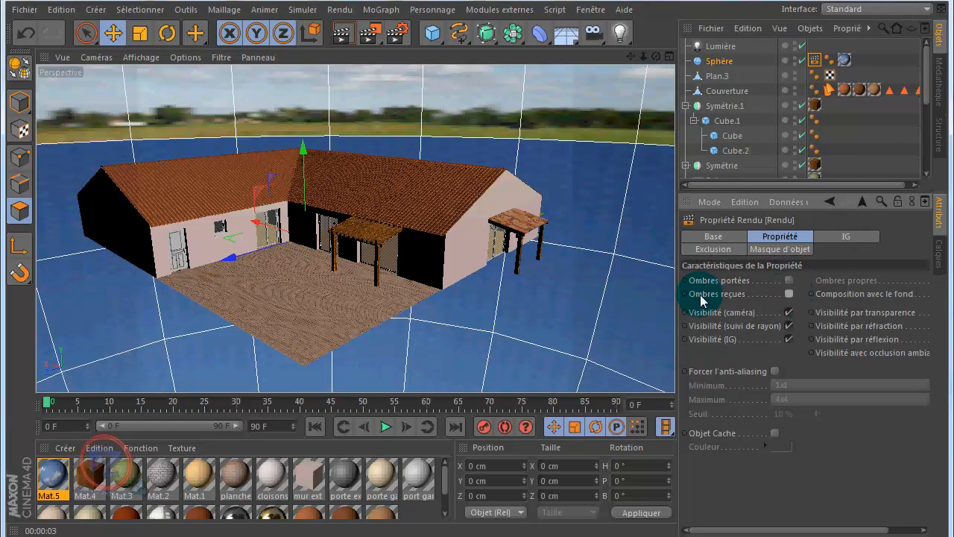
{"action": "key", "text": "ctrl+r"}
{"action": "left_click_drag", "start_coordinate": [671, 300], "coordinate": [620, 298]}
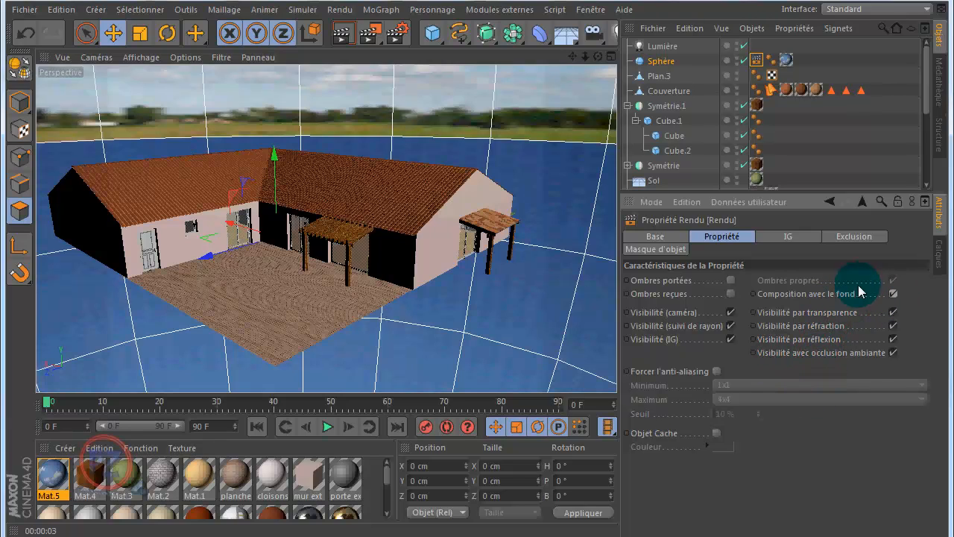
{"action": "left_click", "coordinate": [342, 34]}
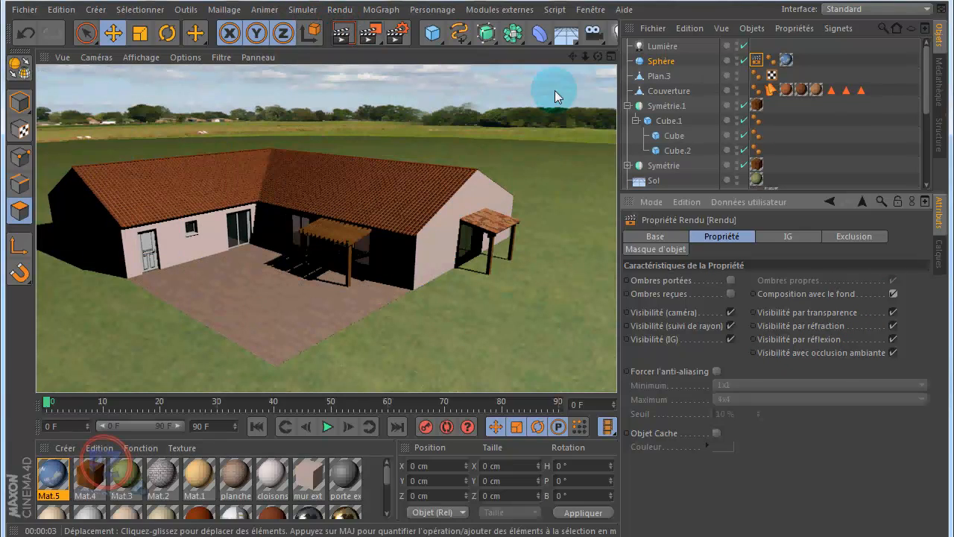
{"action": "left_click", "coordinate": [662, 47]}
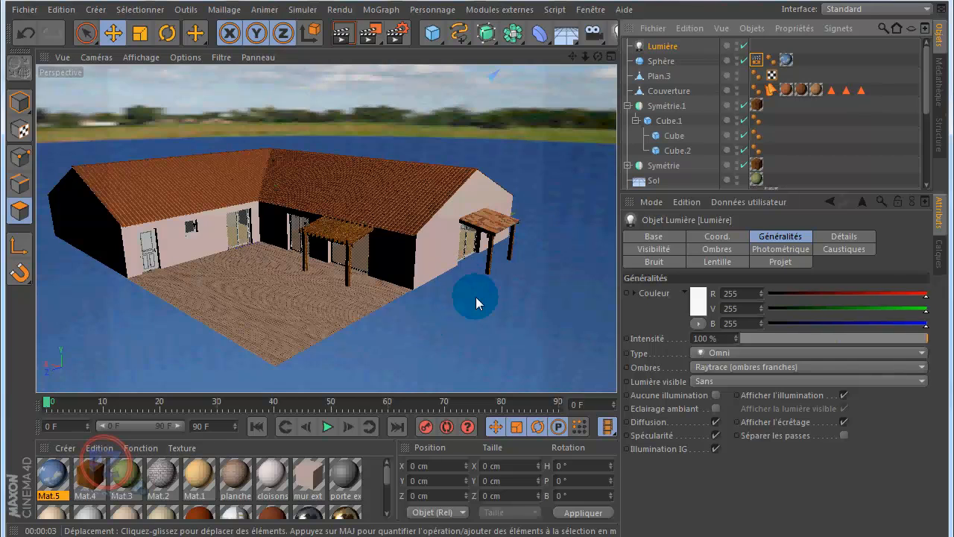
{"action": "left_click", "coordinate": [343, 34]}
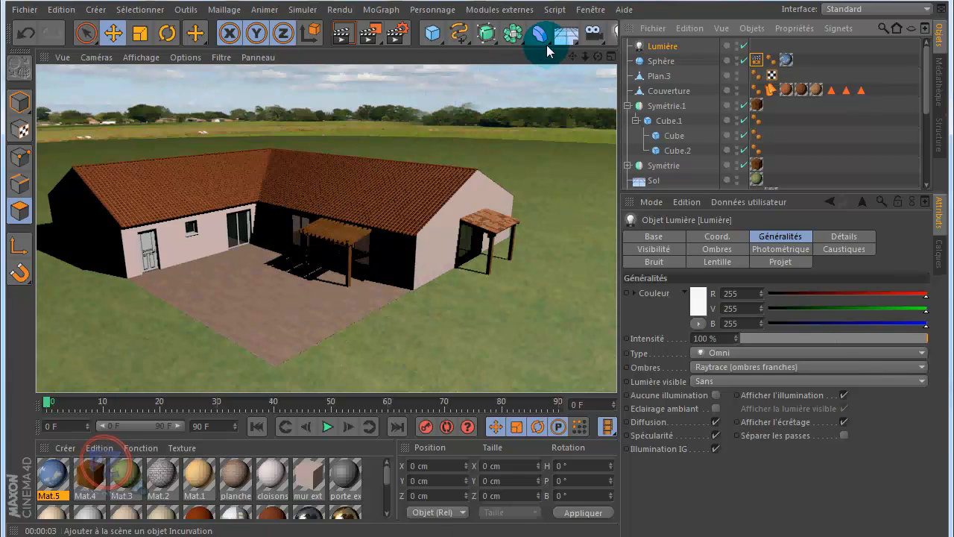
Add an area light (Eclairage de surface) to the scene and set its surface shape to Sphère
{"action": "left_click_drag", "start_coordinate": [619, 50], "coordinate": [833, 87]}
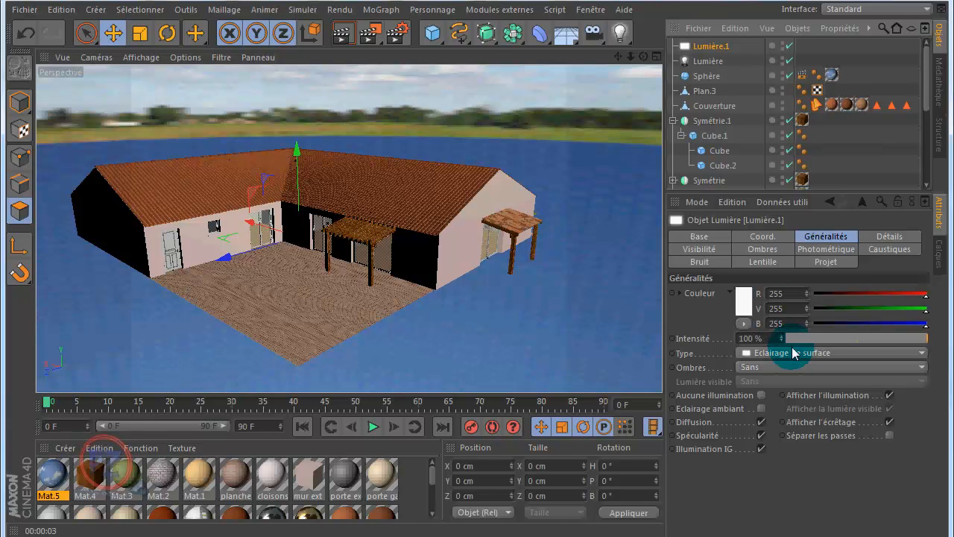
{"action": "left_click", "coordinate": [888, 237]}
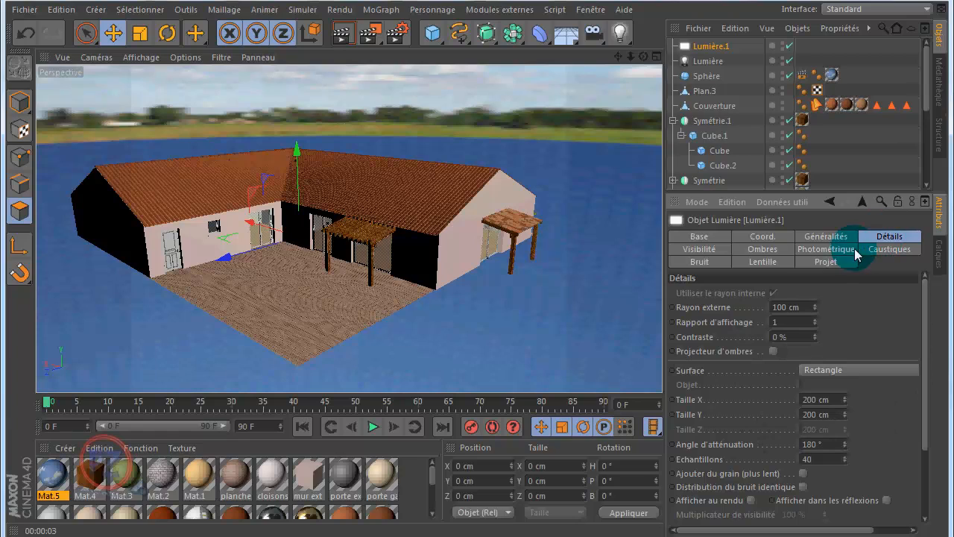
{"action": "left_click", "coordinate": [824, 370]}
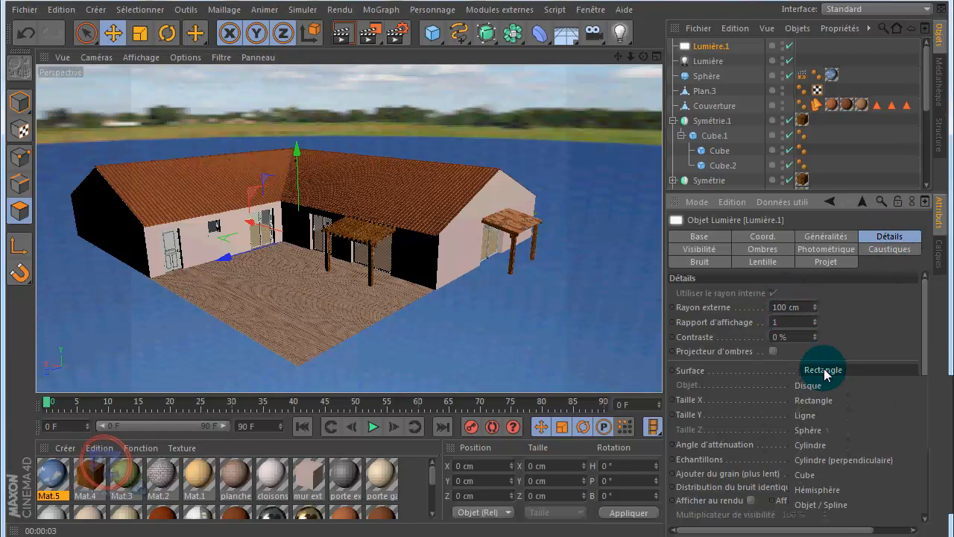
{"action": "left_click", "coordinate": [823, 431]}
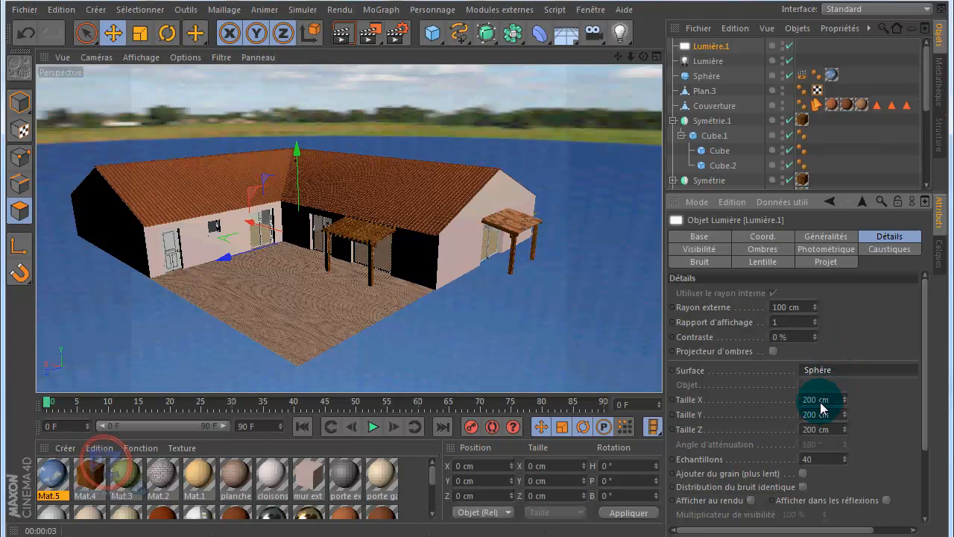
Set the spherical area light's Taille X, Taille Y and Taille Z to 20000 cm
{"action": "left_click_drag", "start_coordinate": [818, 403], "coordinate": [792, 403]}
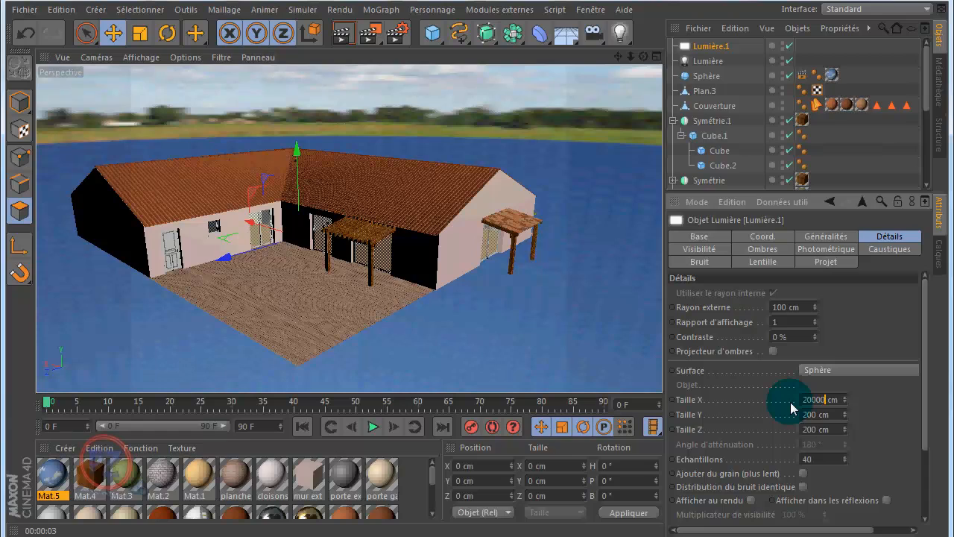
{"action": "left_click_drag", "start_coordinate": [828, 401], "coordinate": [795, 400]}
{"action": "right_click", "coordinate": [809, 401]}
{"action": "left_click", "coordinate": [829, 423]}
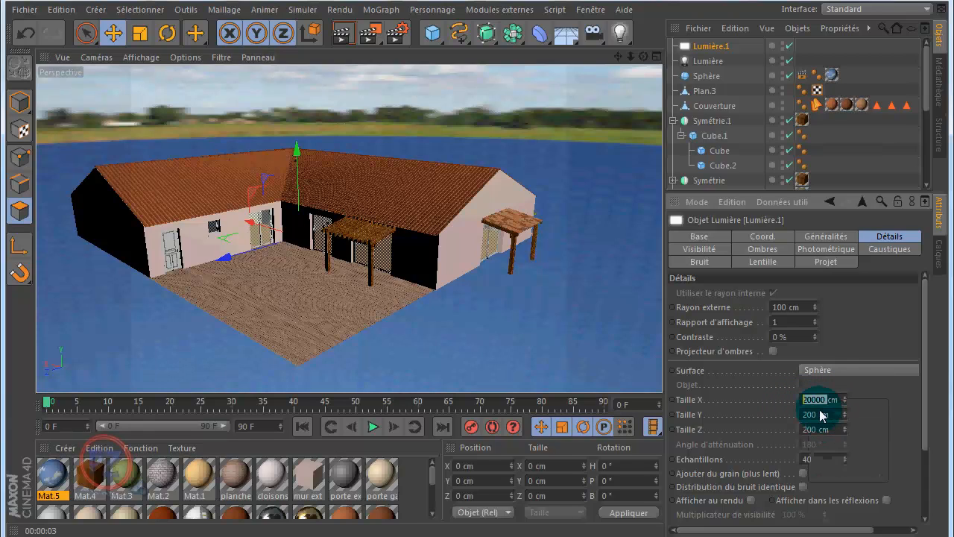
{"action": "double_click", "coordinate": [819, 415]}
{"action": "right_click", "coordinate": [819, 415]}
{"action": "left_click", "coordinate": [834, 449]}
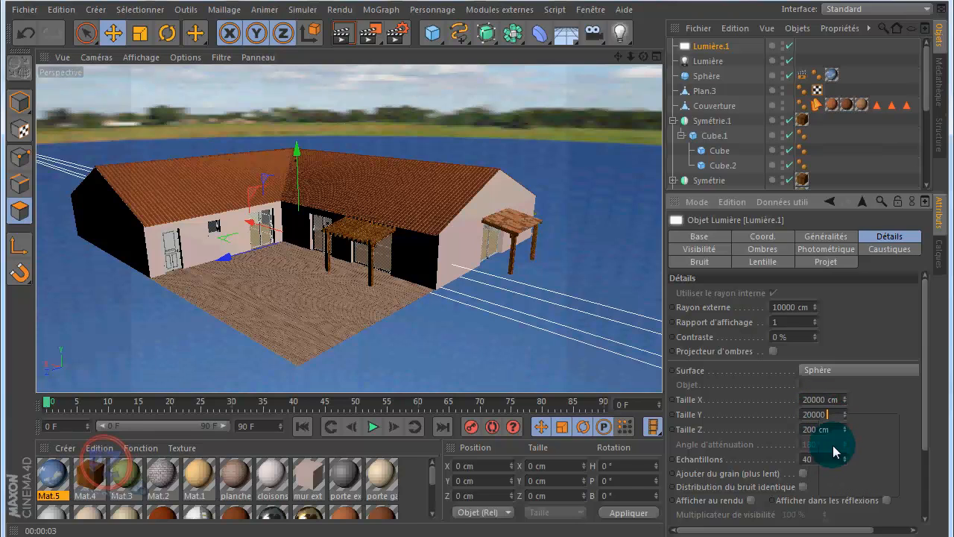
{"action": "double_click", "coordinate": [819, 430]}
{"action": "right_click", "coordinate": [819, 430]}
{"action": "left_click", "coordinate": [839, 467]}
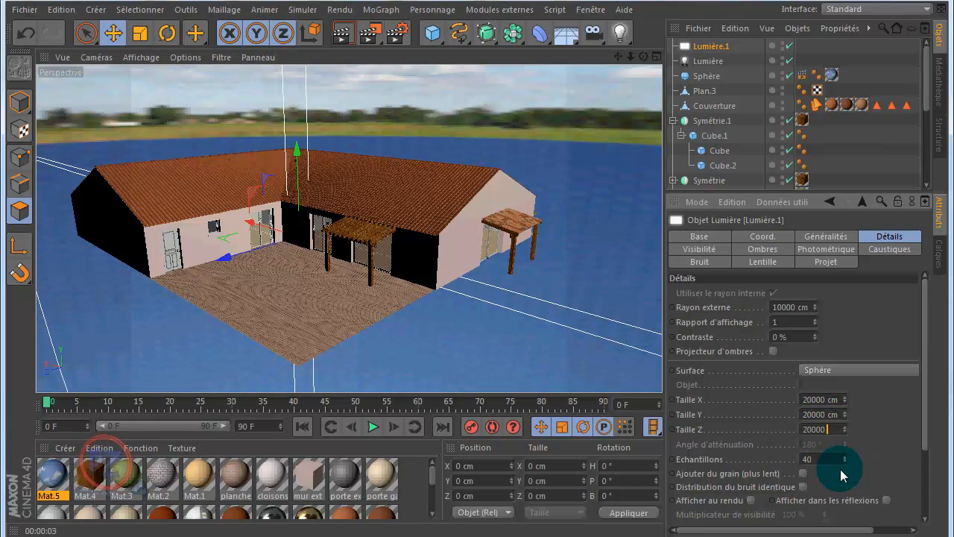
{"action": "key", "text": "Return"}
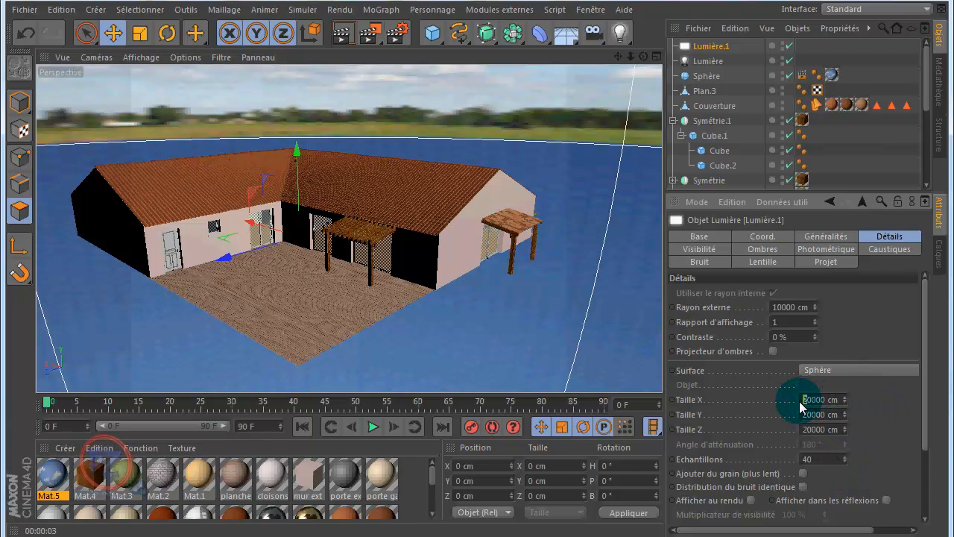
Set the spherical area light's Taille X, Taille Y and Taille Z to 30000 cm
{"action": "type", "text": "3"}
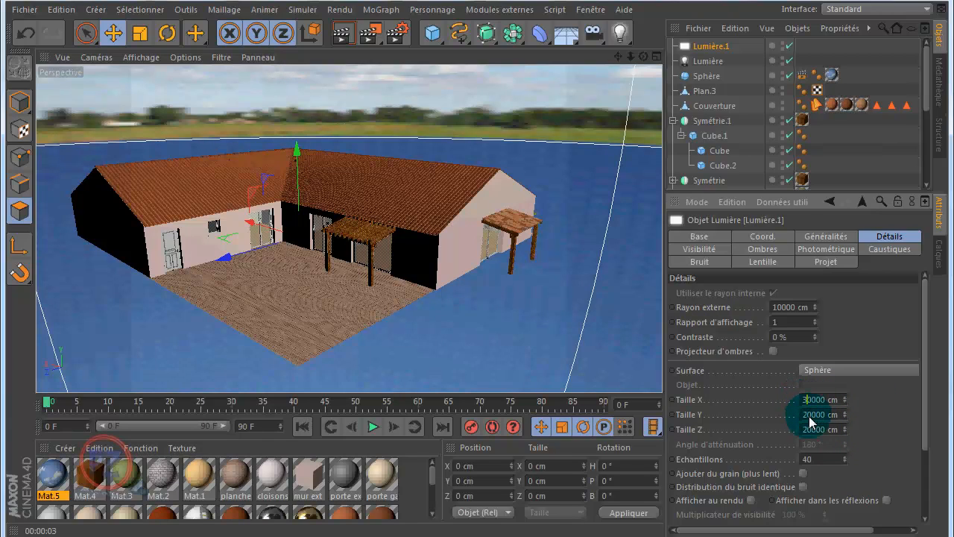
{"action": "type", "text": "3"}
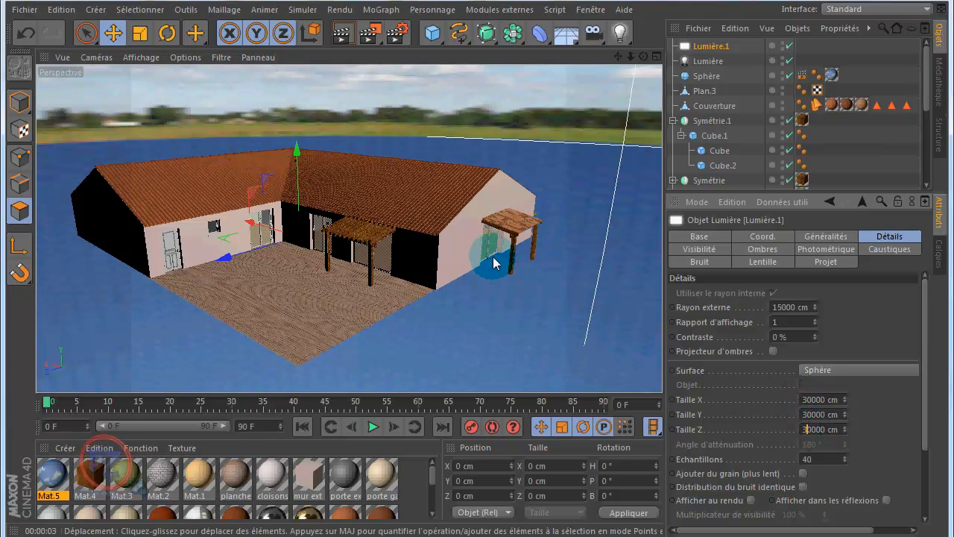
Scale the spherical area light down uniformly to about 23820 cm so it sits just outside the sky sphere
{"action": "scroll", "coordinate": [495, 256], "scroll_direction": "down", "scroll_amount": 6}
{"action": "scroll", "coordinate": [487, 270], "scroll_direction": "down", "scroll_amount": 3}
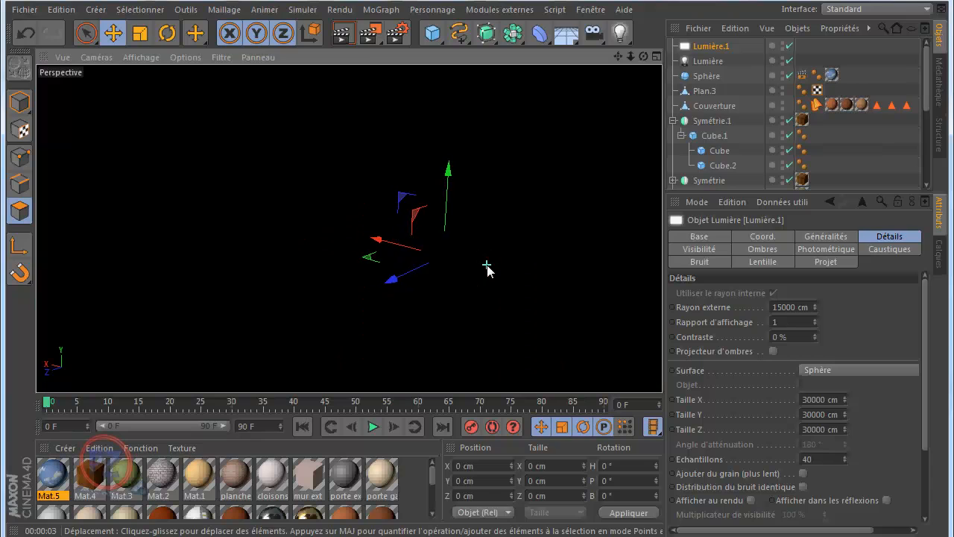
{"action": "scroll", "coordinate": [486, 270], "scroll_direction": "down", "scroll_amount": 8}
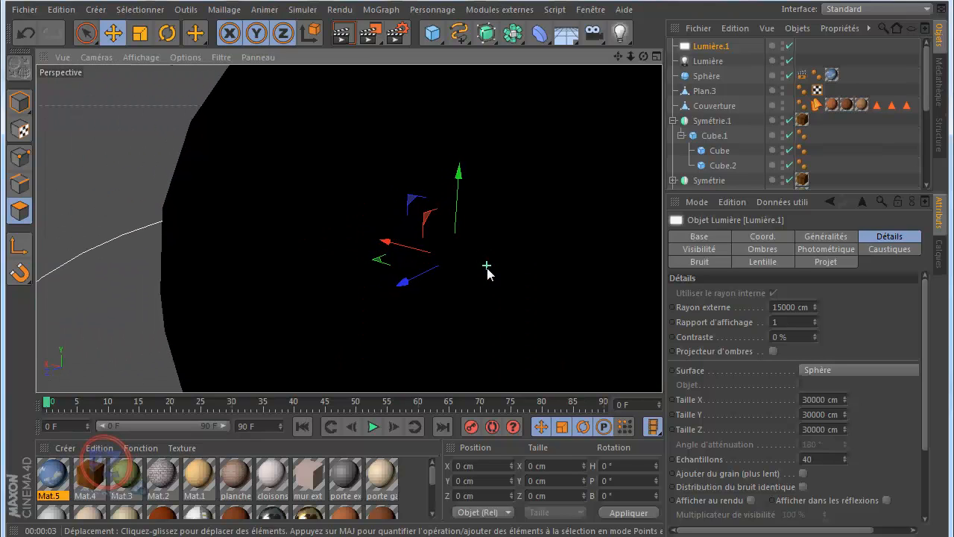
{"action": "scroll", "coordinate": [487, 270], "scroll_direction": "down", "scroll_amount": 8}
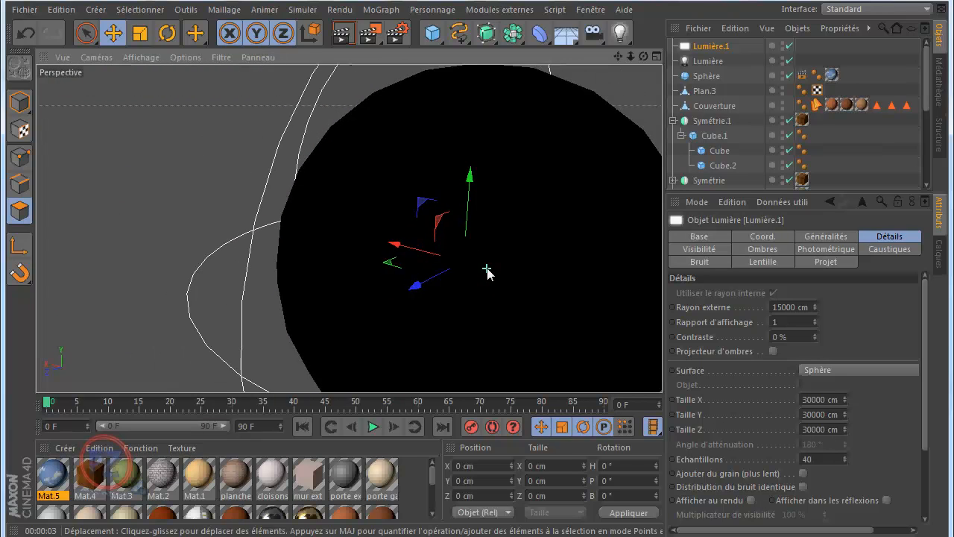
{"action": "scroll", "coordinate": [487, 270], "scroll_direction": "down", "scroll_amount": 8}
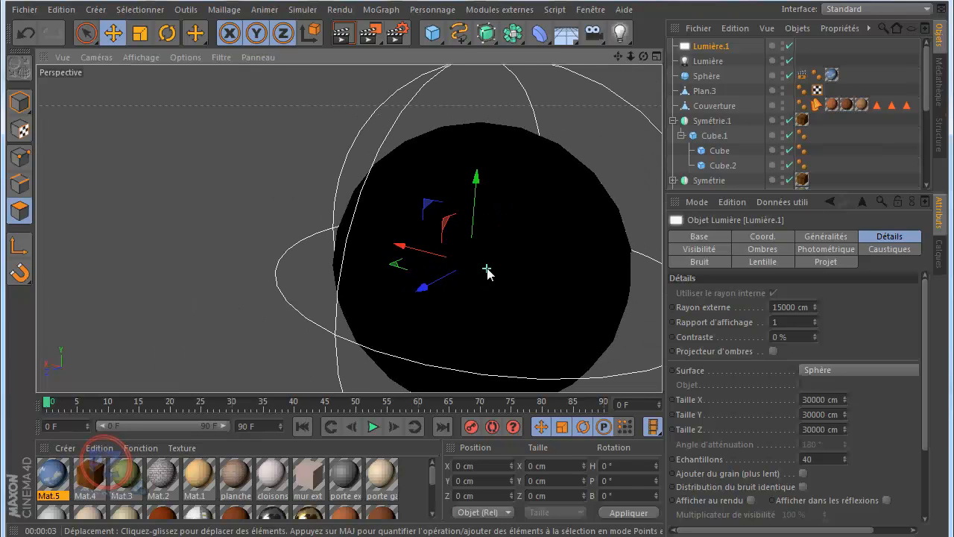
{"action": "scroll", "coordinate": [487, 269], "scroll_direction": "down", "scroll_amount": 2}
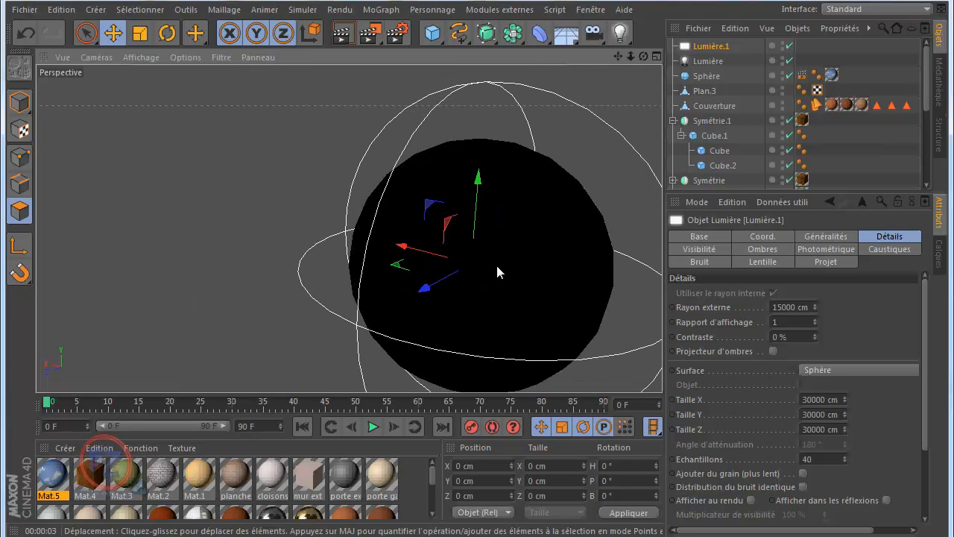
{"action": "left_click", "coordinate": [139, 32]}
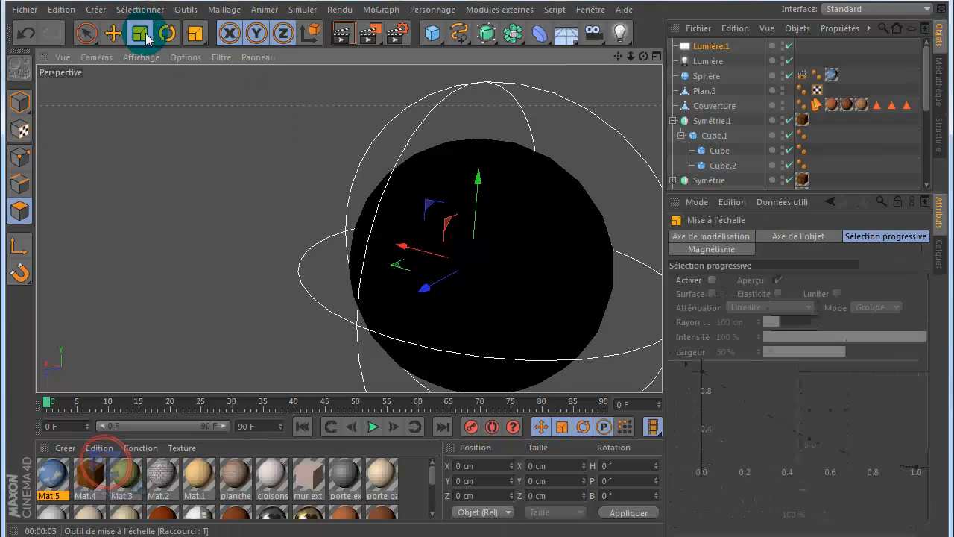
{"action": "left_click_drag", "start_coordinate": [182, 180], "coordinate": [56, 206]}
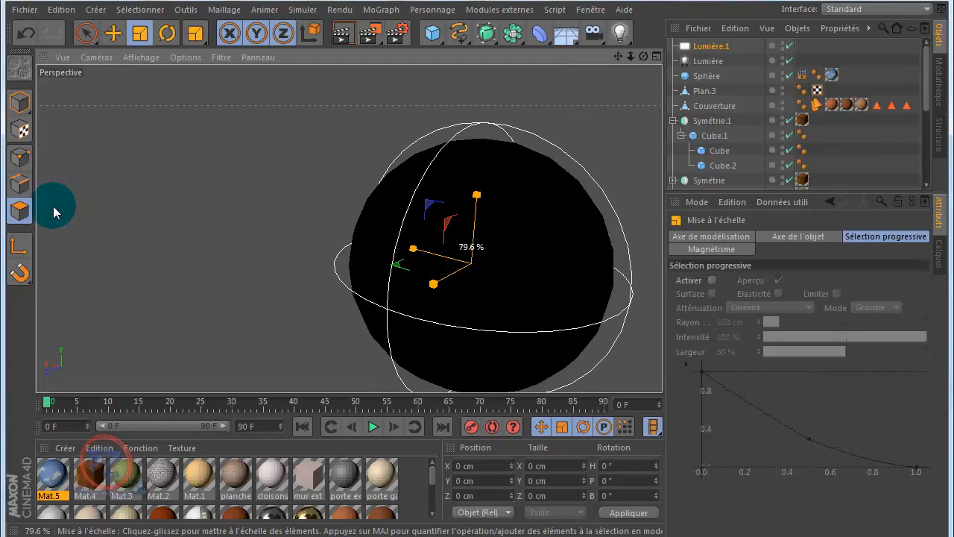
{"action": "key", "text": "ctrl+z"}
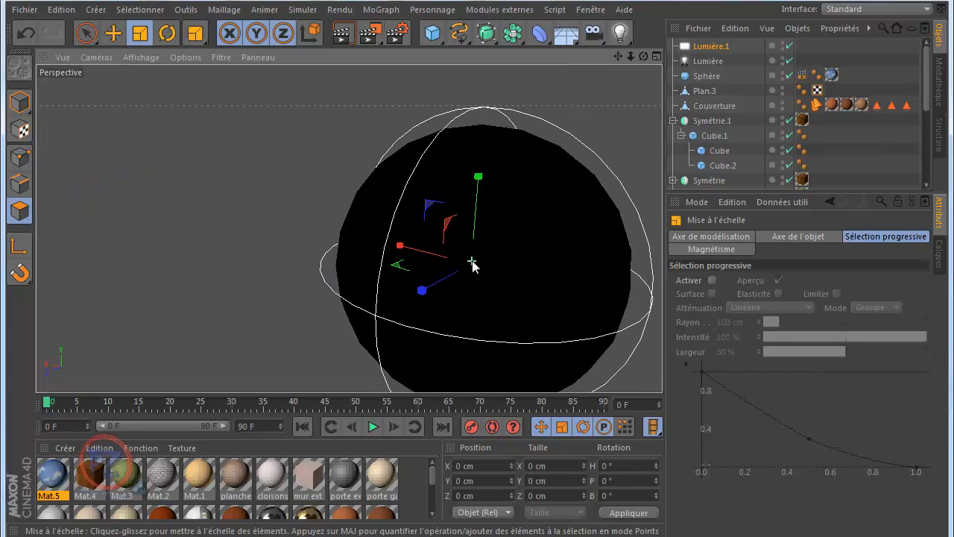
Frame the house and its courtyard inside the sky sphere and render the perspective view to check the lighting
{"action": "mouse_move", "coordinate": [483, 252]}
{"action": "left_mouse_down", "text": "alt"}
{"action": "mouse_move", "coordinate": [504, 252]}
{"action": "mouse_move", "coordinate": [472, 251]}
{"action": "left_mouse_up", "text": "alt"}
{"action": "left_click", "coordinate": [709, 62]}
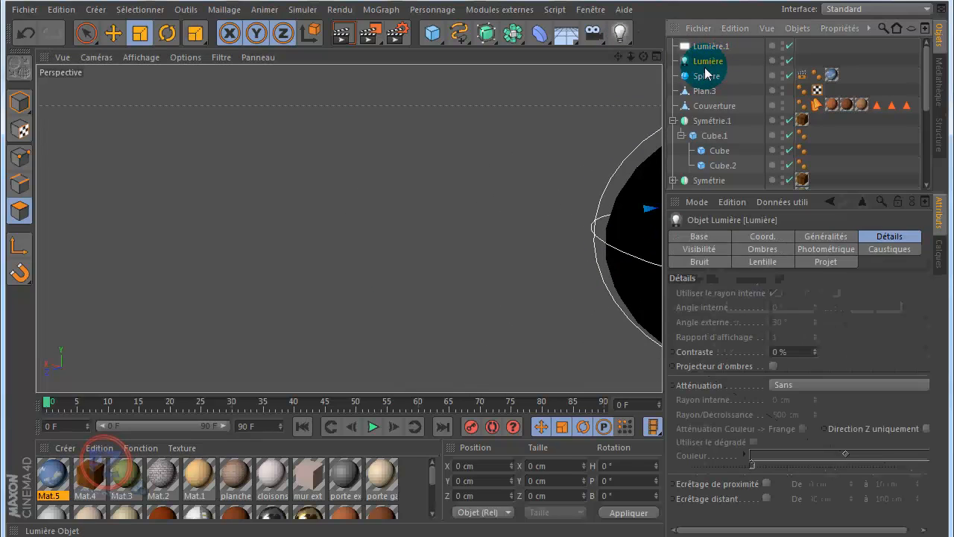
{"action": "key", "text": "o"}
{"action": "right_click_drag", "start_coordinate": [261, 300], "coordinate": [283, 301], "text": "alt"}
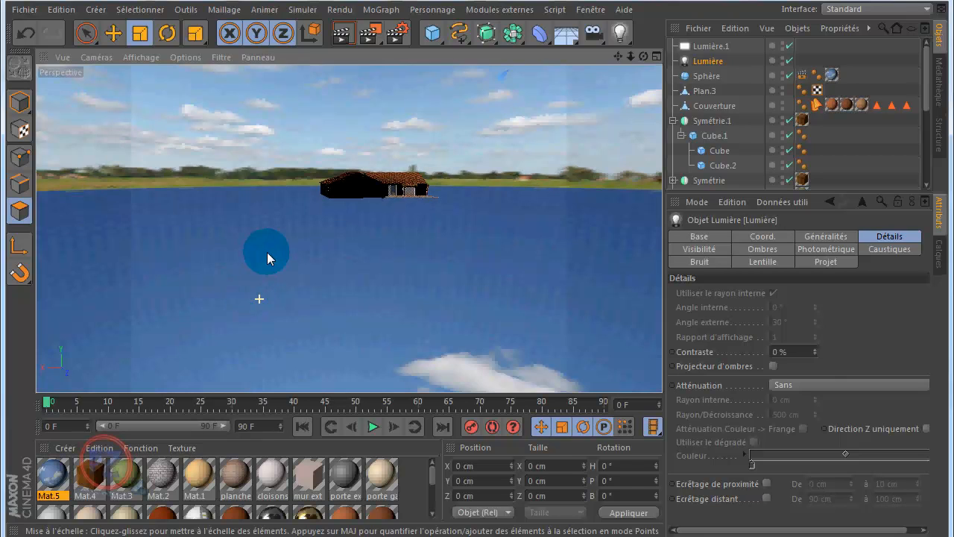
{"action": "left_click_drag", "start_coordinate": [267, 252], "coordinate": [378, 159], "text": "alt"}
{"action": "scroll", "coordinate": [378, 159], "scroll_direction": "up", "scroll_amount": 3}
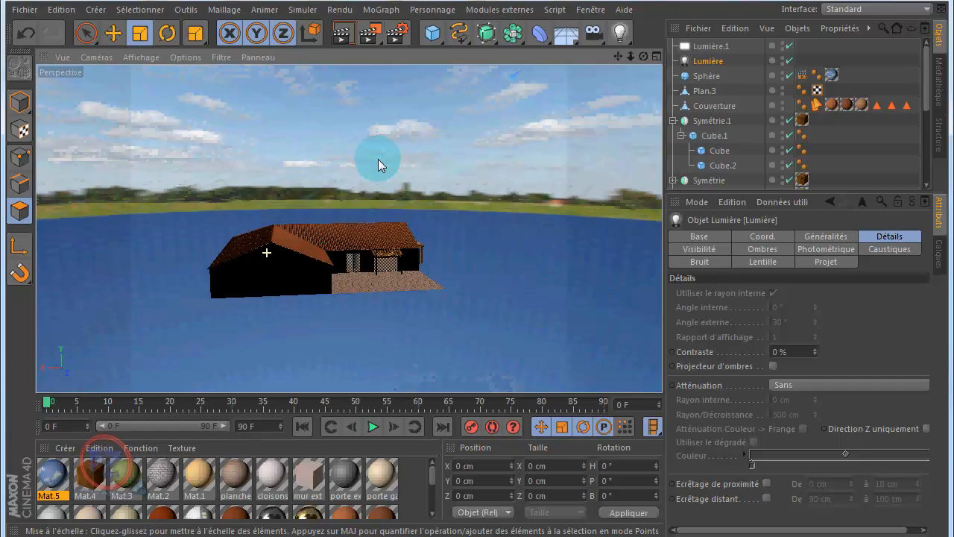
{"action": "scroll", "coordinate": [368, 254], "scroll_direction": "up", "scroll_amount": 1}
{"action": "scroll", "coordinate": [424, 240], "scroll_direction": "up", "scroll_amount": 3}
{"action": "scroll", "coordinate": [417, 252], "scroll_direction": "up", "scroll_amount": 3}
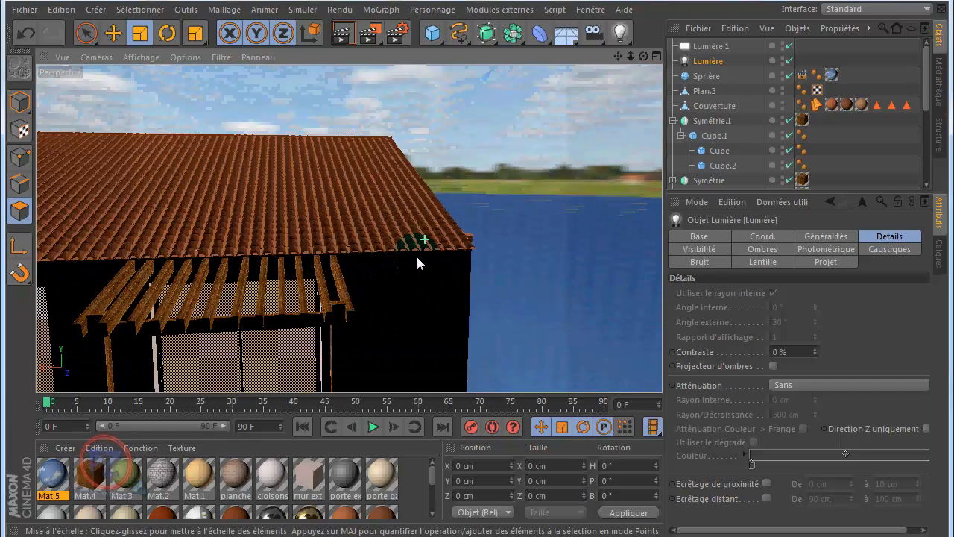
{"action": "scroll", "coordinate": [433, 255], "scroll_direction": "down", "scroll_amount": 6}
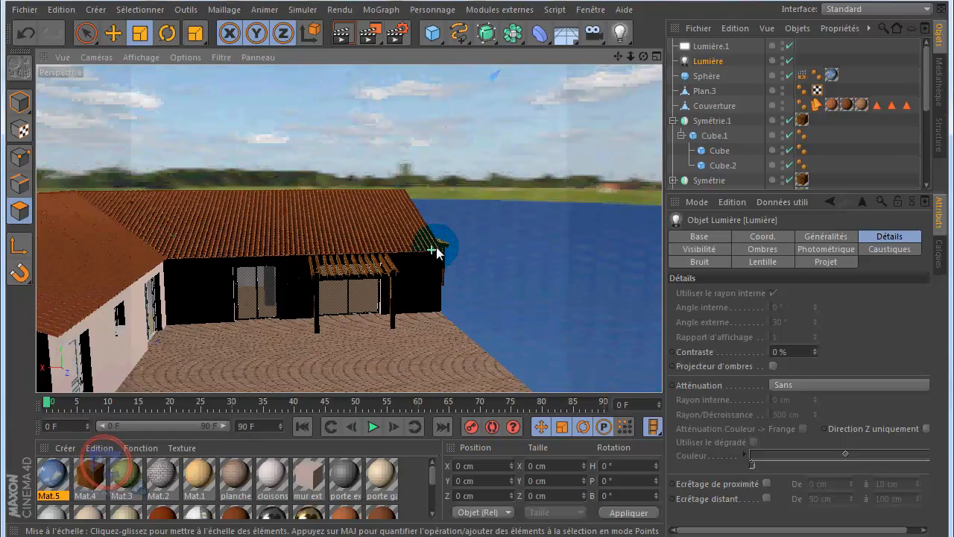
{"action": "left_click_drag", "start_coordinate": [618, 56], "coordinate": [481, 251]}
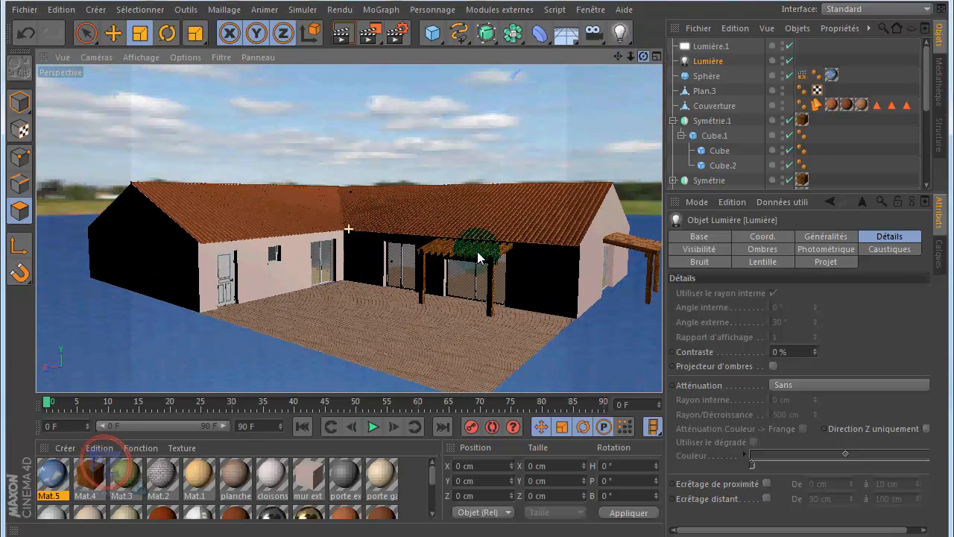
{"action": "left_click", "coordinate": [341, 35]}
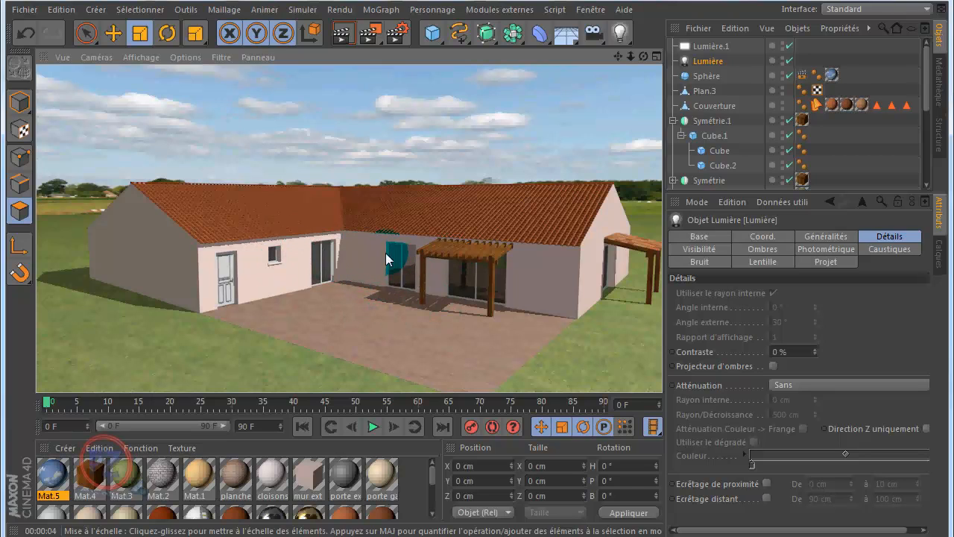
Set the spherical area light's intensity (Intensité) to 150 % and render the perspective view
{"action": "left_click", "coordinate": [712, 46]}
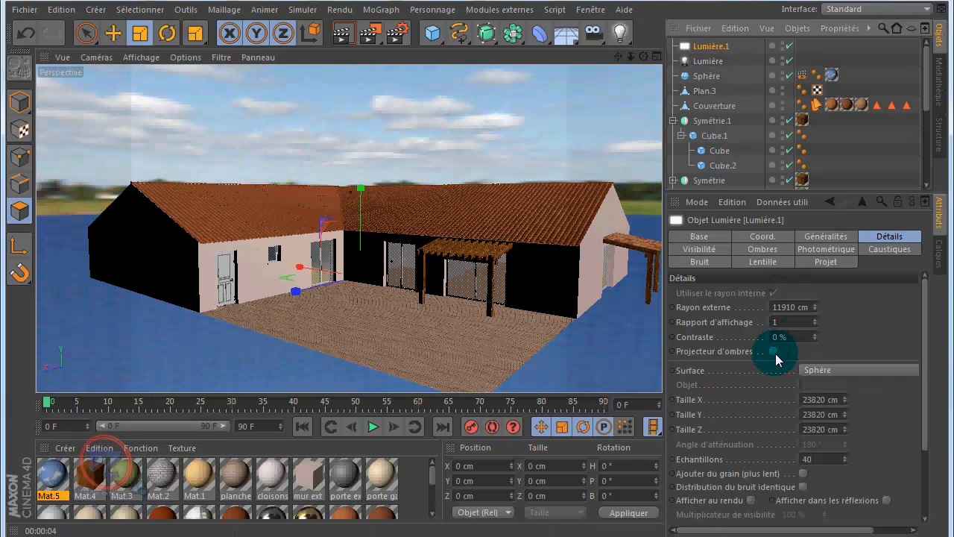
{"action": "left_click", "coordinate": [822, 239]}
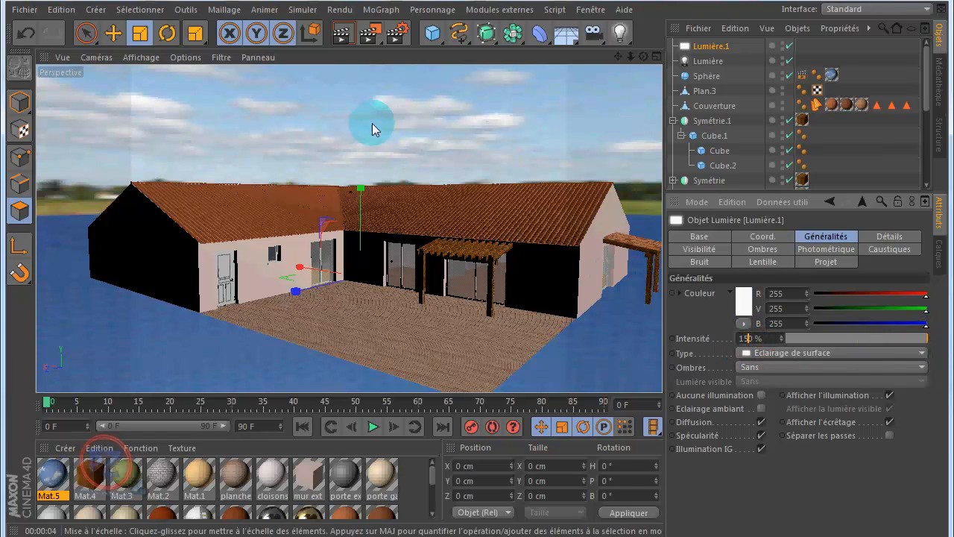
{"action": "key", "text": "Return"}
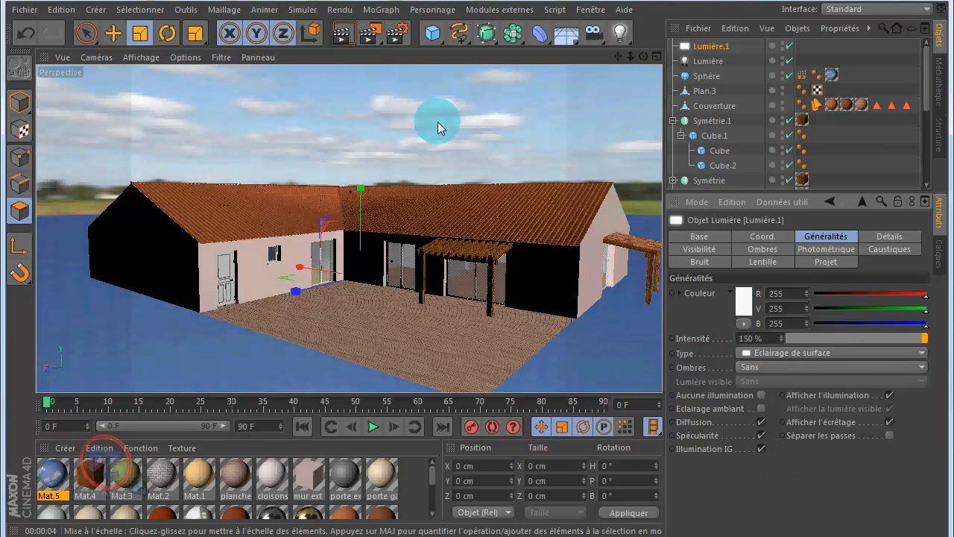
{"action": "left_click", "coordinate": [342, 31]}
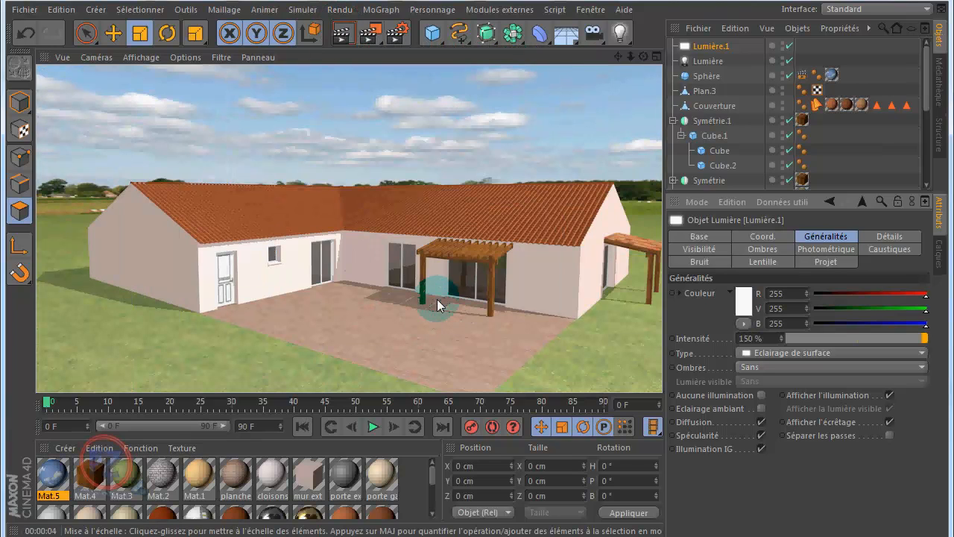
Change the spherical area light's colour to light grey with R, V and B at 215
{"action": "left_click", "coordinate": [744, 299]}
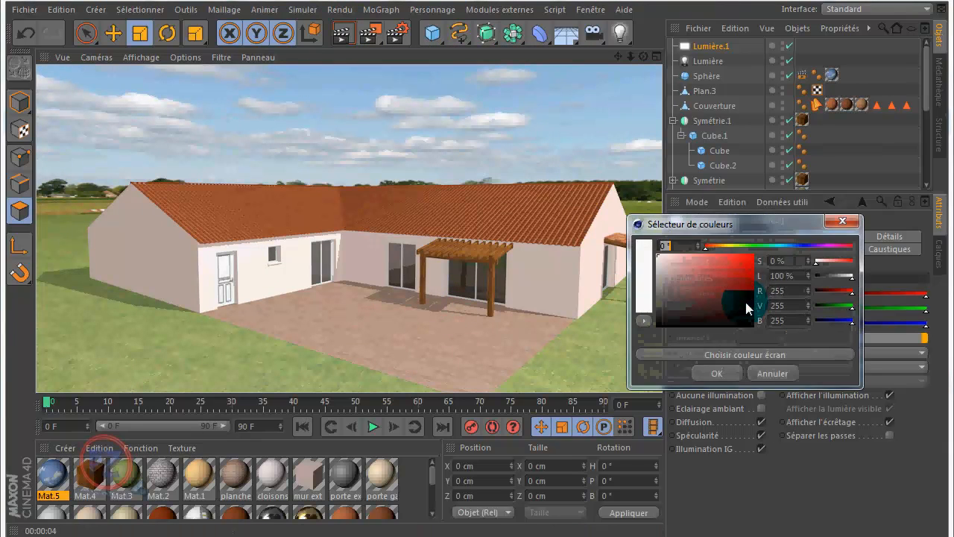
{"action": "left_click", "coordinate": [777, 246]}
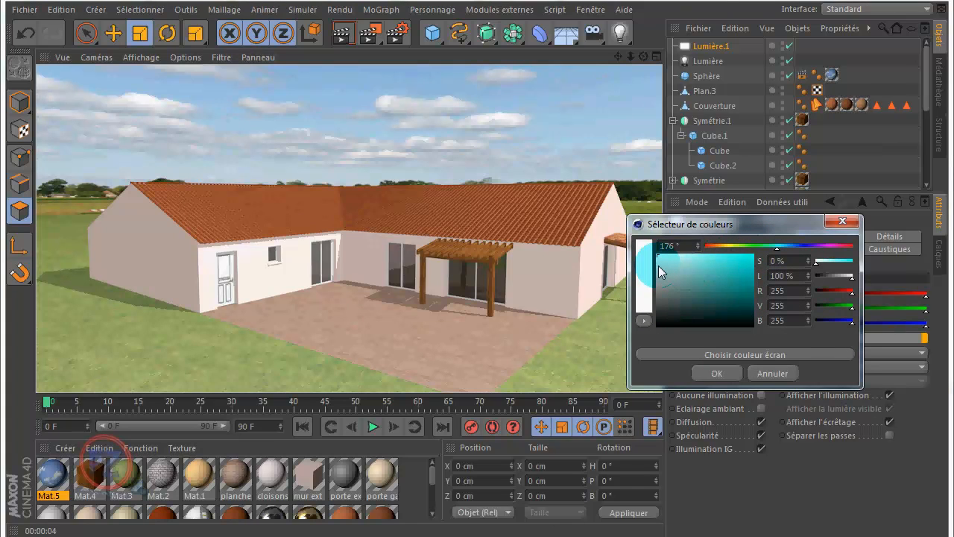
{"action": "left_click", "coordinate": [659, 269]}
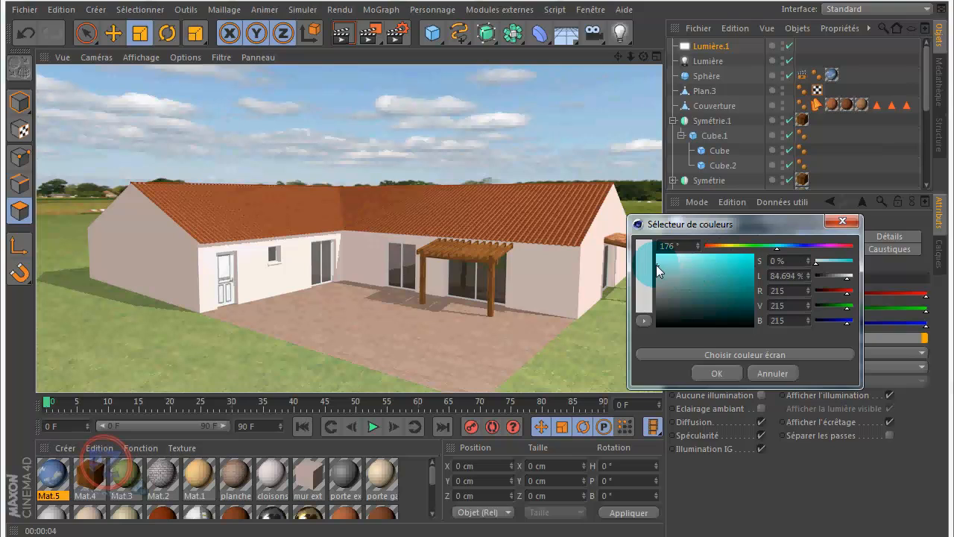
{"action": "left_click", "coordinate": [717, 374]}
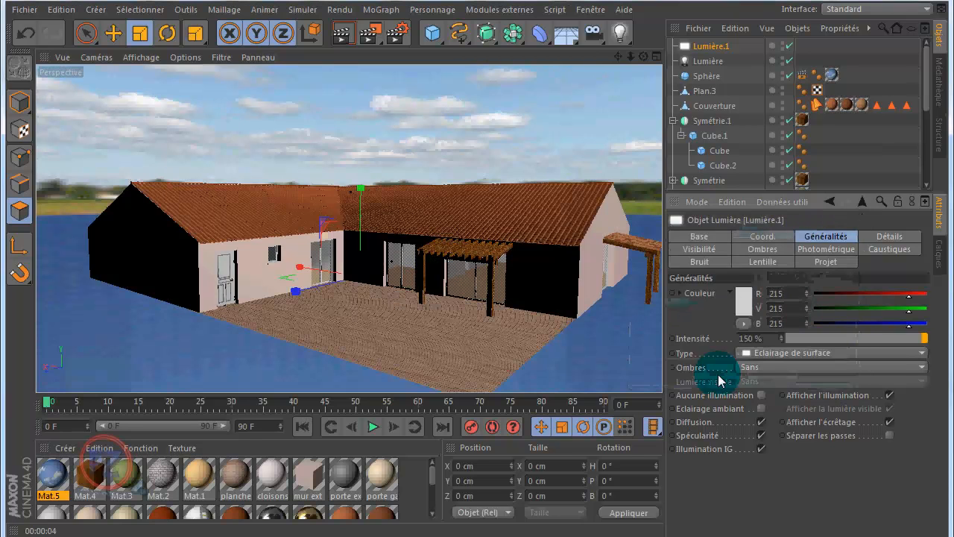
Change the omni light's colour to light grey with R 221, V 217 and B 217 and render the perspective view
{"action": "left_click", "coordinate": [703, 62]}
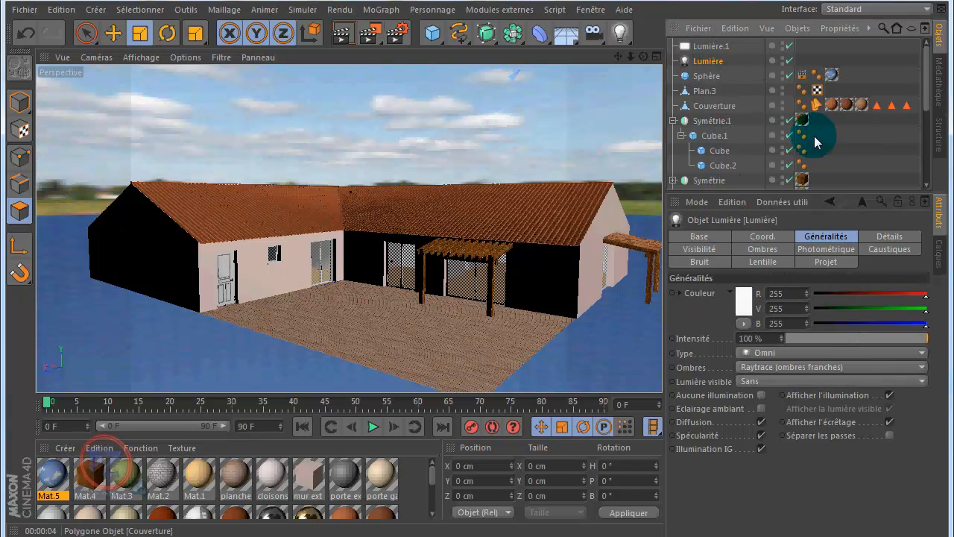
{"action": "left_click", "coordinate": [744, 301]}
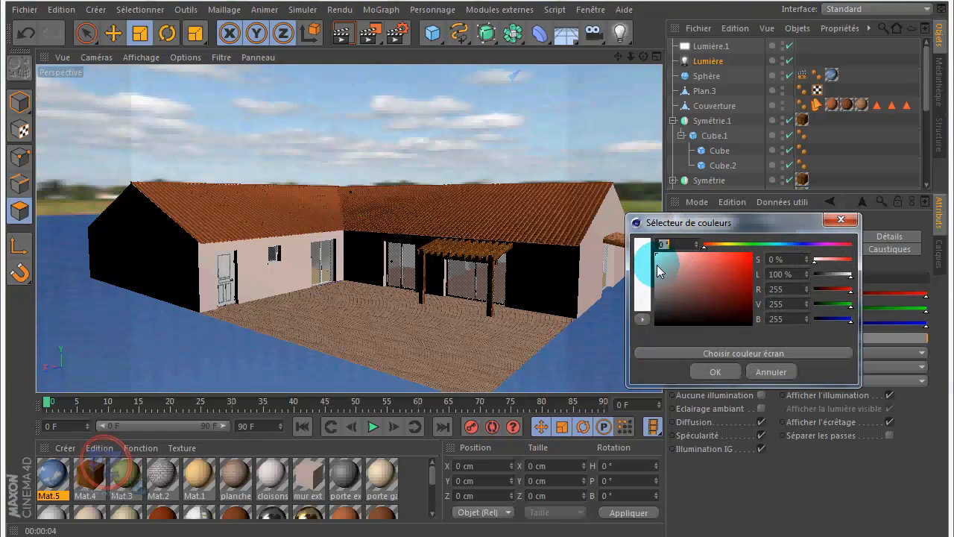
{"action": "left_click", "coordinate": [658, 268]}
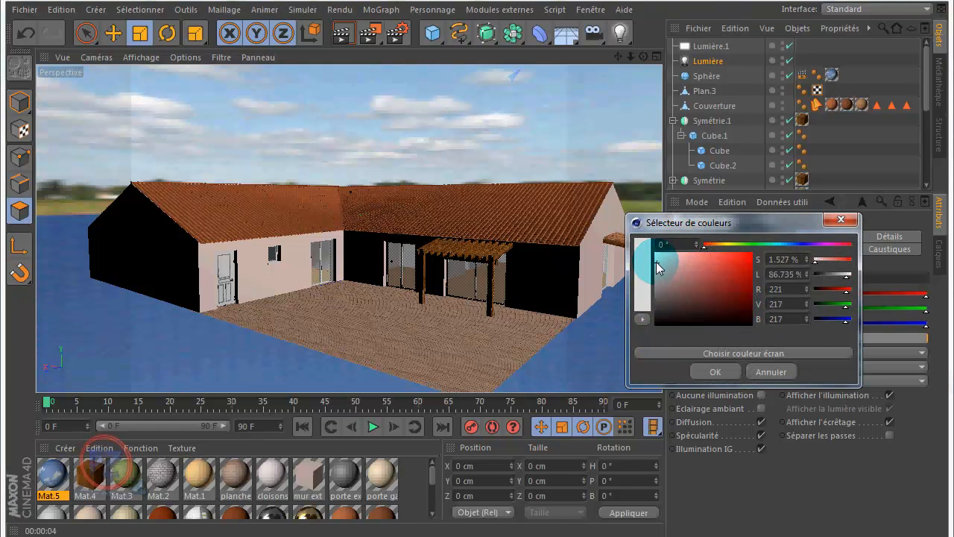
{"action": "left_click", "coordinate": [717, 371]}
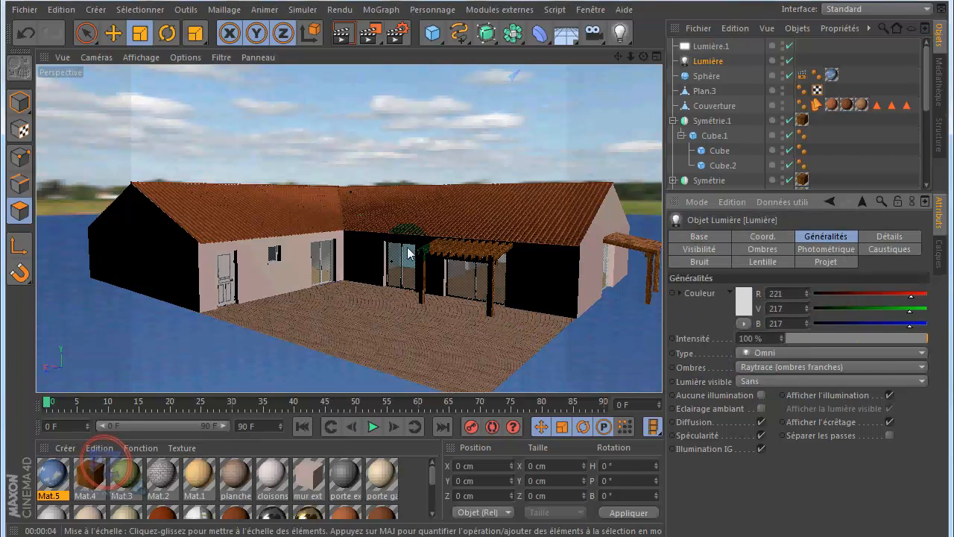
{"action": "left_click", "coordinate": [343, 33]}
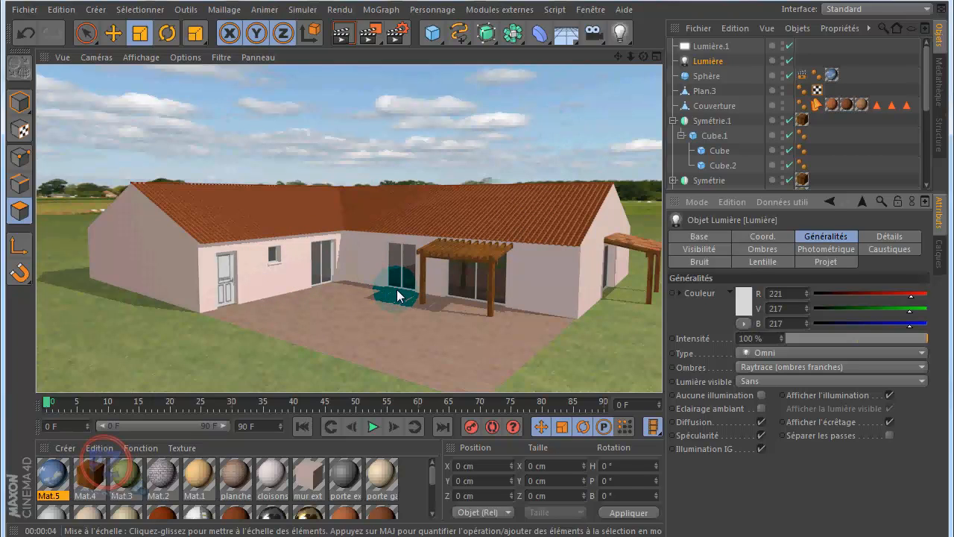
Reframe the house from a slightly higher viewpoint and render the perspective view to check the lighting
{"action": "left_click_drag", "start_coordinate": [618, 56], "coordinate": [471, 251]}
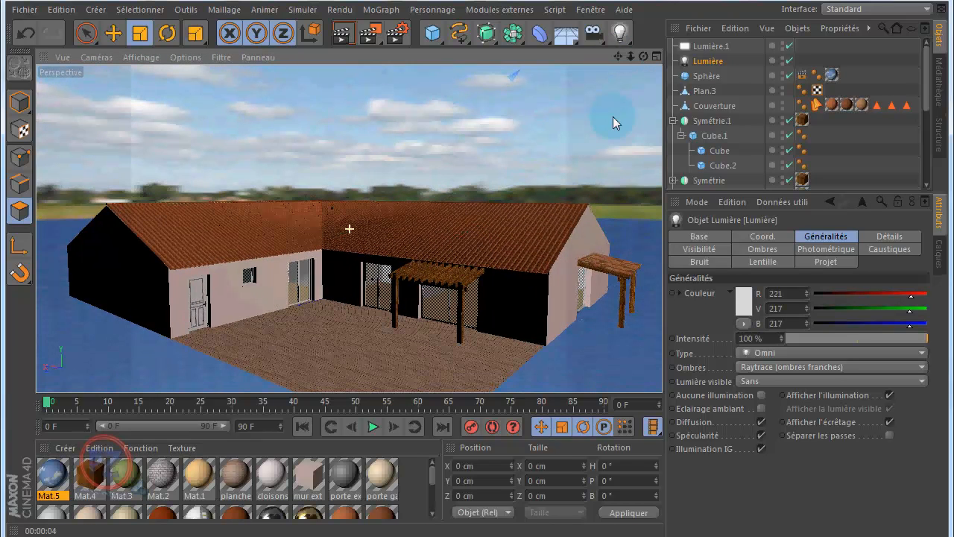
{"action": "scroll", "coordinate": [606, 143], "scroll_direction": "down", "scroll_amount": 5}
{"action": "left_click_drag", "start_coordinate": [616, 55], "coordinate": [495, 238]}
{"action": "scroll", "coordinate": [449, 358], "scroll_direction": "up", "scroll_amount": 5}
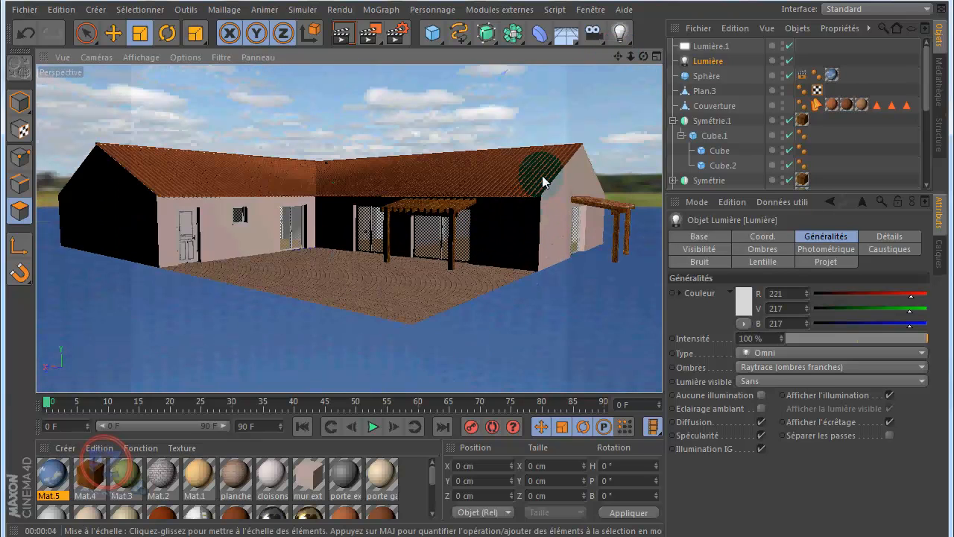
{"action": "scroll", "coordinate": [542, 176], "scroll_direction": "down", "scroll_amount": 1}
{"action": "left_click_drag", "start_coordinate": [617, 56], "coordinate": [477, 253]}
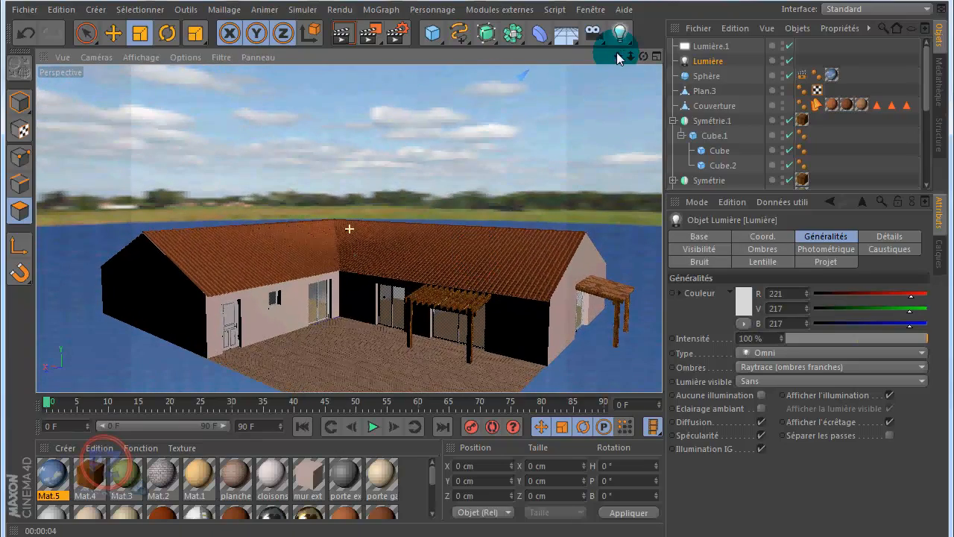
{"action": "left_click", "coordinate": [343, 34]}
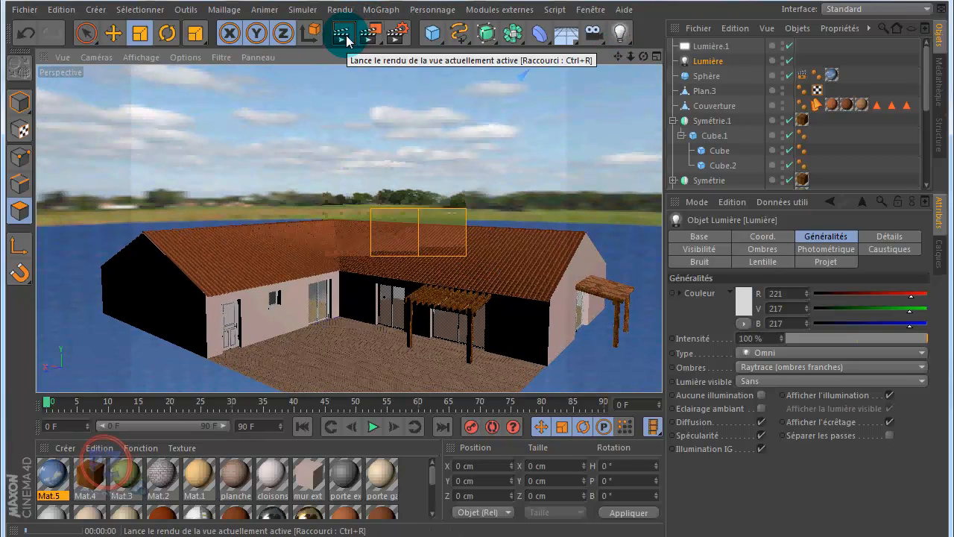
Orbit around to the pergola side of the house and render the perspective view from there
{"action": "left_click_drag", "start_coordinate": [446, 228], "coordinate": [550, 236]}
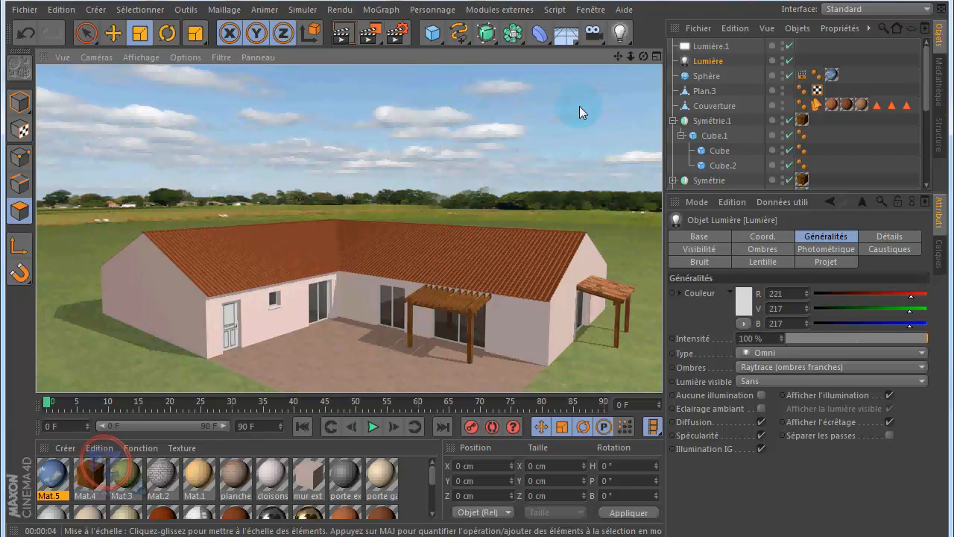
{"action": "left_click_drag", "start_coordinate": [477, 252], "coordinate": [465, 252]}
{"action": "left_click", "coordinate": [340, 33]}
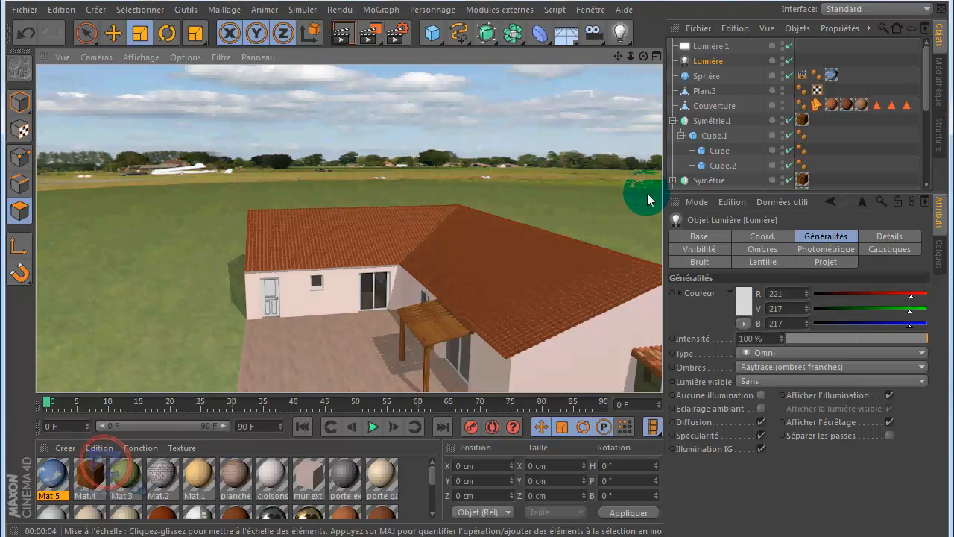
Add a Terrain object and move it along Z behind the house to about -4196 cm
{"action": "left_click_drag", "start_coordinate": [642, 62], "coordinate": [477, 251]}
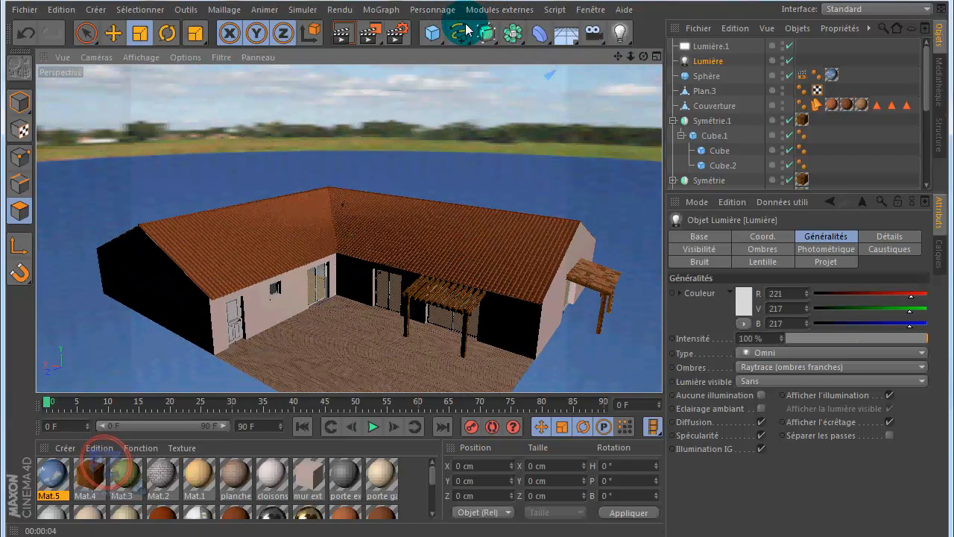
{"action": "left_click", "coordinate": [433, 37]}
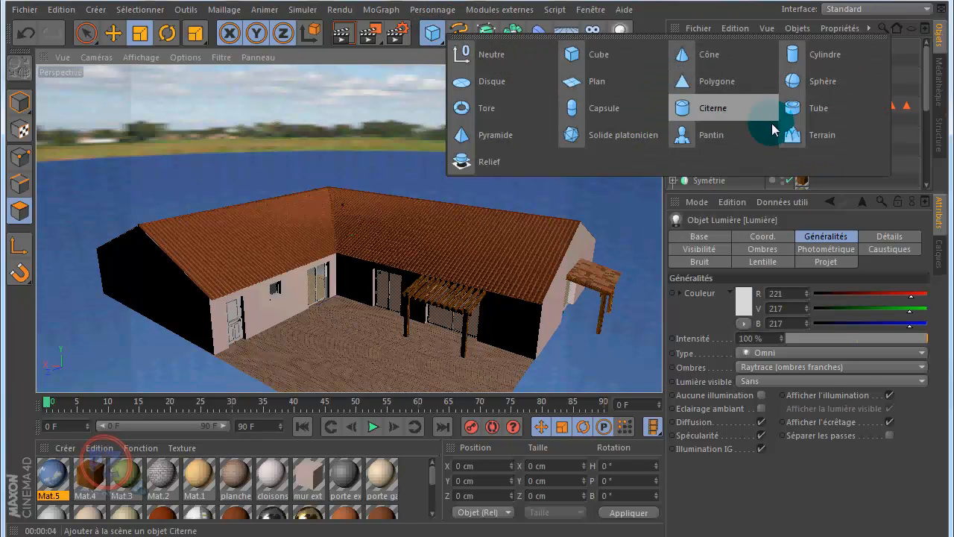
{"action": "left_click", "coordinate": [817, 140]}
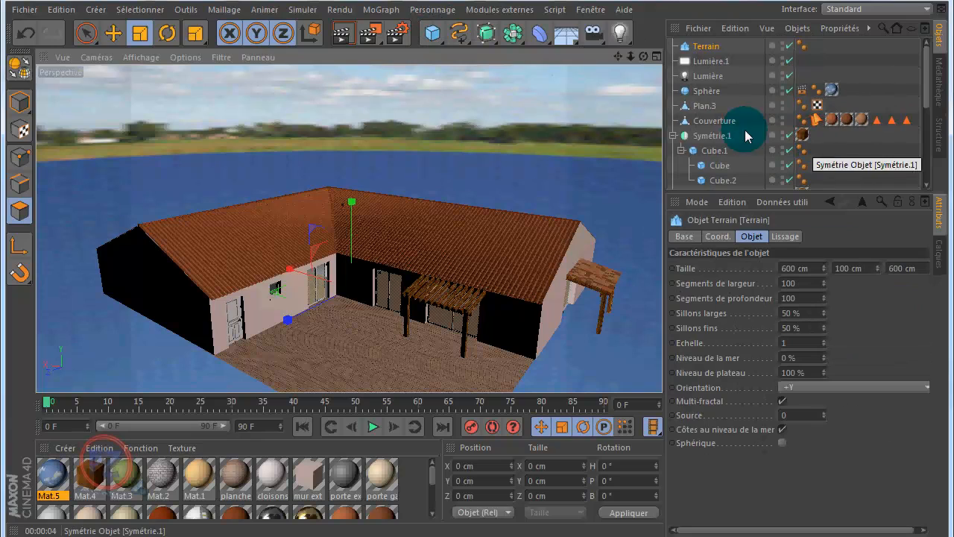
{"action": "left_click", "coordinate": [113, 33]}
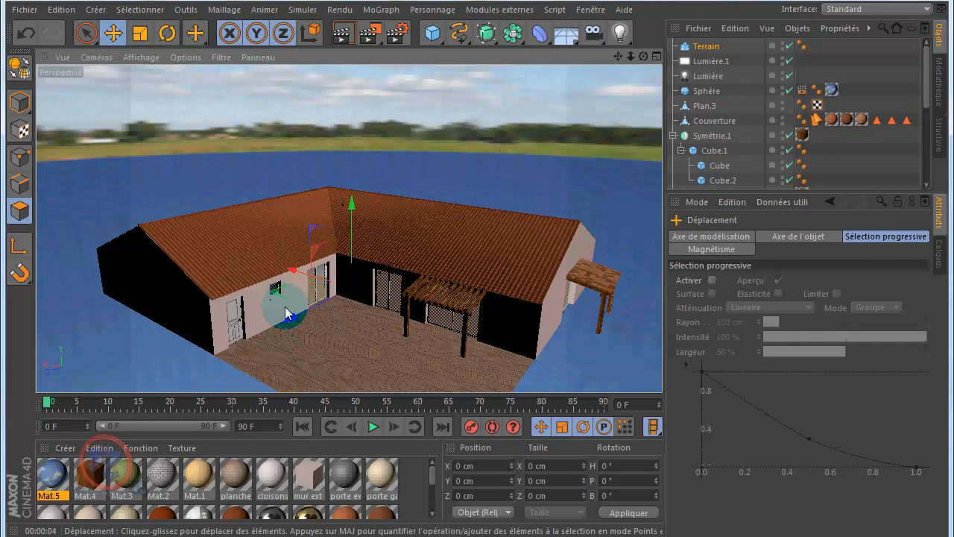
{"action": "left_click_drag", "start_coordinate": [292, 320], "coordinate": [511, 225]}
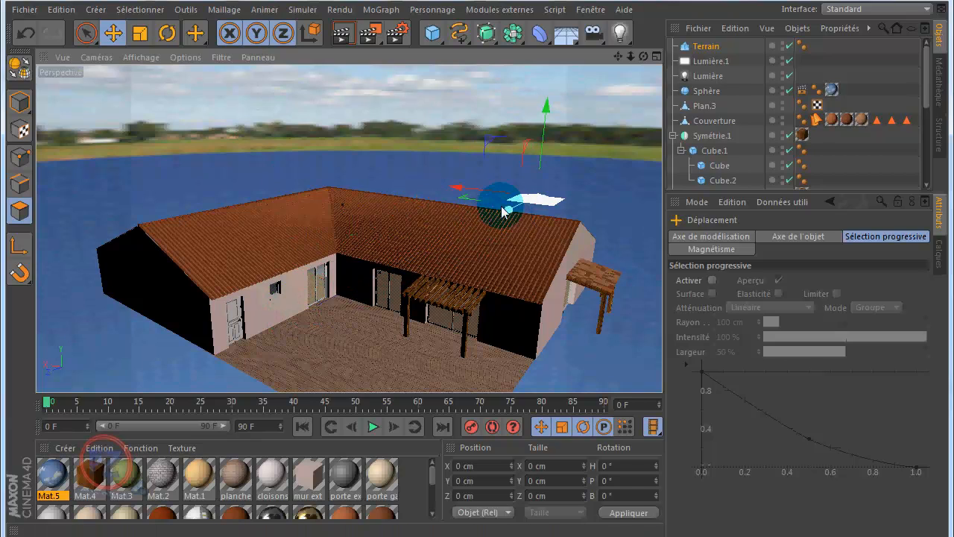
Enlarge the terrain to about 5494 × 390 × 4040 cm and set it on the ground with Drop To Floor
{"action": "left_click", "coordinate": [21, 104]}
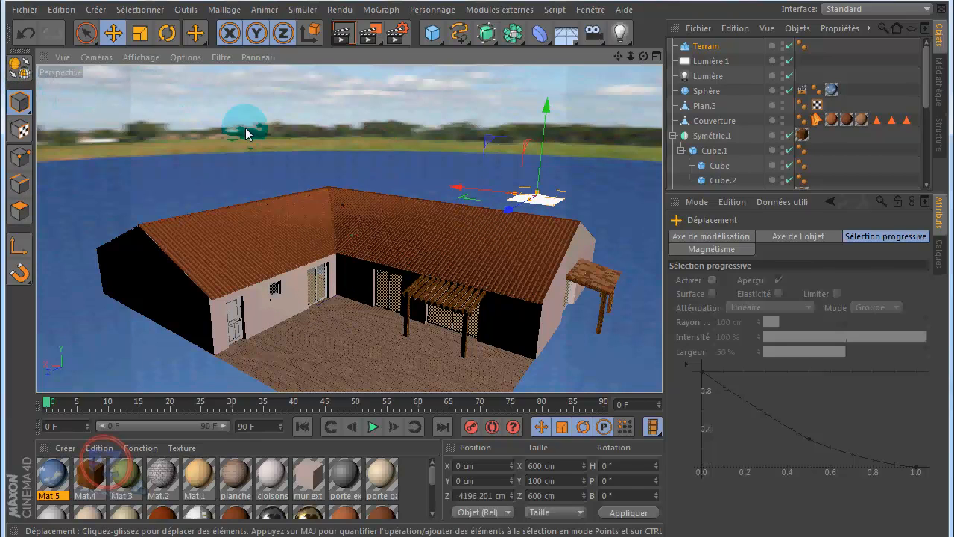
{"action": "left_click_drag", "start_coordinate": [505, 197], "coordinate": [375, 168]}
{"action": "left_click_drag", "start_coordinate": [529, 209], "coordinate": [486, 239]}
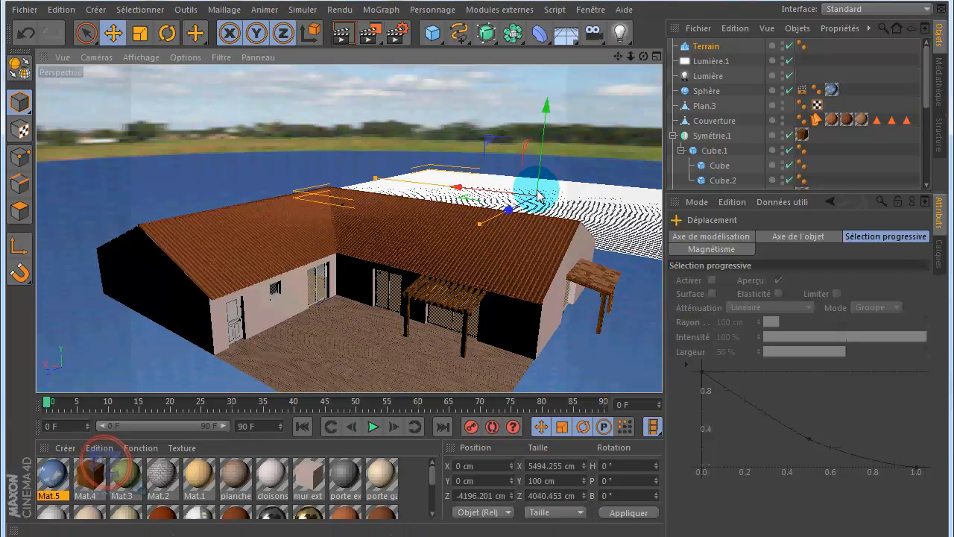
{"action": "left_click_drag", "start_coordinate": [539, 195], "coordinate": [550, 101]}
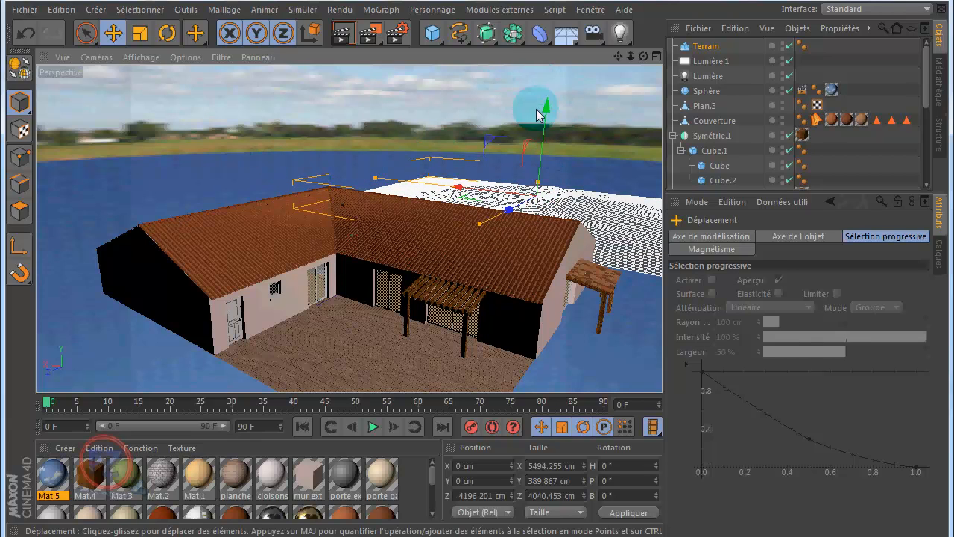
{"action": "left_click", "coordinate": [499, 11]}
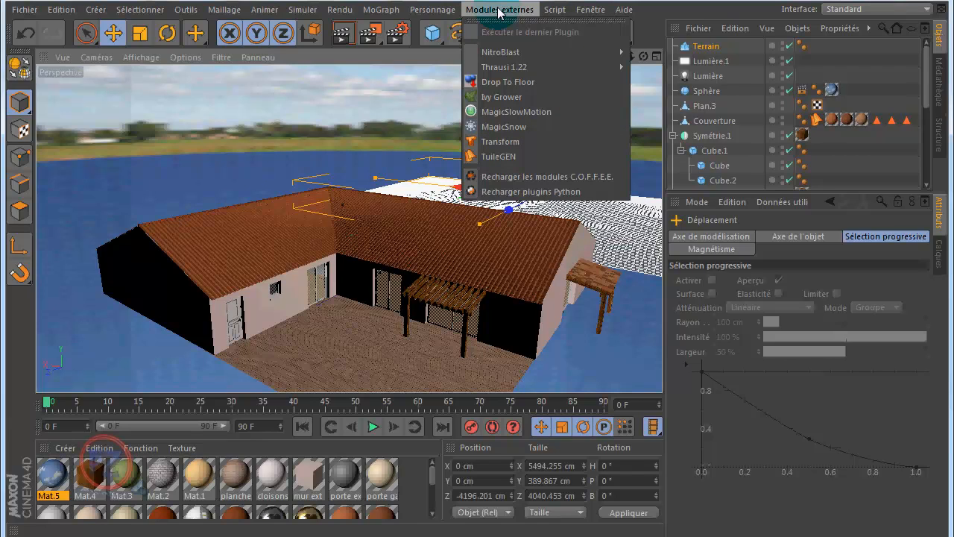
{"action": "left_click", "coordinate": [501, 80]}
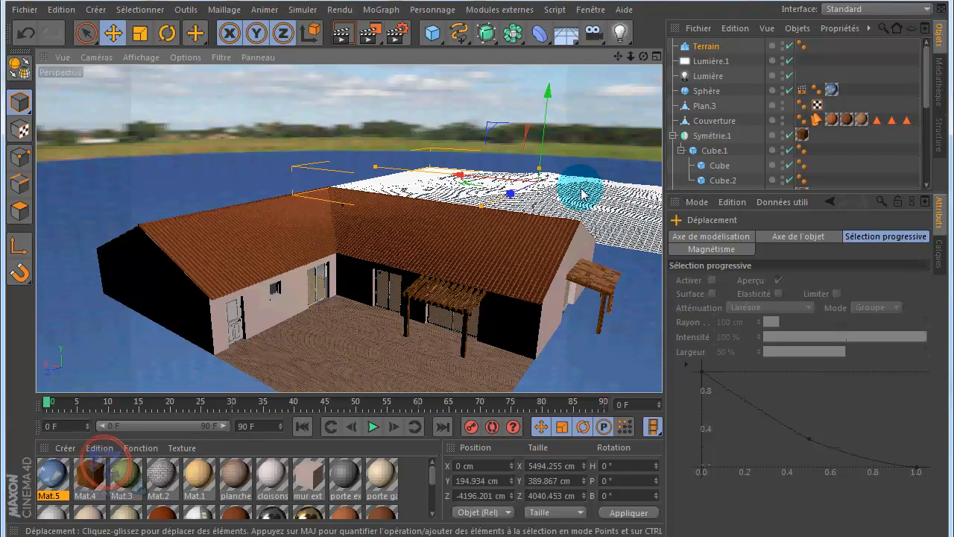
Shift the terrain along X to about 3266 cm and rotate its heading to 24°
{"action": "left_click_drag", "start_coordinate": [463, 182], "coordinate": [294, 155]}
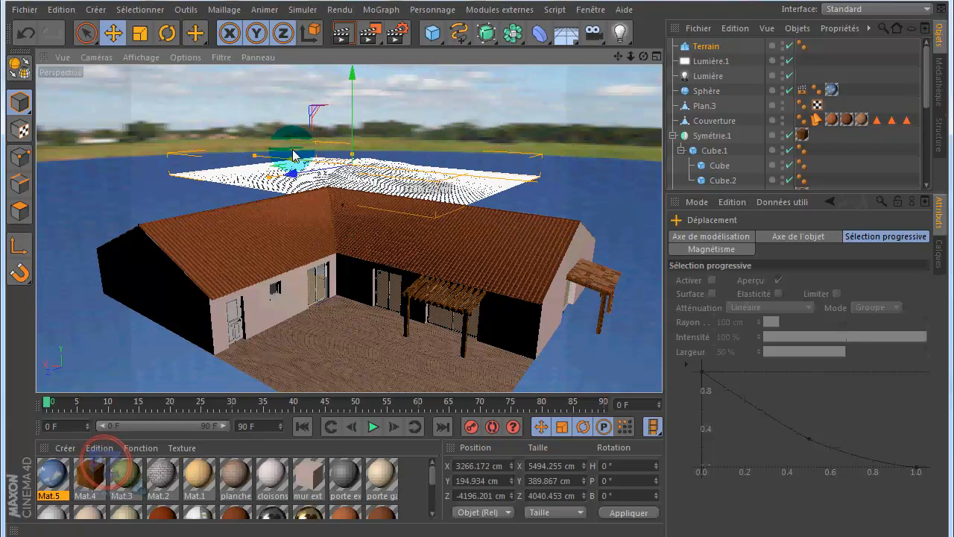
{"action": "left_click", "coordinate": [167, 33]}
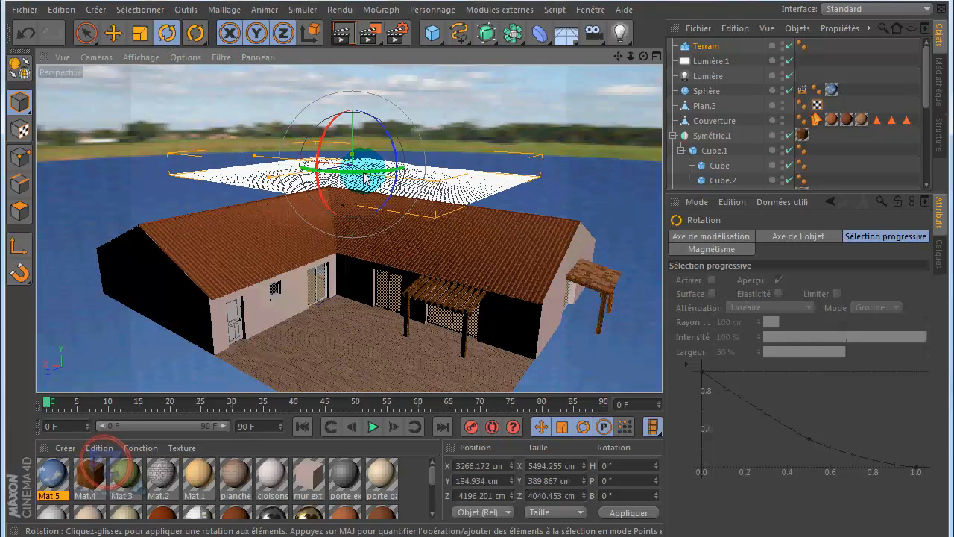
{"action": "left_click_drag", "start_coordinate": [371, 176], "coordinate": [412, 174]}
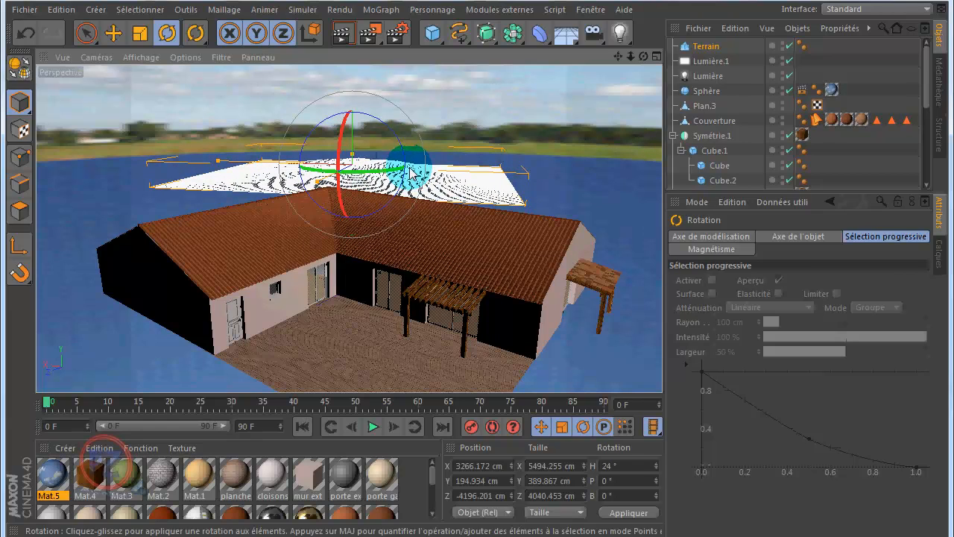
Enlarge the terrain to about 7679 × 667 × 5059 cm and move it farther back to about X 3433, Z -4570 cm
{"action": "left_click", "coordinate": [113, 34]}
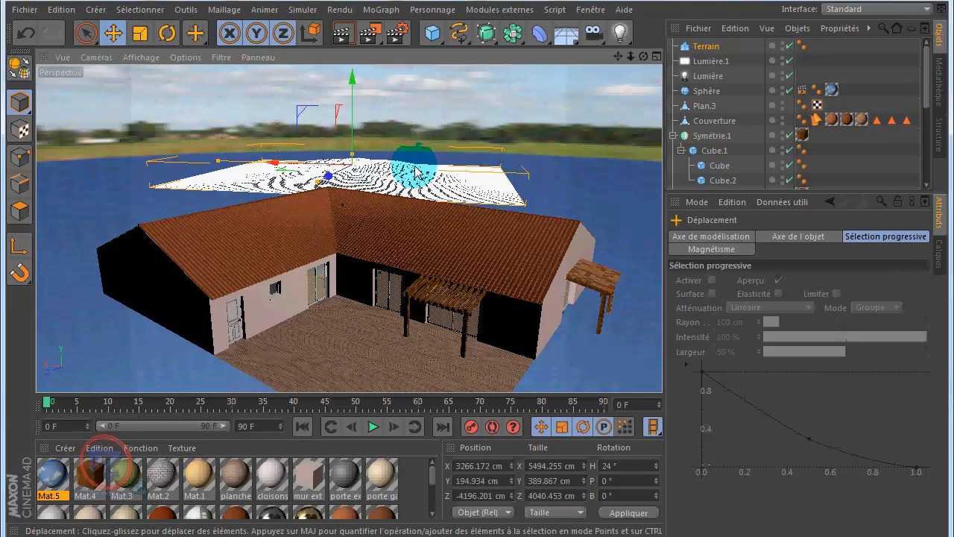
{"action": "left_click_drag", "start_coordinate": [201, 163], "coordinate": [171, 159]}
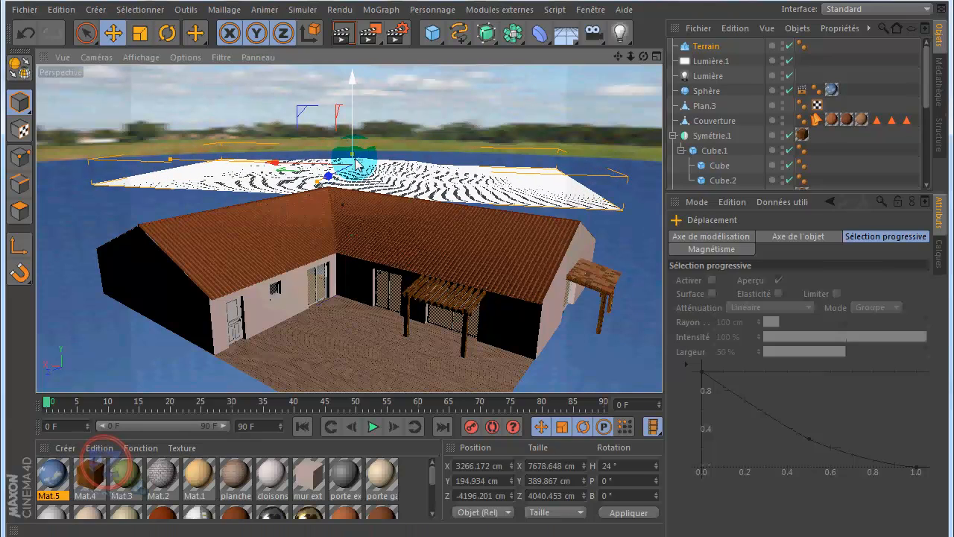
{"action": "left_click_drag", "start_coordinate": [319, 186], "coordinate": [361, 150]}
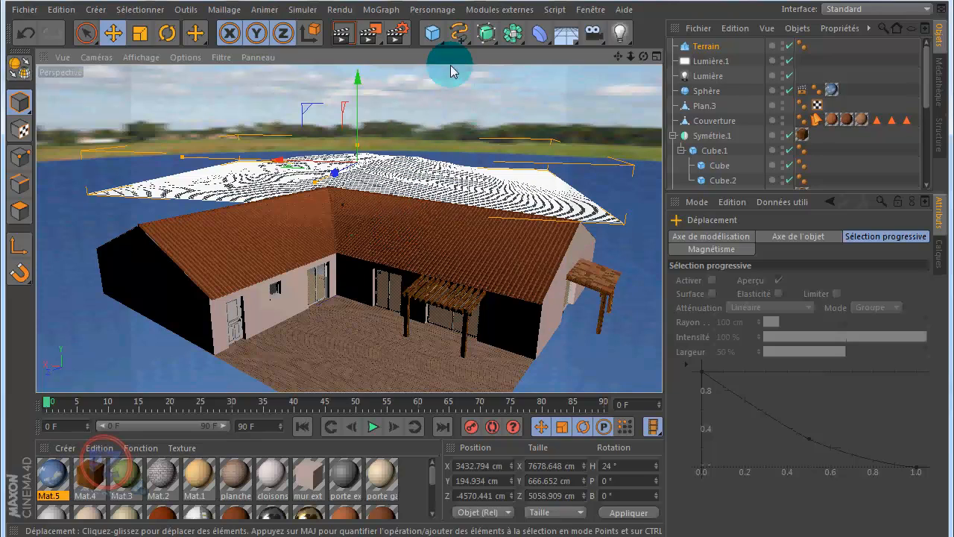
Set the enlarged terrain back on the ground with Drop To Floor and render the perspective view
{"action": "left_click", "coordinate": [499, 9]}
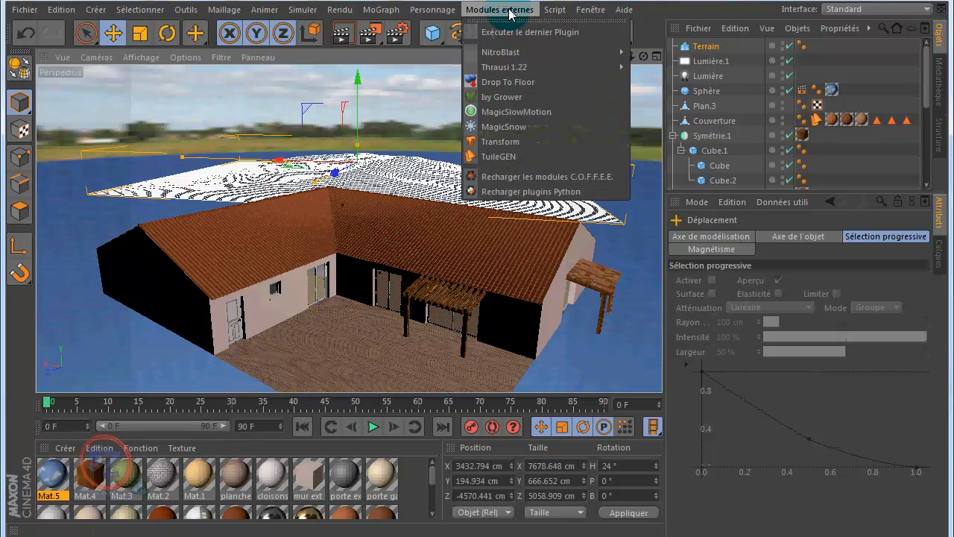
{"action": "left_click", "coordinate": [506, 83]}
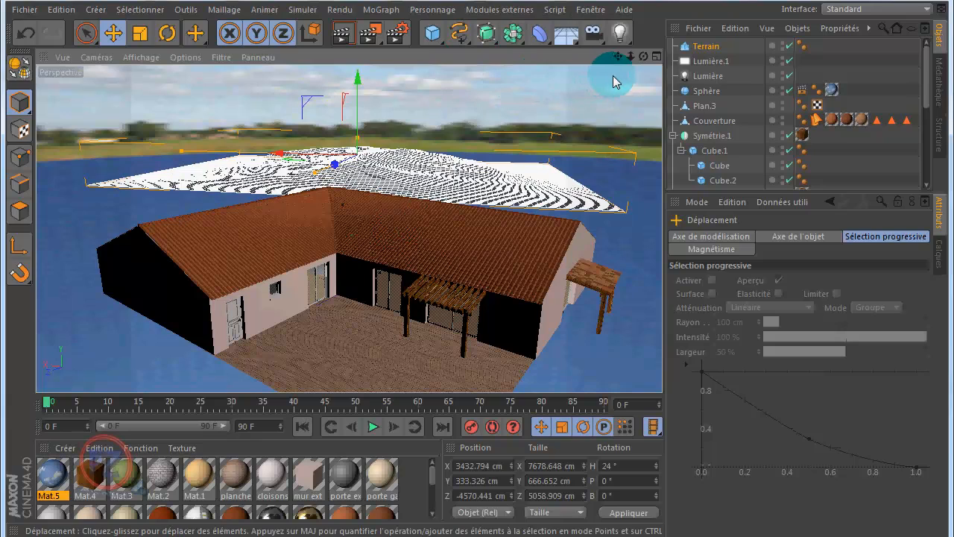
{"action": "left_click", "coordinate": [340, 41]}
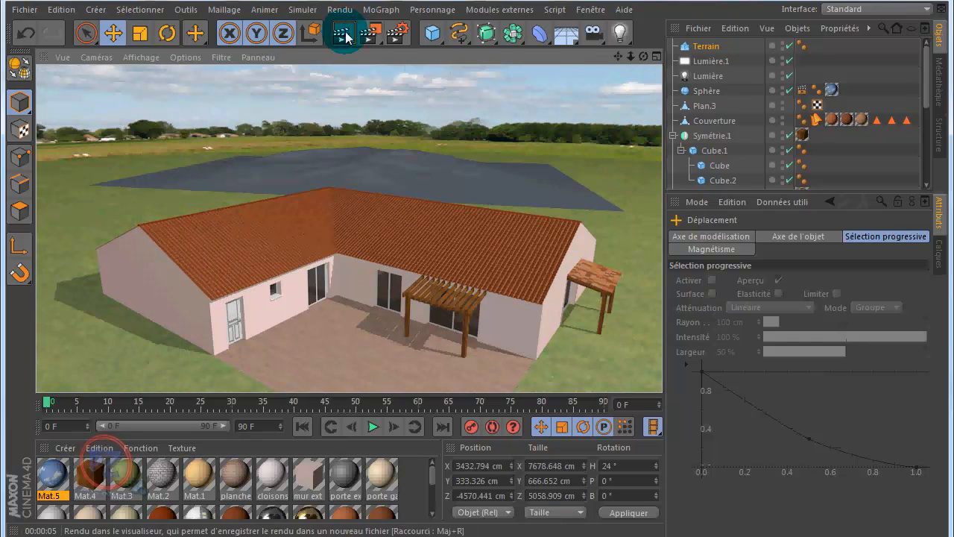
Widen the terrain to about 16012 cm, push it back to about X 3560, Z -4856 cm, and render the view
{"action": "left_click", "coordinate": [709, 47]}
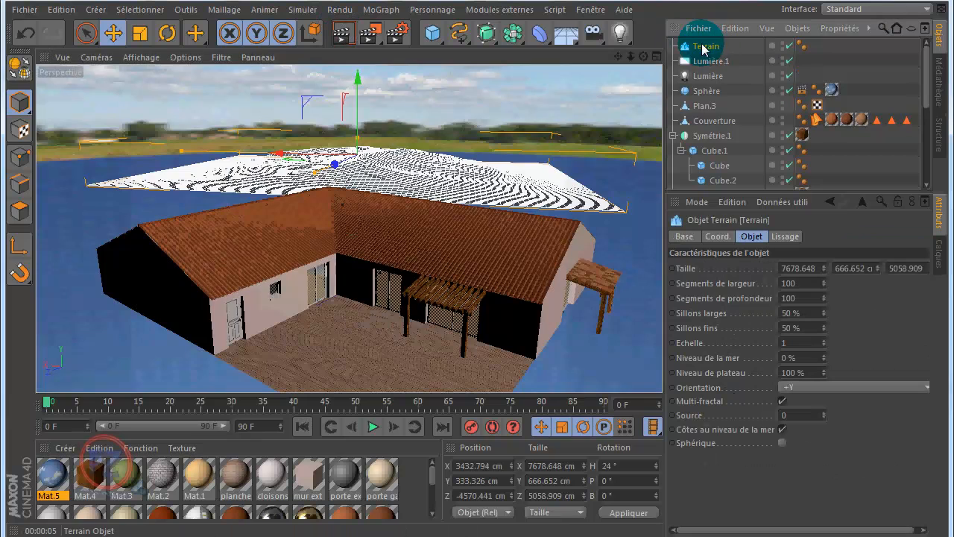
{"action": "left_click_drag", "start_coordinate": [325, 160], "coordinate": [22, 156]}
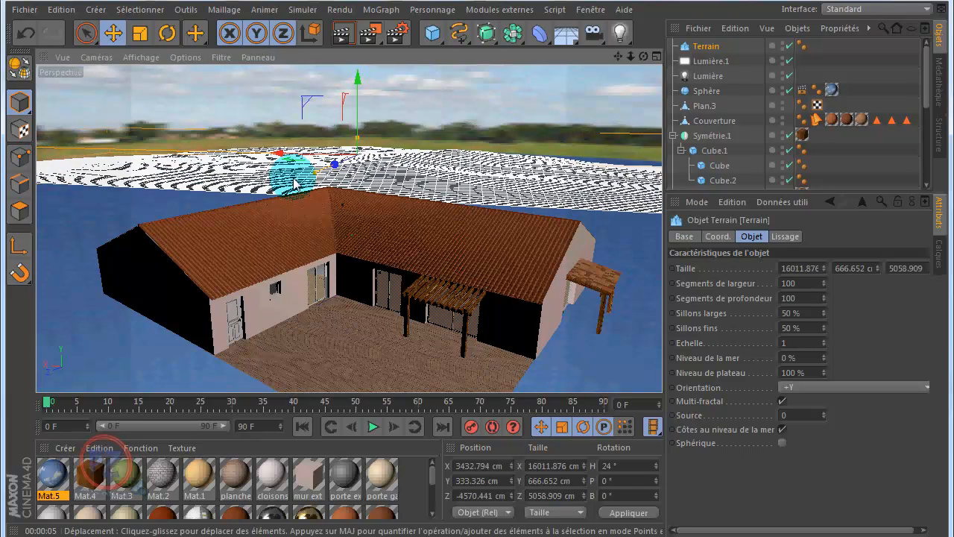
{"action": "left_click_drag", "start_coordinate": [333, 171], "coordinate": [343, 170]}
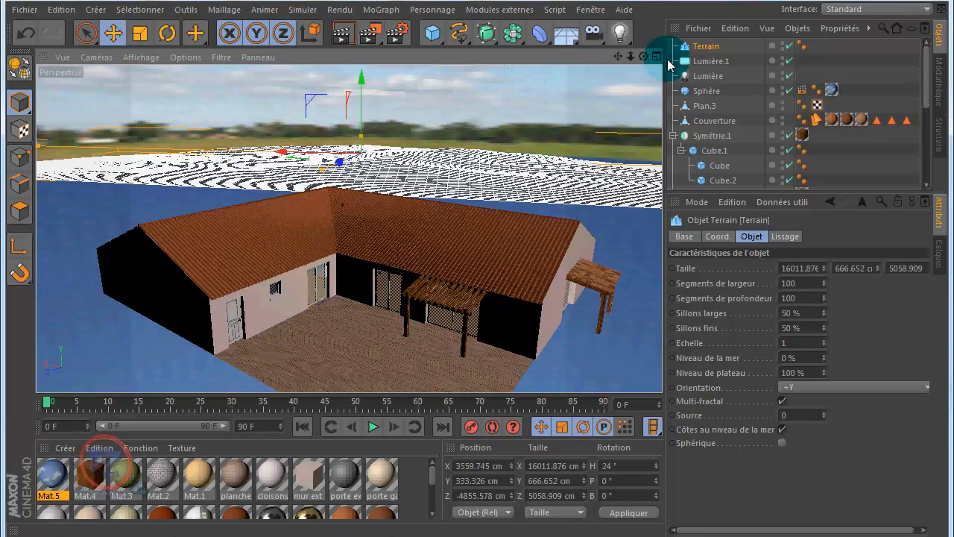
{"action": "left_click", "coordinate": [709, 49]}
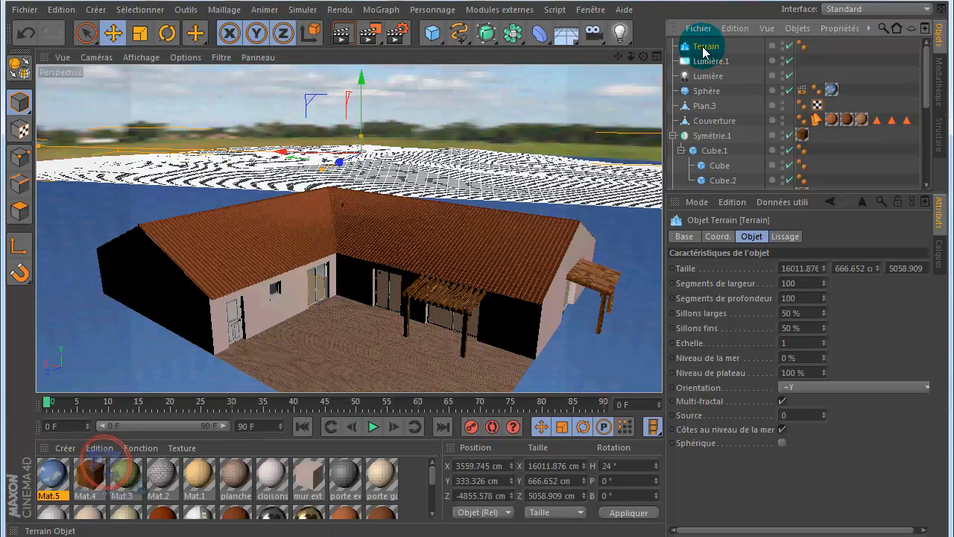
{"action": "left_click", "coordinate": [343, 36]}
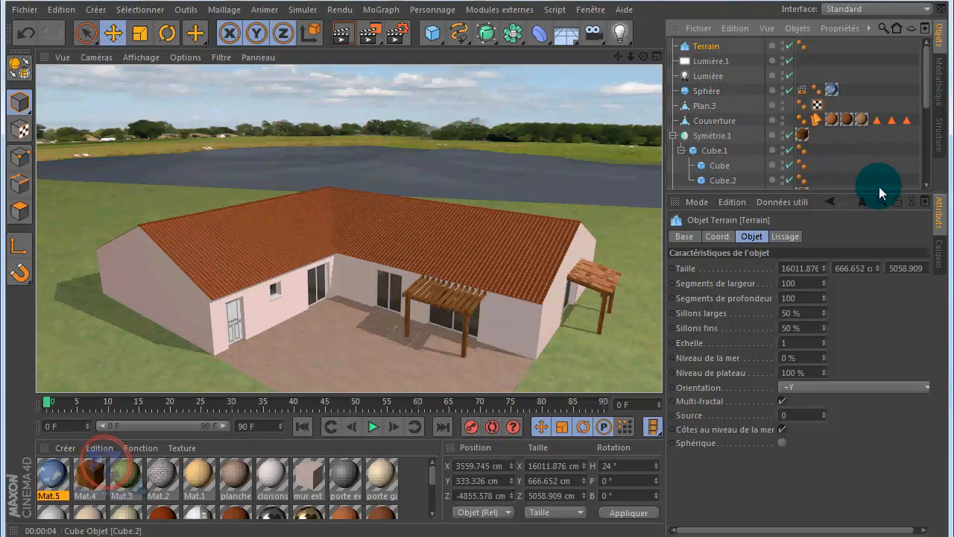
Nest the Terrain object under the Sol ground object so it takes the ground's grass material, and render the perspective view
{"action": "left_click_drag", "start_coordinate": [874, 190], "coordinate": [847, 274]}
{"action": "left_click_drag", "start_coordinate": [699, 211], "coordinate": [713, 52]}
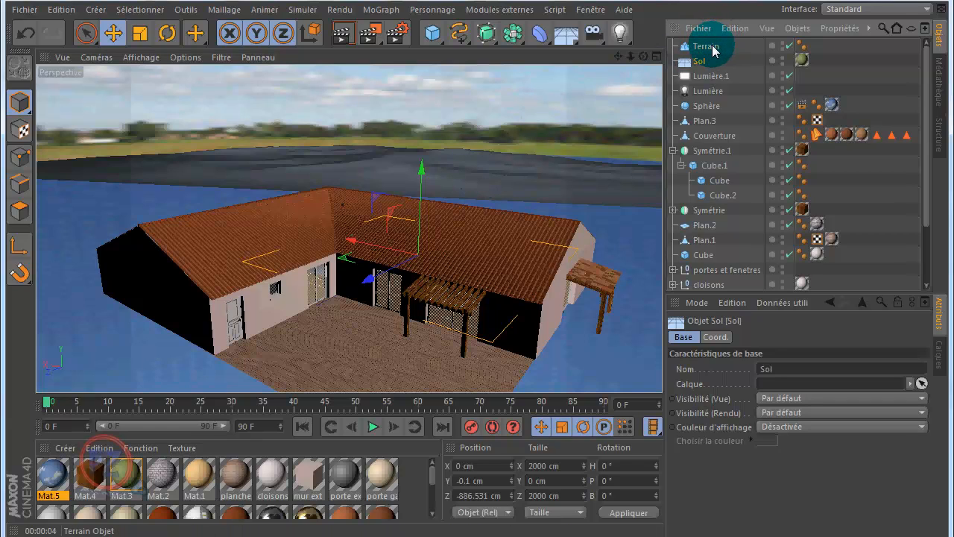
{"action": "left_click_drag", "start_coordinate": [699, 62], "coordinate": [692, 60]}
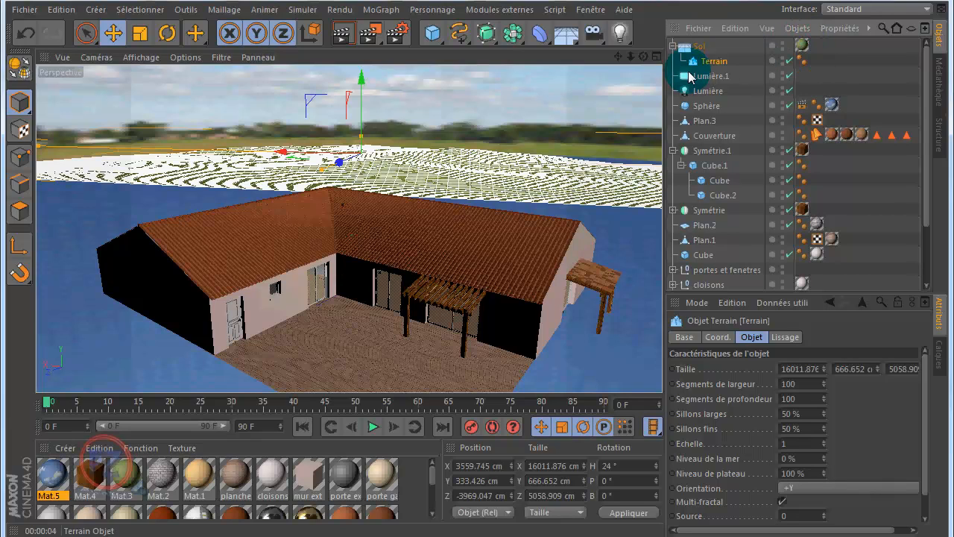
{"action": "left_click", "coordinate": [344, 38]}
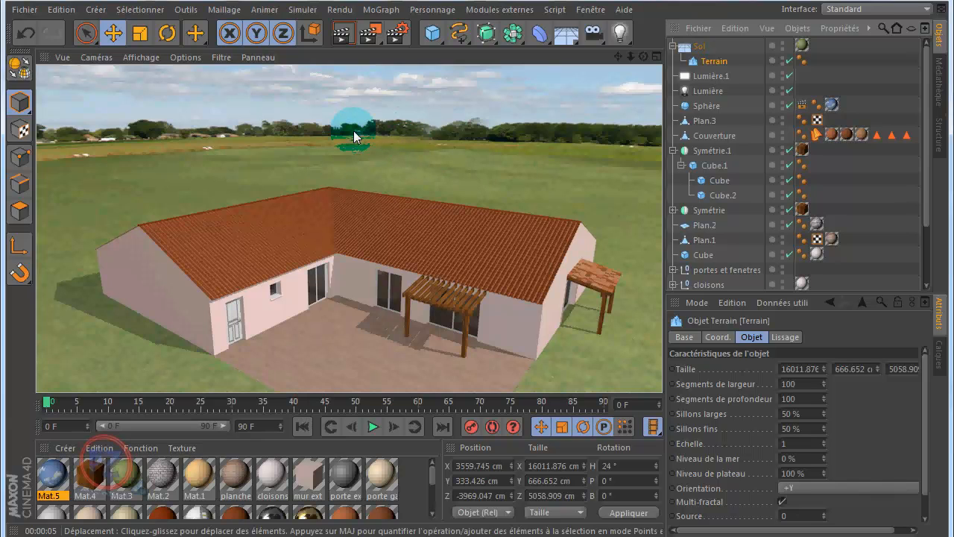
Lower the terrain's height to about 576 cm and set it back on the ground with Drop To Floor
{"action": "left_click", "coordinate": [715, 61]}
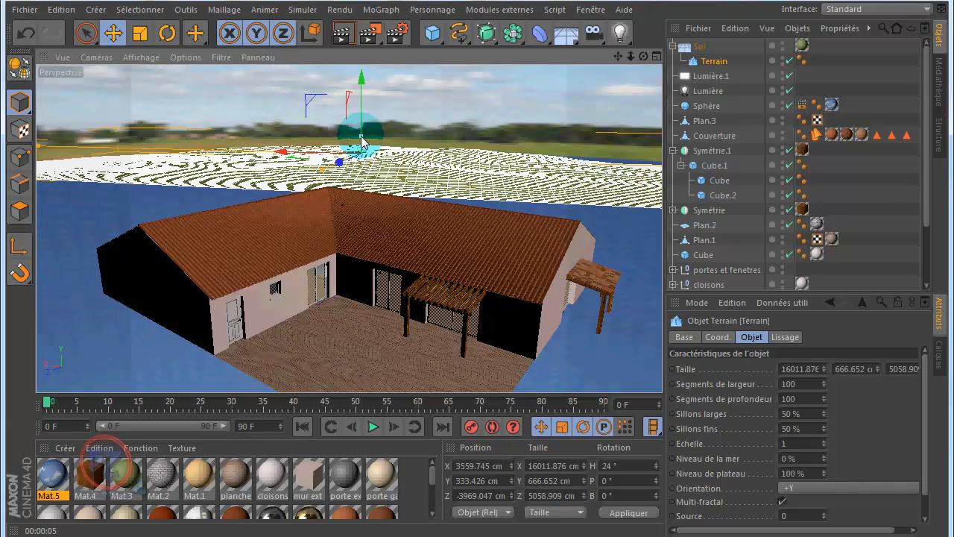
{"action": "left_click_drag", "start_coordinate": [362, 143], "coordinate": [364, 146]}
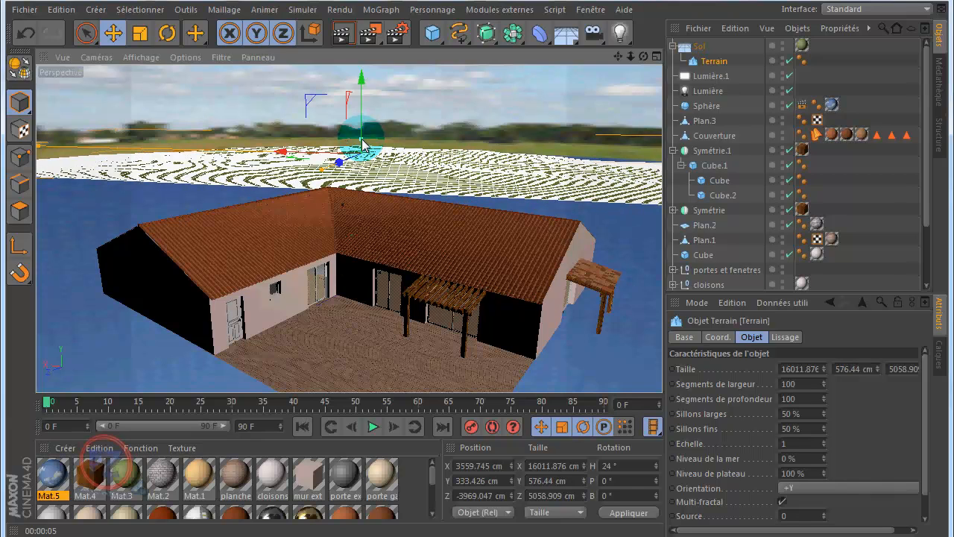
{"action": "left_click", "coordinate": [507, 9]}
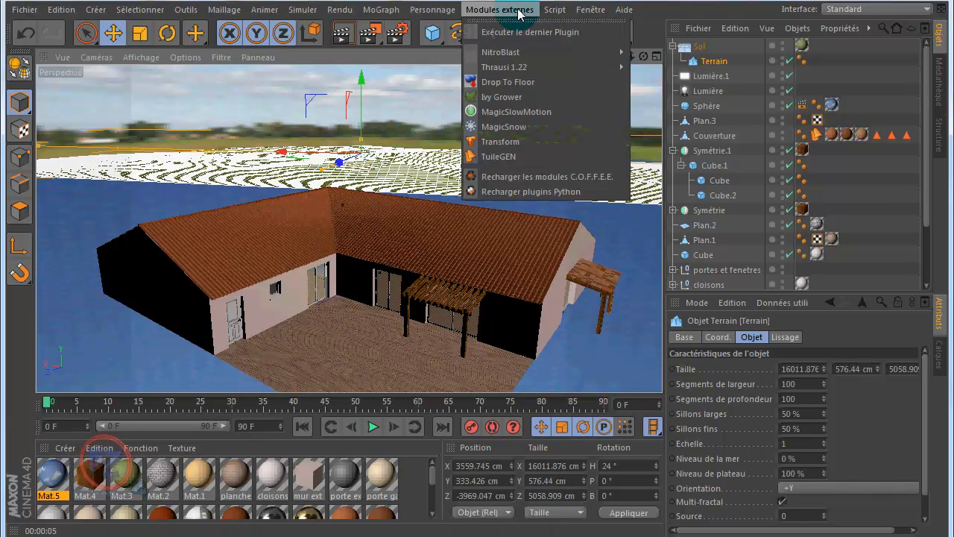
{"action": "left_click", "coordinate": [511, 82]}
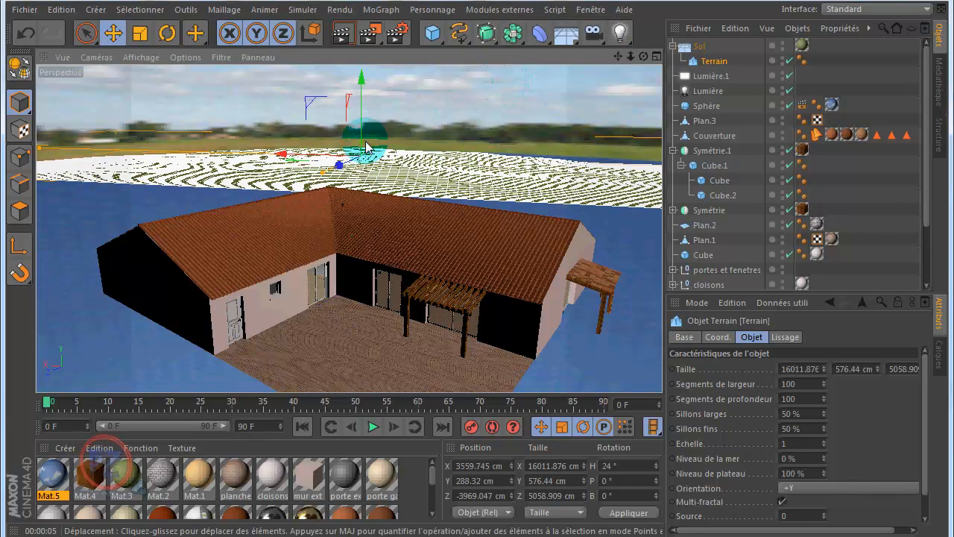
Deepen the terrain to about 6764 cm, shift it to about X 3940, Z -4822 cm, and render the whole house in its landscape
{"action": "left_click_drag", "start_coordinate": [254, 156], "coordinate": [350, 166]}
{"action": "left_click", "coordinate": [346, 34]}
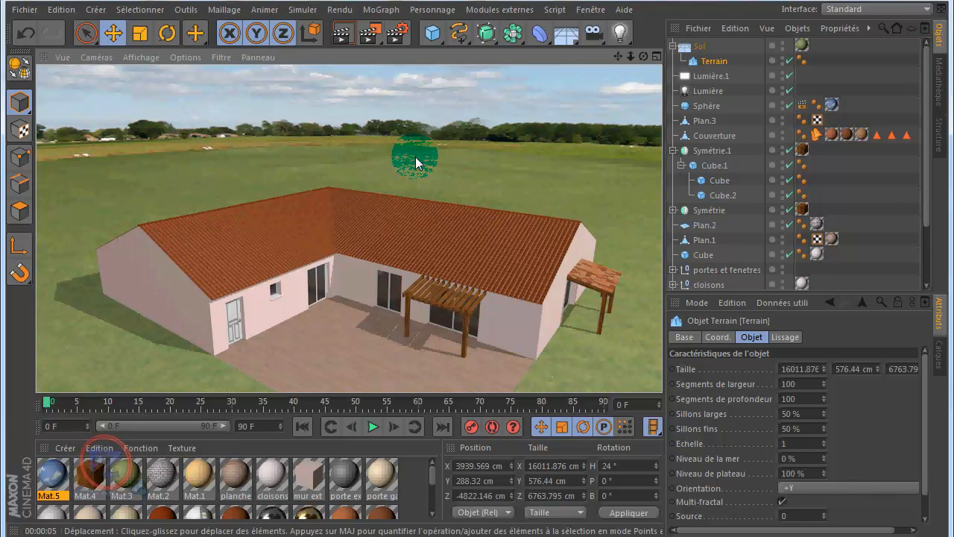
{"action": "scroll", "coordinate": [415, 158], "scroll_direction": "down", "scroll_amount": 6}
{"action": "scroll", "coordinate": [416, 158], "scroll_direction": "up", "scroll_amount": 2}
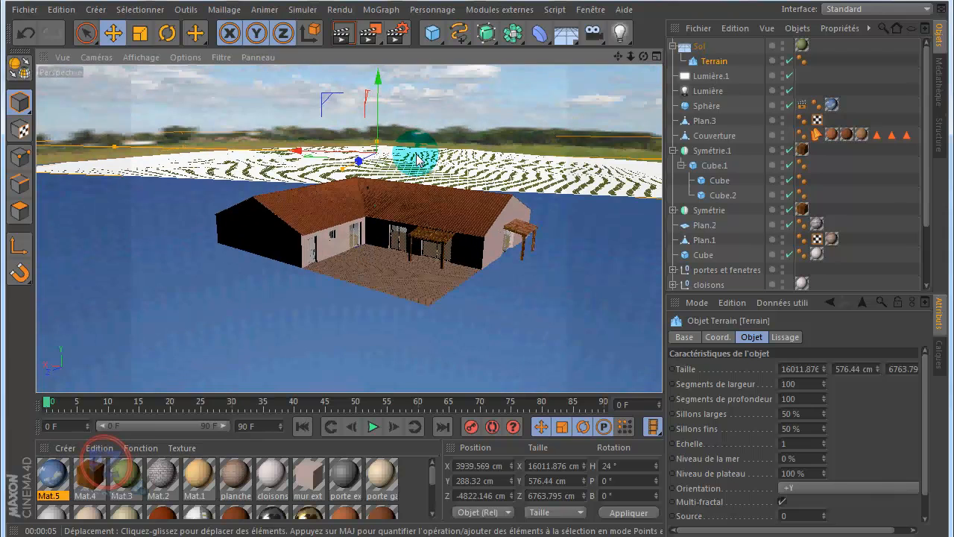
{"action": "left_click", "coordinate": [341, 37]}
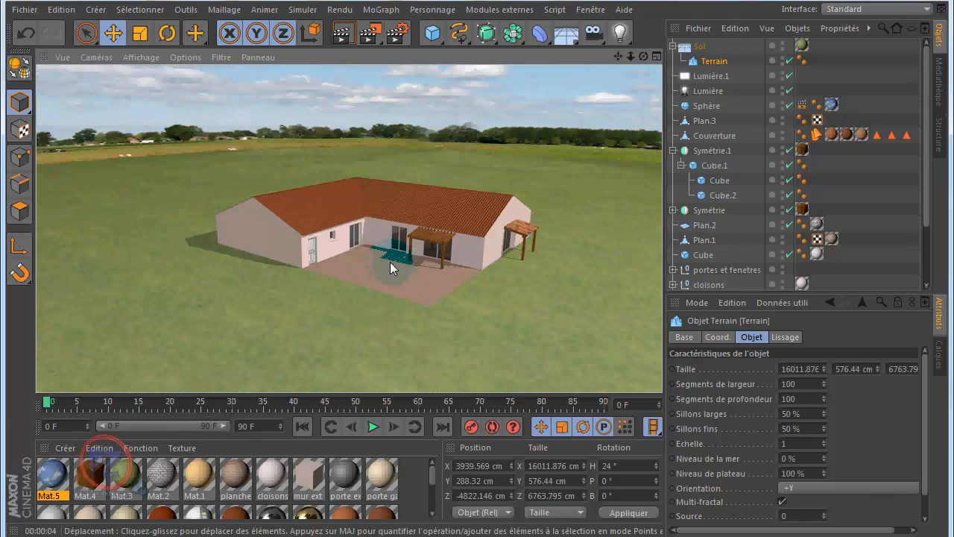
Merge the arbre tree file into the scene and place the tree beside the house at about X 1080, Z 2200 cm, rendering the view
{"action": "left_click", "coordinate": [28, 28]}
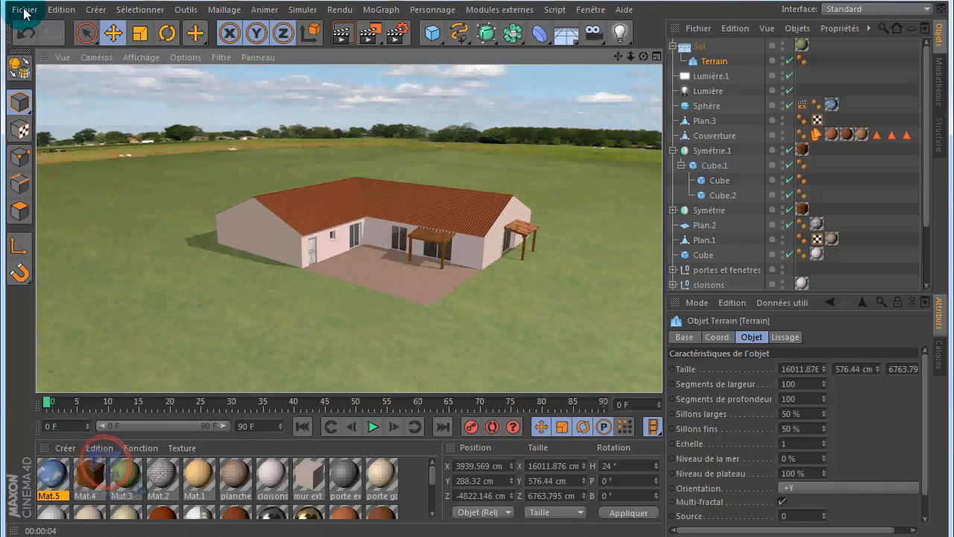
{"action": "left_click", "coordinate": [24, 10]}
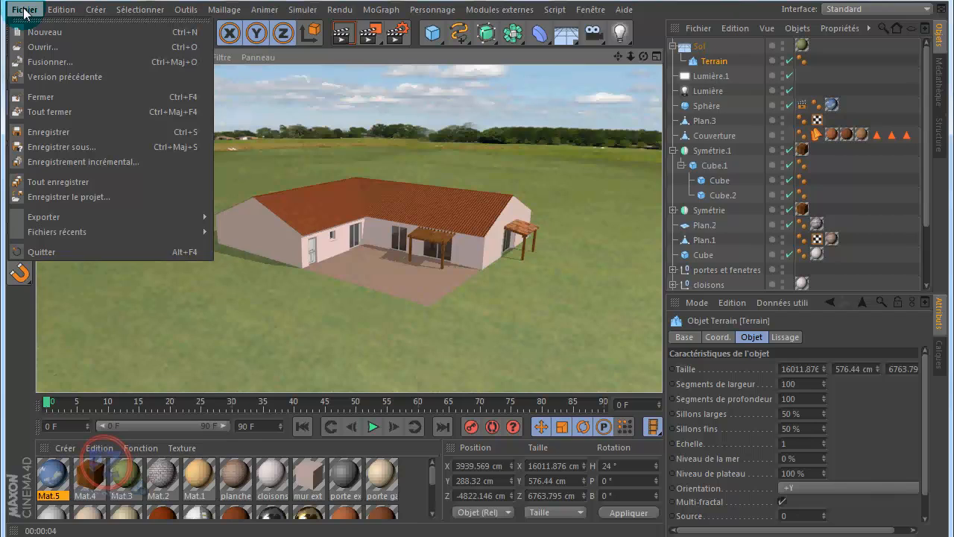
{"action": "left_click", "coordinate": [40, 61]}
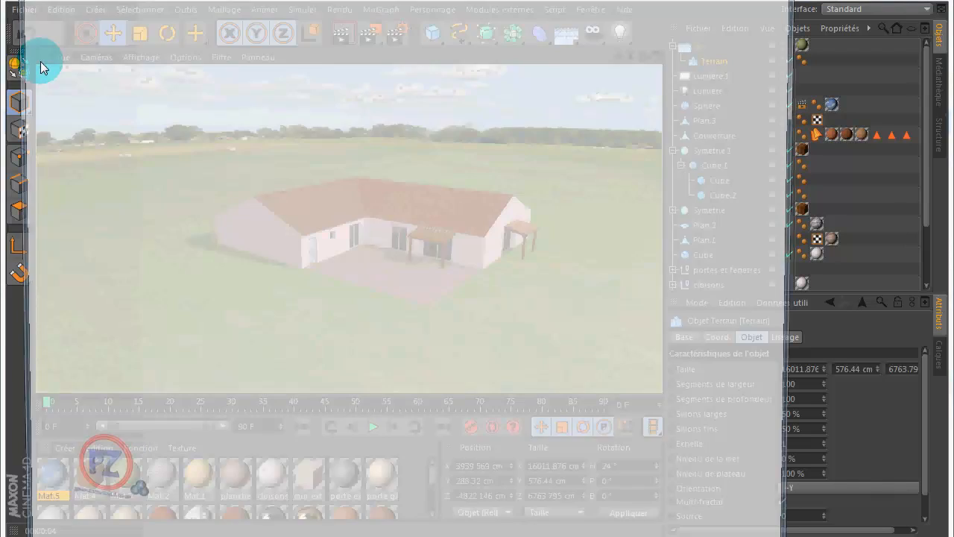
{"action": "left_click", "coordinate": [685, 63]}
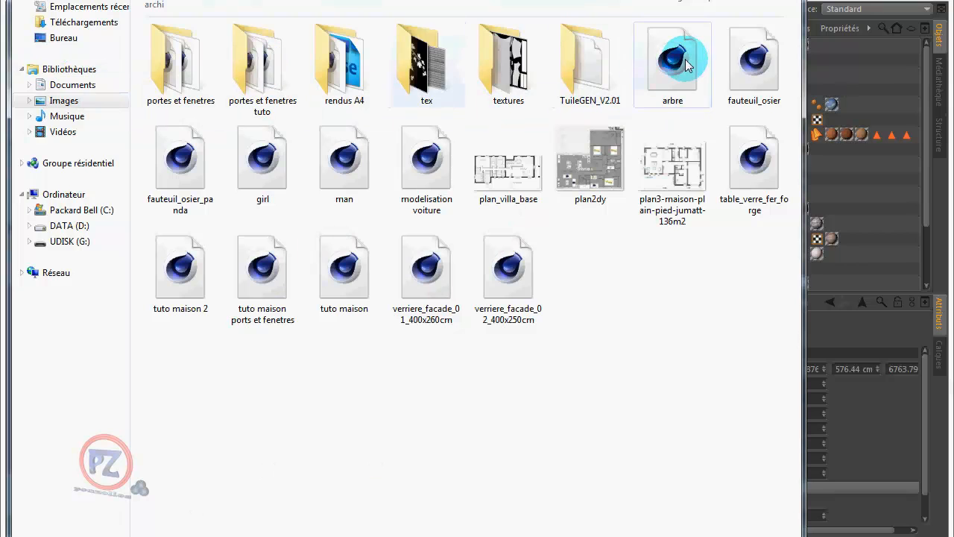
{"action": "double_click", "coordinate": [683, 66]}
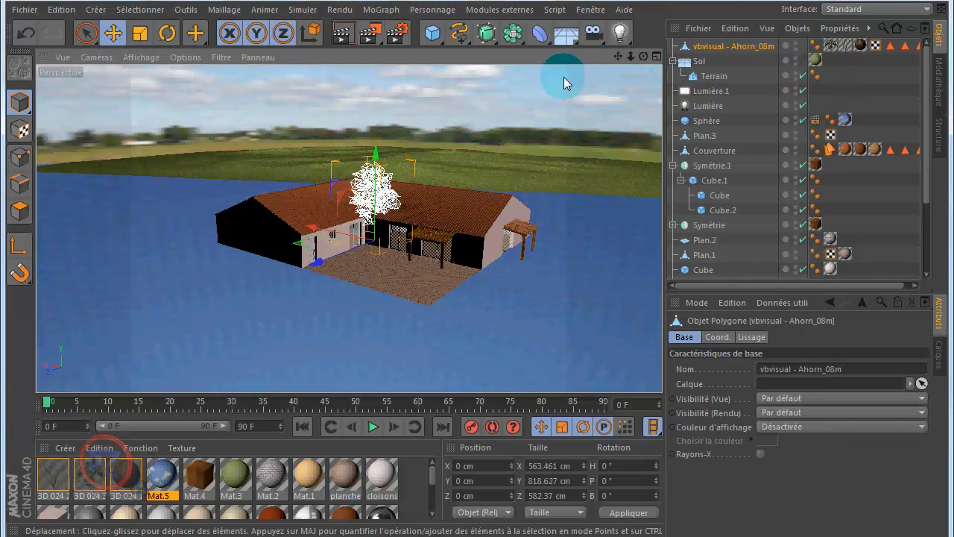
{"action": "left_click_drag", "start_coordinate": [312, 271], "coordinate": [75, 261]}
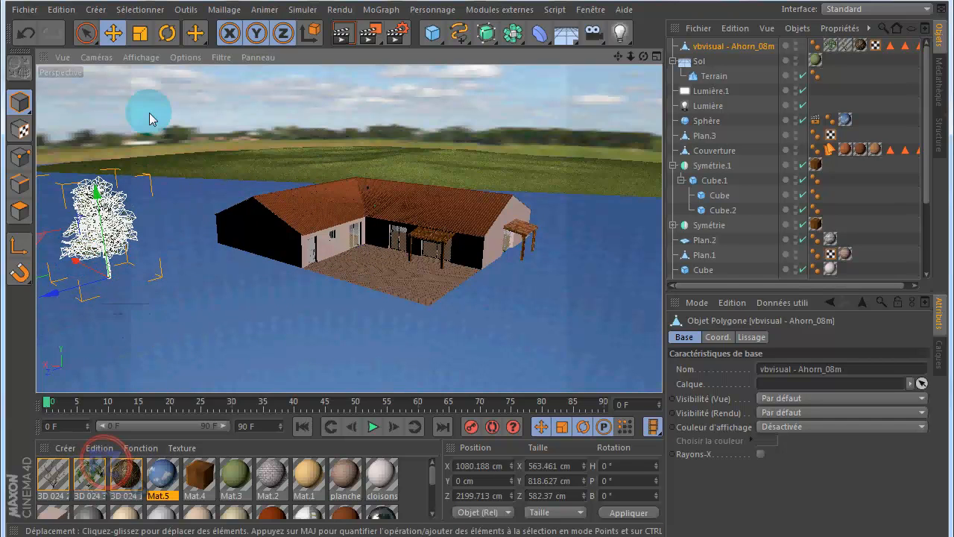
{"action": "left_click", "coordinate": [342, 35]}
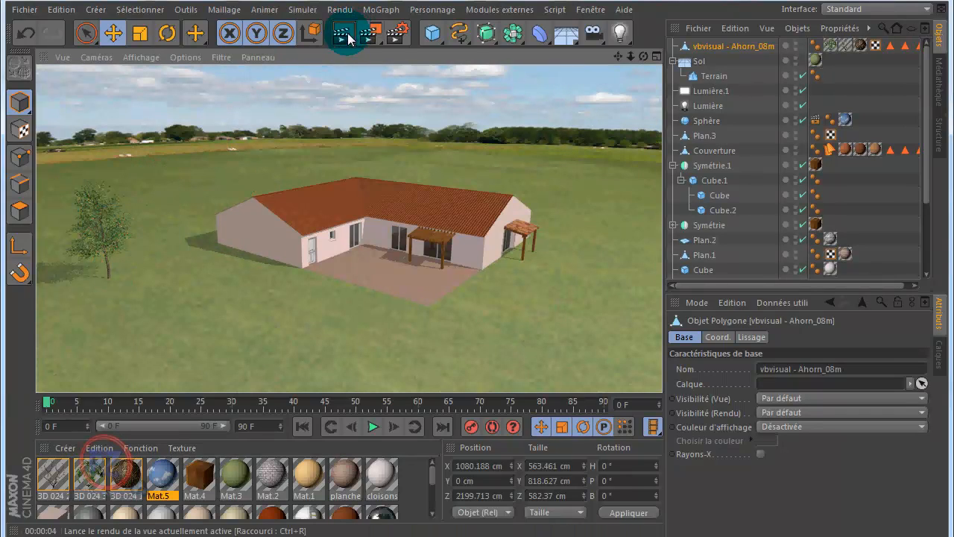
Duplicate the tree, place the copy behind the house at about X 2161, Z 356 cm, and rotate its heading to about 90°
{"action": "left_click", "coordinate": [721, 46]}
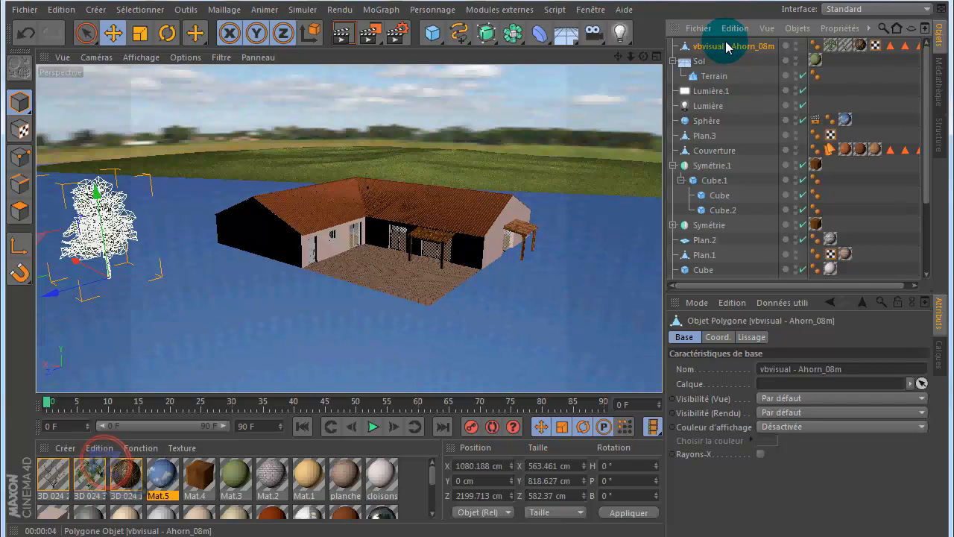
{"action": "key", "text": "ctrl+v"}
{"action": "left_click_drag", "start_coordinate": [53, 297], "coordinate": [241, 253]}
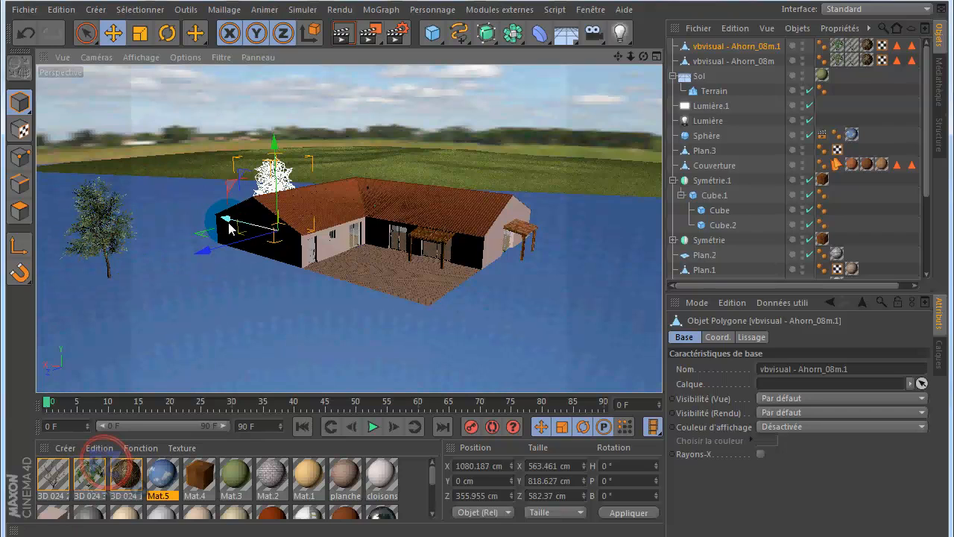
{"action": "left_click_drag", "start_coordinate": [223, 219], "coordinate": [174, 196]}
{"action": "left_click", "coordinate": [166, 35]}
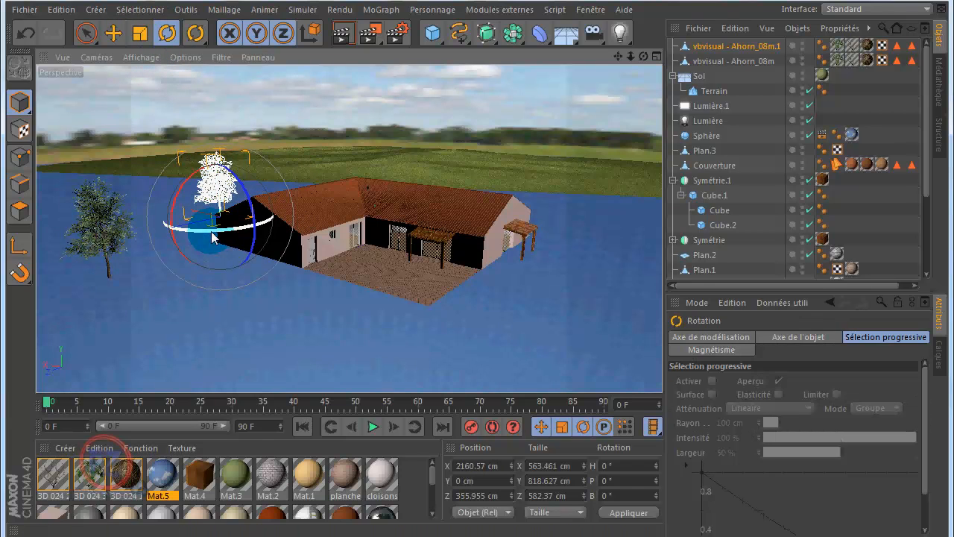
{"action": "left_click_drag", "start_coordinate": [212, 238], "coordinate": [182, 214]}
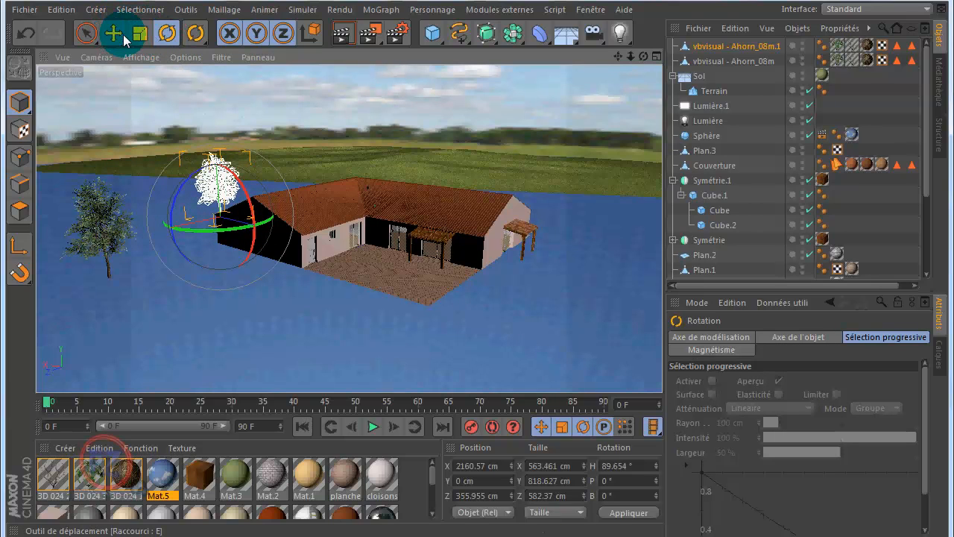
Place a third tree copy near the small side pergola at about X -1948, Z 381 cm and rotate its heading to about 126°
{"action": "left_click", "coordinate": [113, 34]}
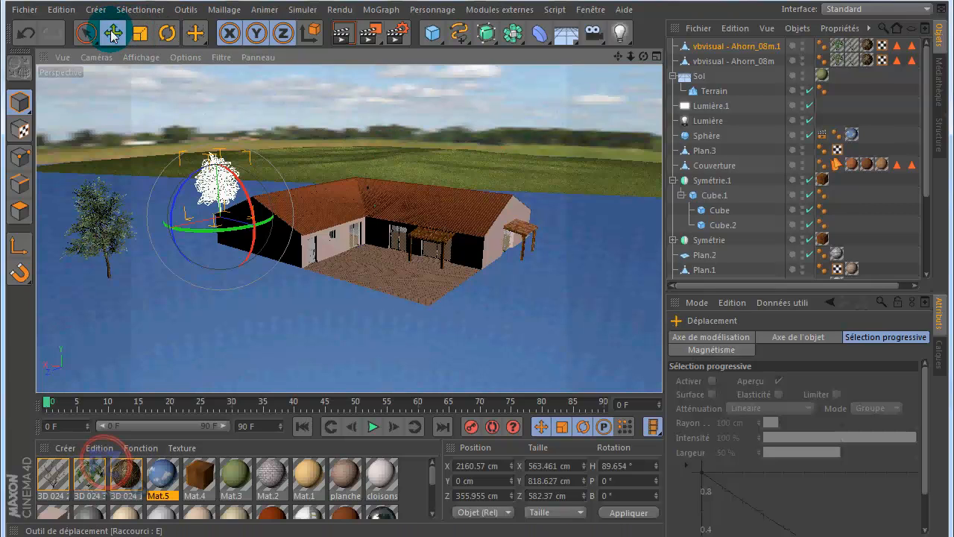
{"action": "left_click_drag", "start_coordinate": [310, 240], "coordinate": [669, 321]}
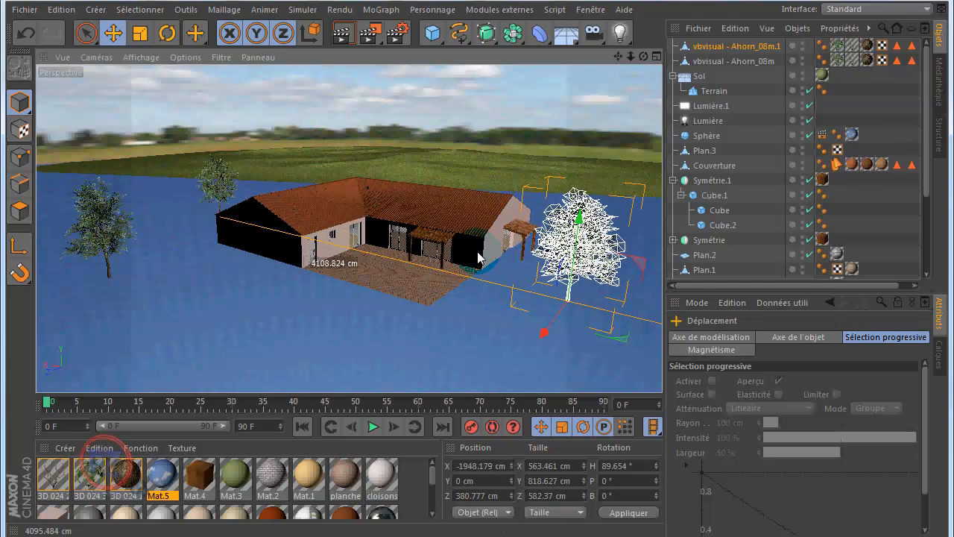
{"action": "left_click", "coordinate": [167, 33]}
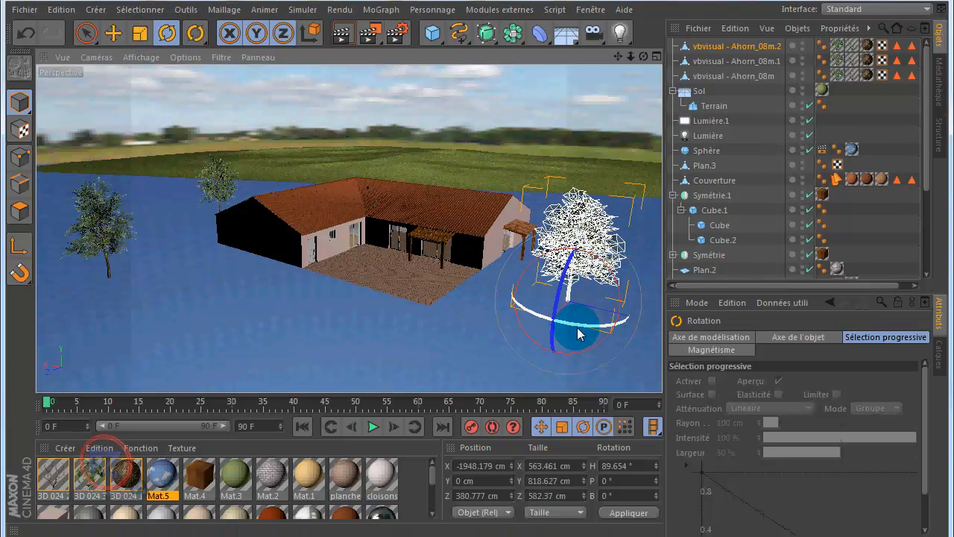
{"action": "left_click_drag", "start_coordinate": [588, 324], "coordinate": [621, 325]}
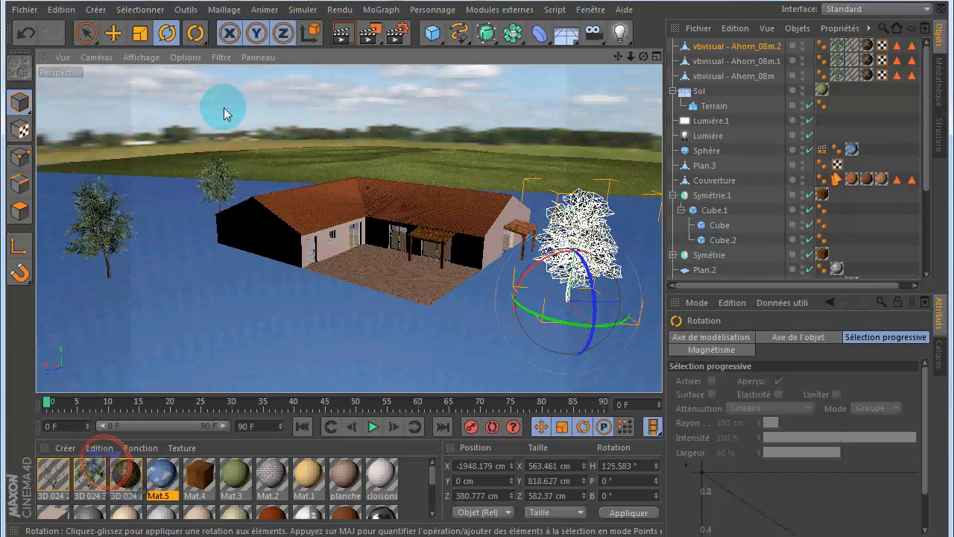
Scale the third tree down to about 490 × 712 × 507 cm and render the view
{"action": "left_click", "coordinate": [145, 40]}
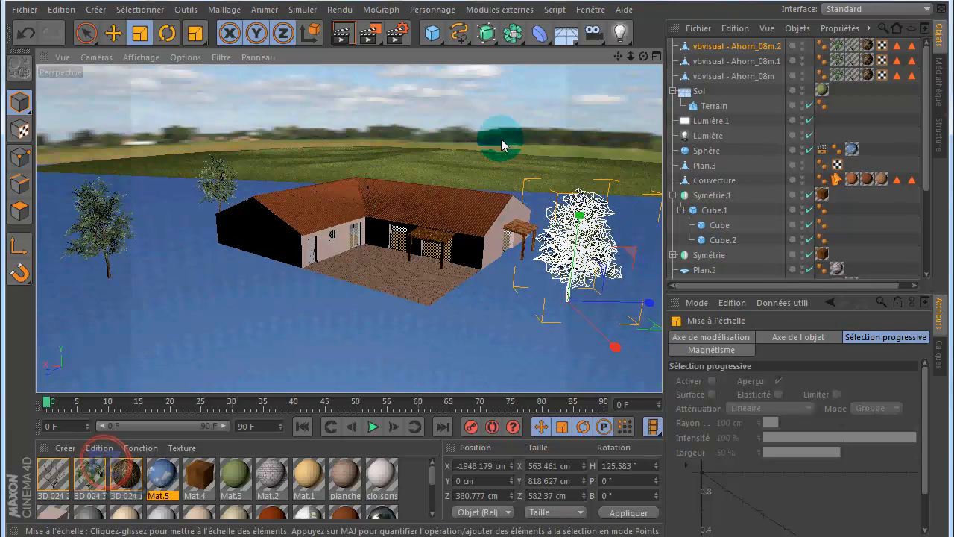
{"action": "left_click_drag", "start_coordinate": [410, 140], "coordinate": [544, 366]}
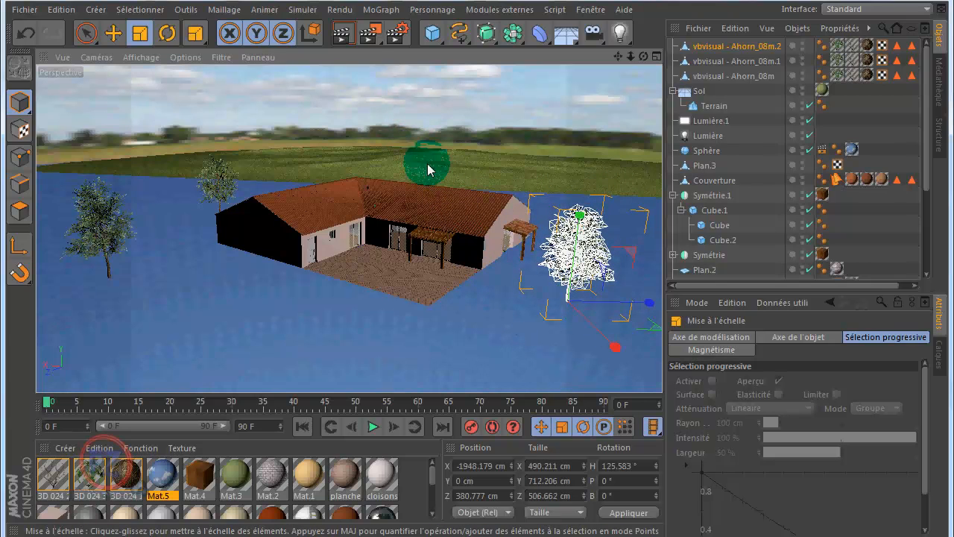
{"action": "left_click", "coordinate": [343, 34]}
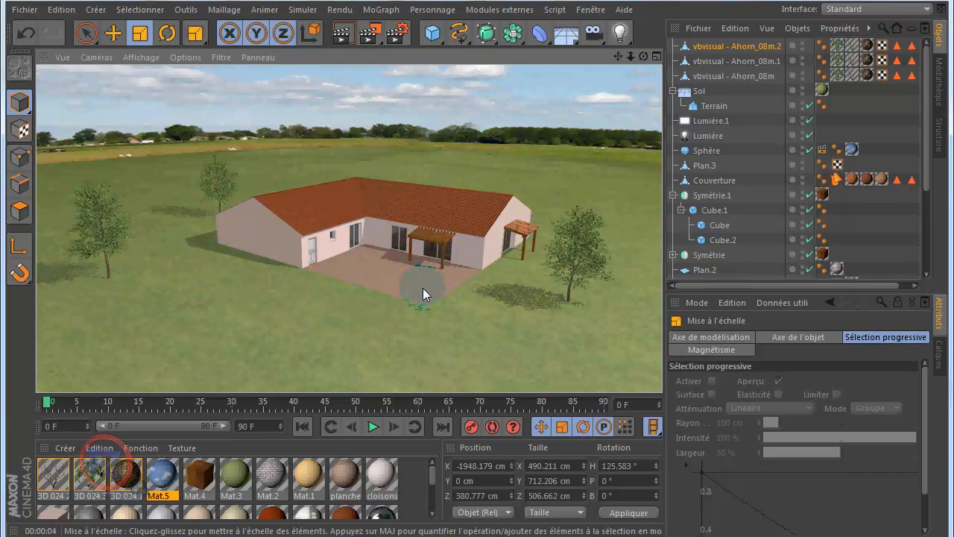
Merge the fauteuil_osier armchair file into the house scene
{"action": "scroll", "coordinate": [423, 288], "scroll_direction": "up", "scroll_amount": 6}
{"action": "scroll", "coordinate": [415, 239], "scroll_direction": "up", "scroll_amount": 6}
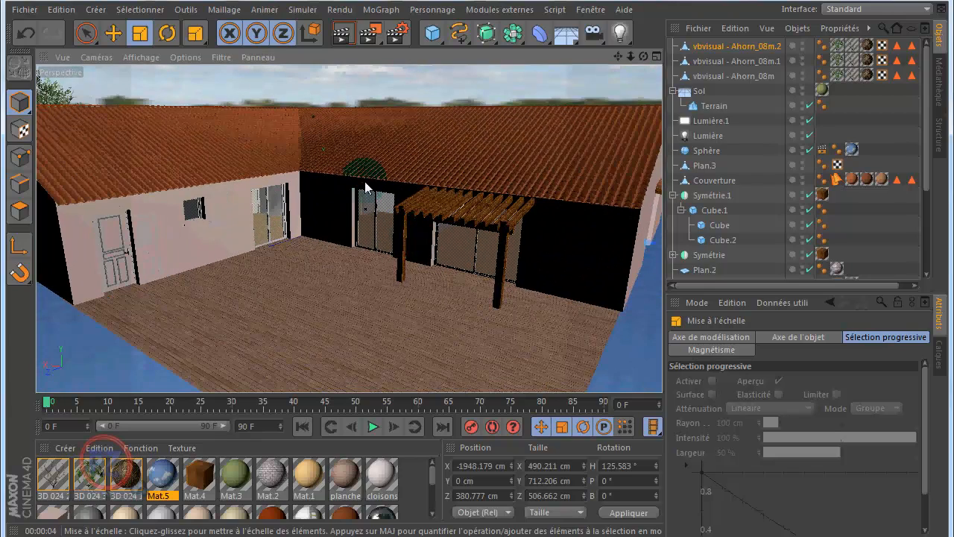
{"action": "left_click", "coordinate": [26, 11]}
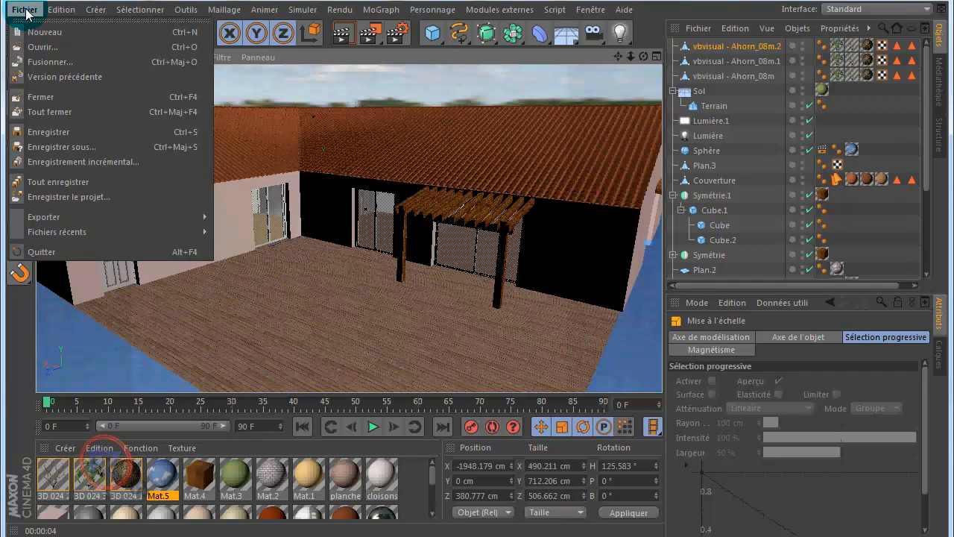
{"action": "left_click", "coordinate": [42, 46]}
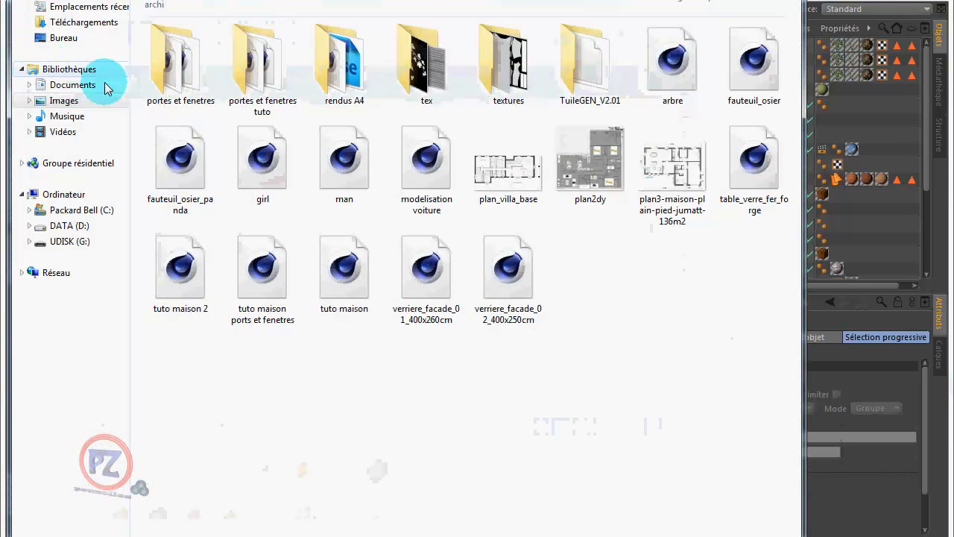
{"action": "double_click", "coordinate": [754, 63]}
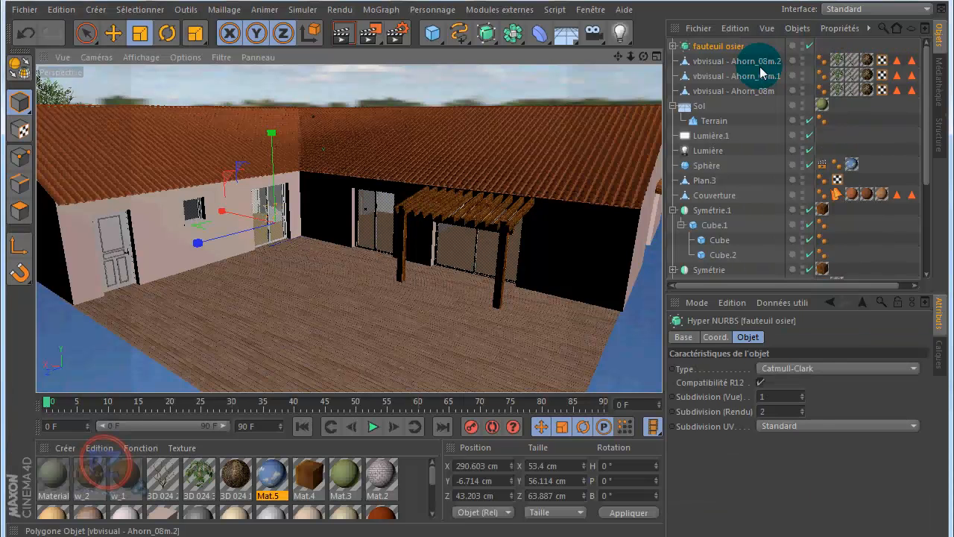
Move the wicker armchair onto the terrace at about X -537, Z 584 cm and rotate its heading to about -64°
{"action": "left_click", "coordinate": [113, 33]}
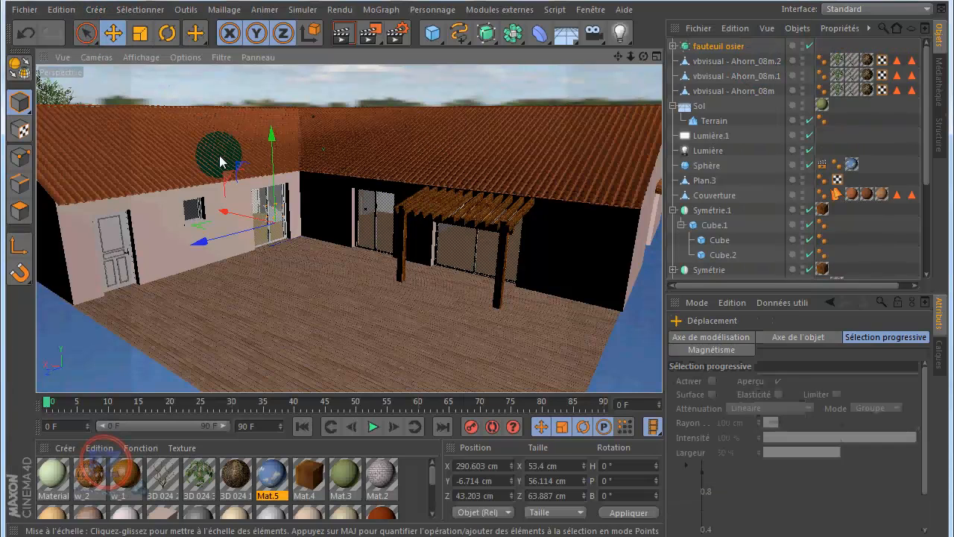
{"action": "left_click_drag", "start_coordinate": [231, 218], "coordinate": [258, 341]}
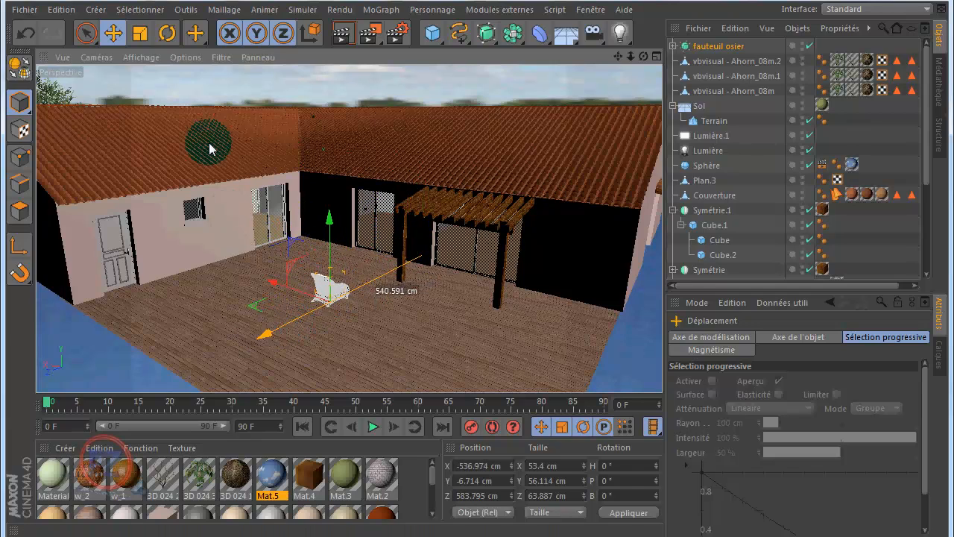
{"action": "left_click", "coordinate": [167, 33]}
{"action": "left_click_drag", "start_coordinate": [355, 326], "coordinate": [290, 320]}
Merge the fauteuil_osier_panda armchair file into the house scene
{"action": "left_click", "coordinate": [25, 11]}
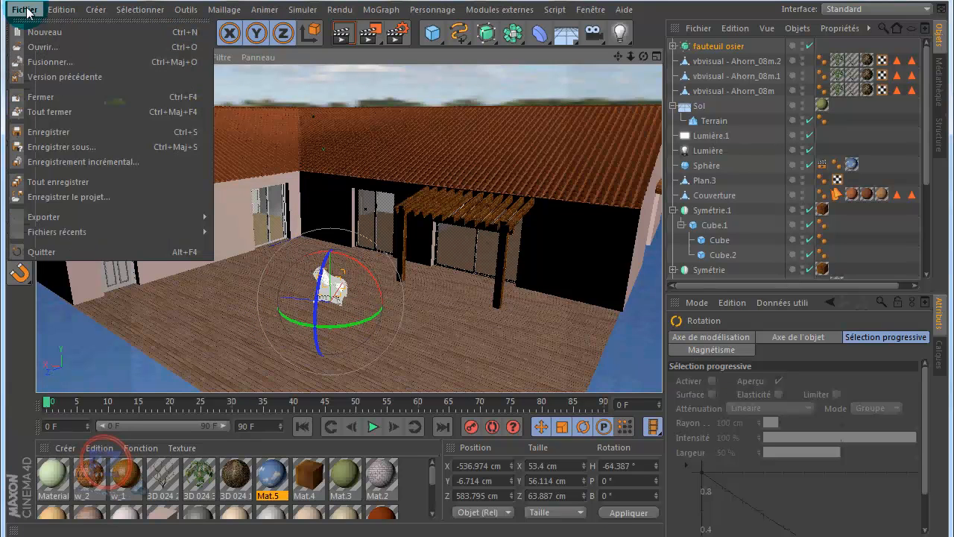
{"action": "left_click", "coordinate": [30, 59]}
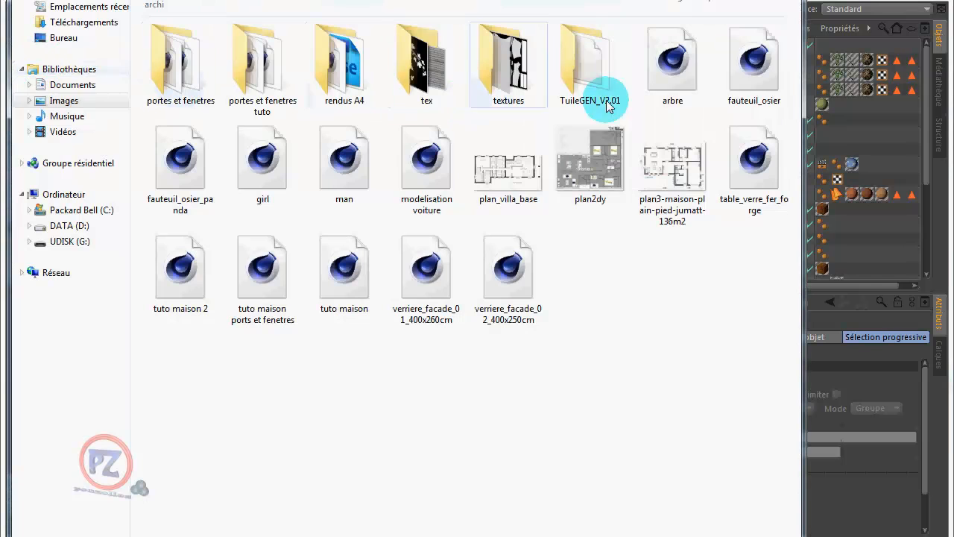
{"action": "double_click", "coordinate": [185, 174]}
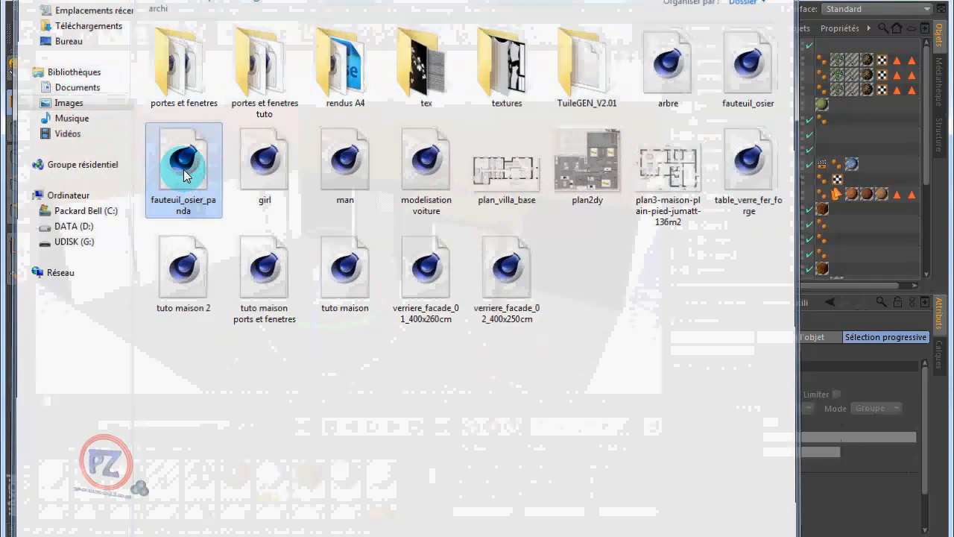
Move the fauteuil osier panda chair onto the terrace at about X -839, Z 473 cm and turn its heading towards the first armchair
{"action": "left_click", "coordinate": [112, 33]}
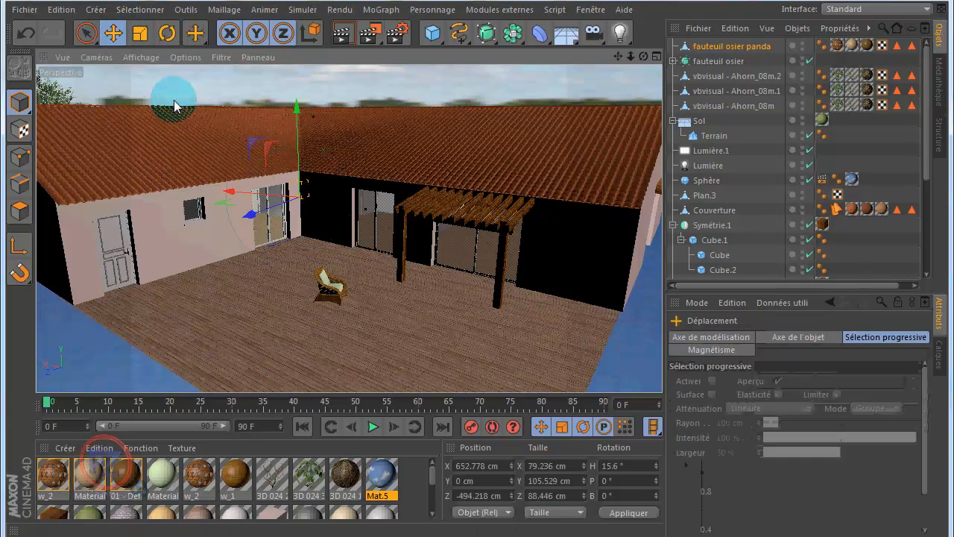
{"action": "left_click_drag", "start_coordinate": [223, 191], "coordinate": [549, 246]}
{"action": "left_click_drag", "start_coordinate": [522, 286], "coordinate": [358, 314]}
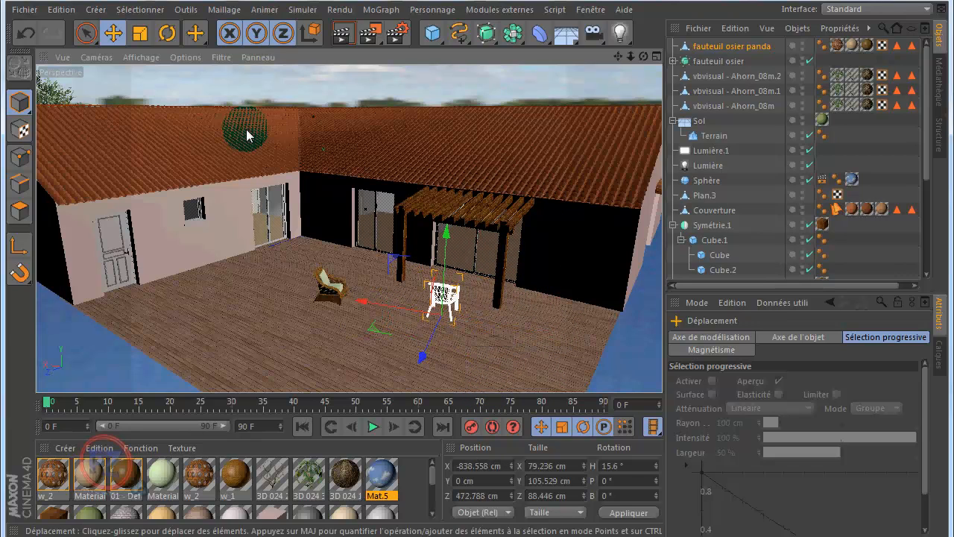
{"action": "left_click", "coordinate": [168, 33]}
{"action": "left_click_drag", "start_coordinate": [451, 345], "coordinate": [528, 319]}
{"action": "left_click", "coordinate": [273, 319]}
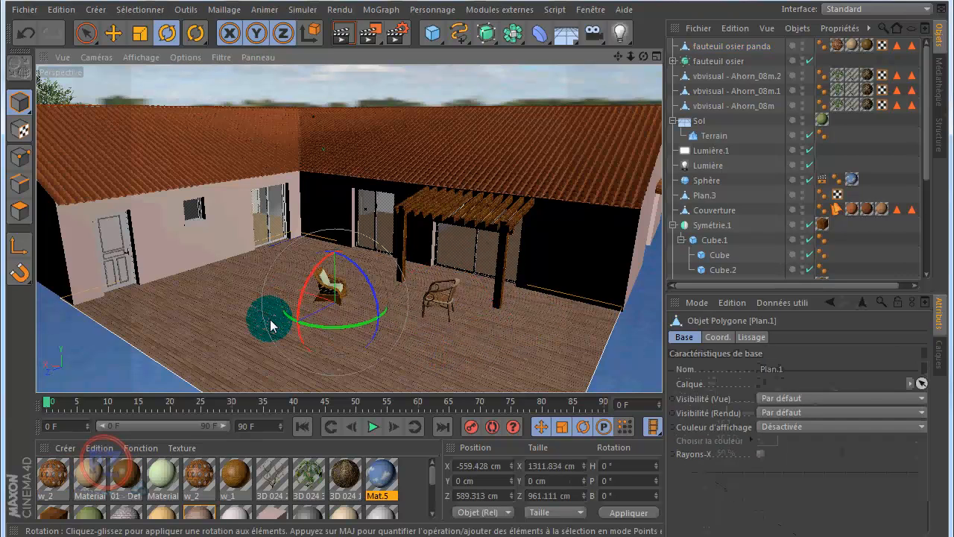
{"action": "left_click", "coordinate": [636, 359]}
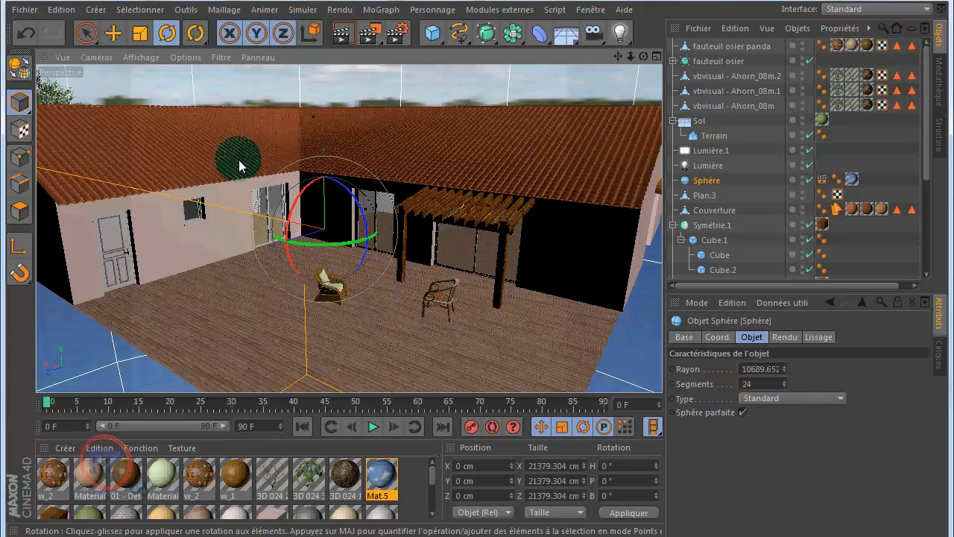
Merge the table_verre_fer_forge file into the house scene
{"action": "left_click", "coordinate": [25, 9]}
{"action": "left_click", "coordinate": [37, 62]}
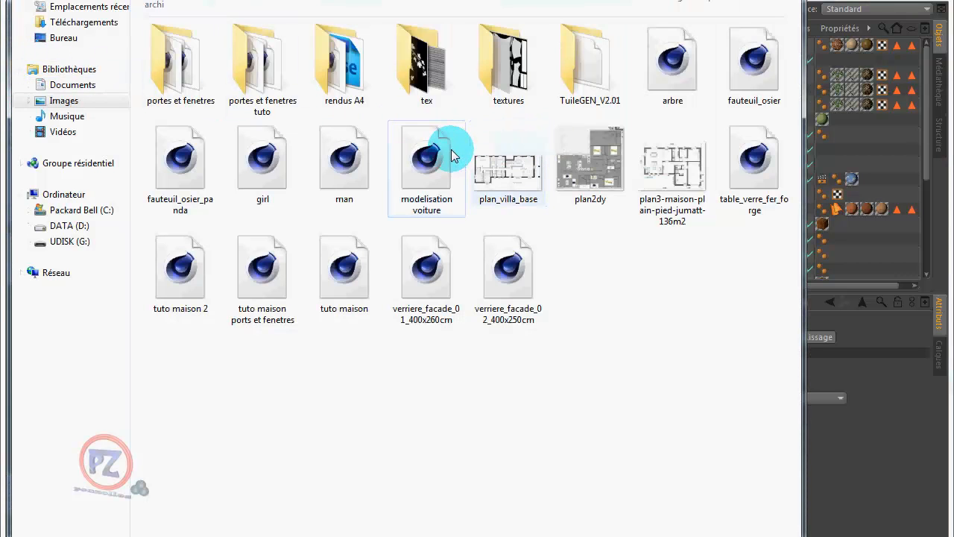
{"action": "double_click", "coordinate": [751, 166]}
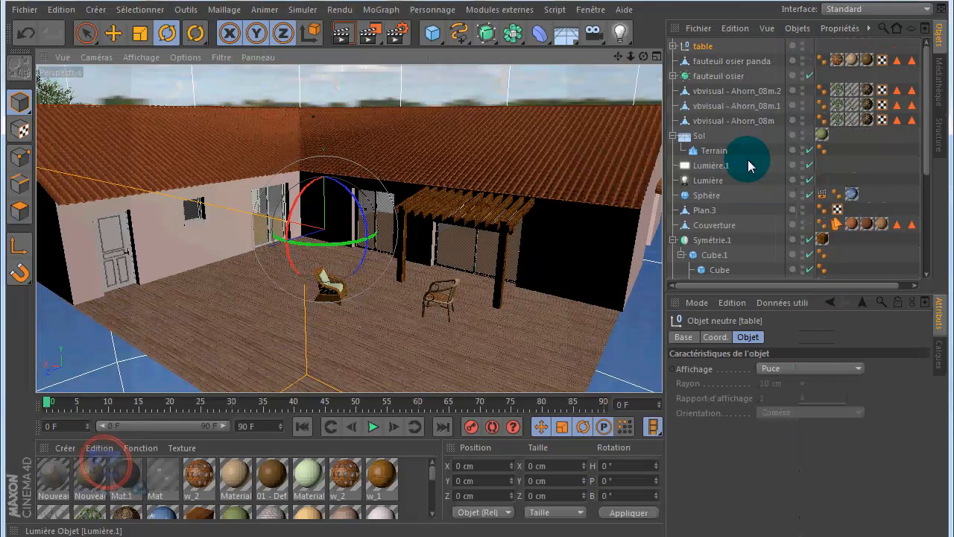
Move the oval table between the two armchairs at about X -695, Z 519 cm
{"action": "left_click", "coordinate": [113, 33]}
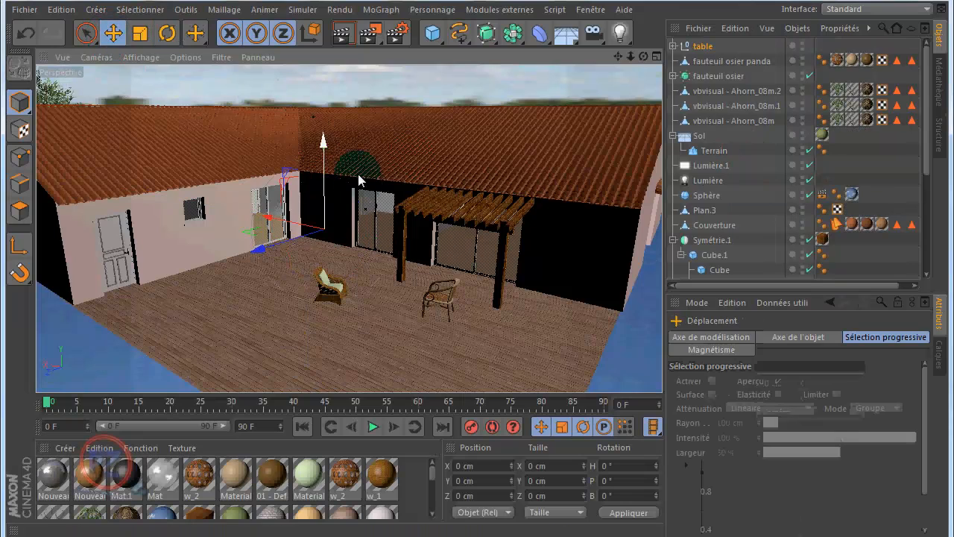
{"action": "left_click_drag", "start_coordinate": [267, 225], "coordinate": [340, 371]}
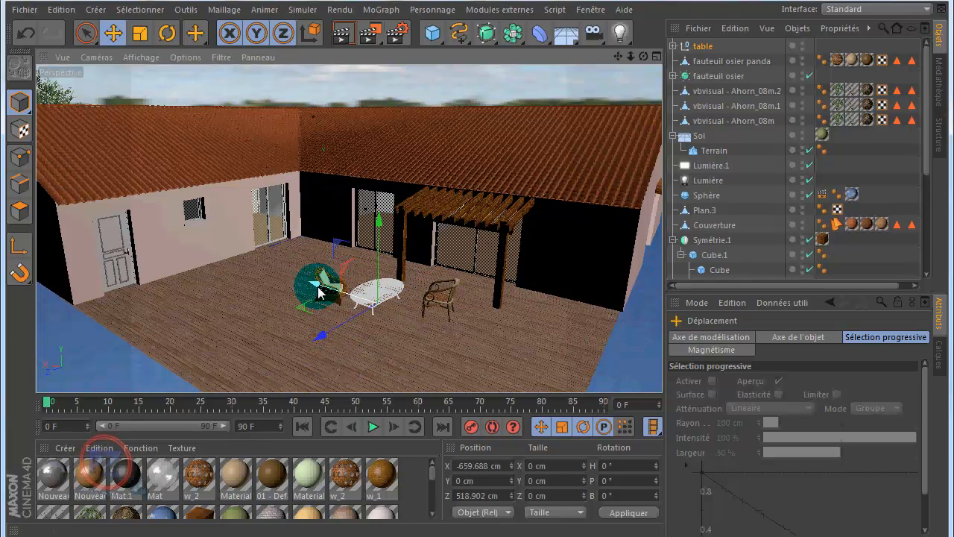
{"action": "left_click_drag", "start_coordinate": [324, 292], "coordinate": [328, 295]}
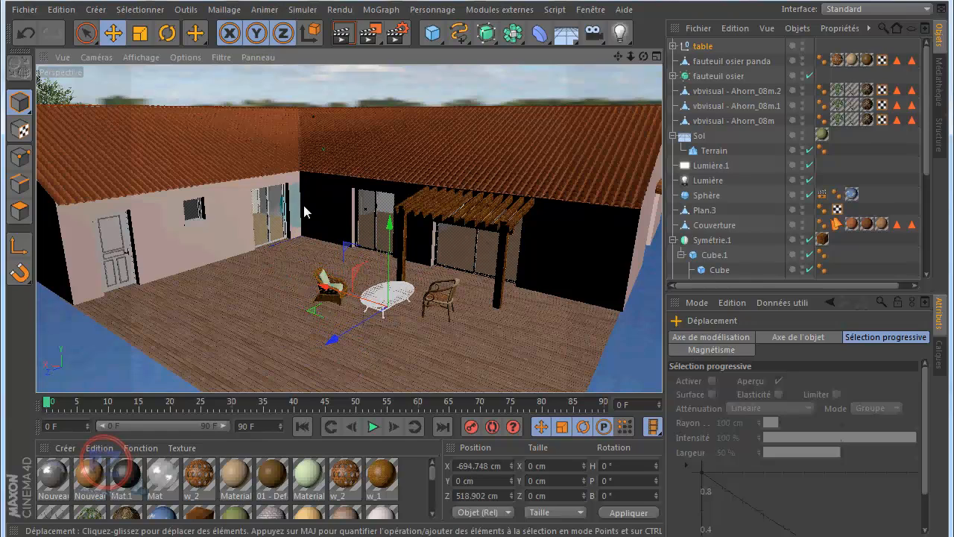
{"action": "left_click", "coordinate": [23, 11]}
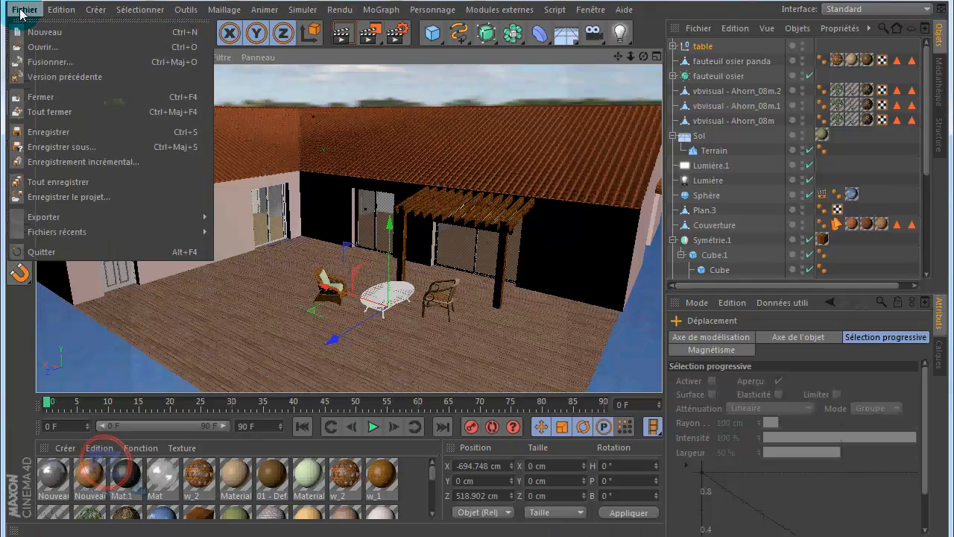
{"action": "left_click", "coordinate": [50, 61]}
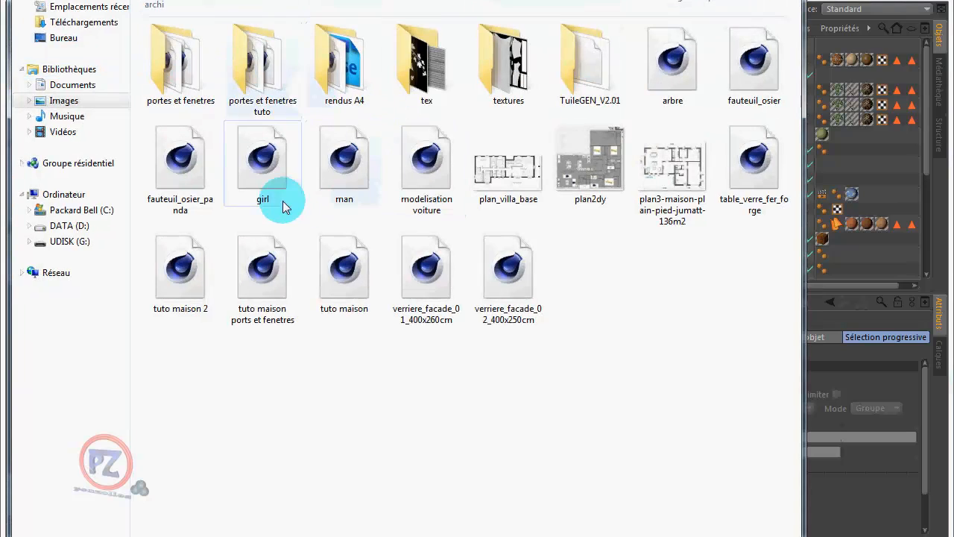
{"action": "double_click", "coordinate": [264, 173]}
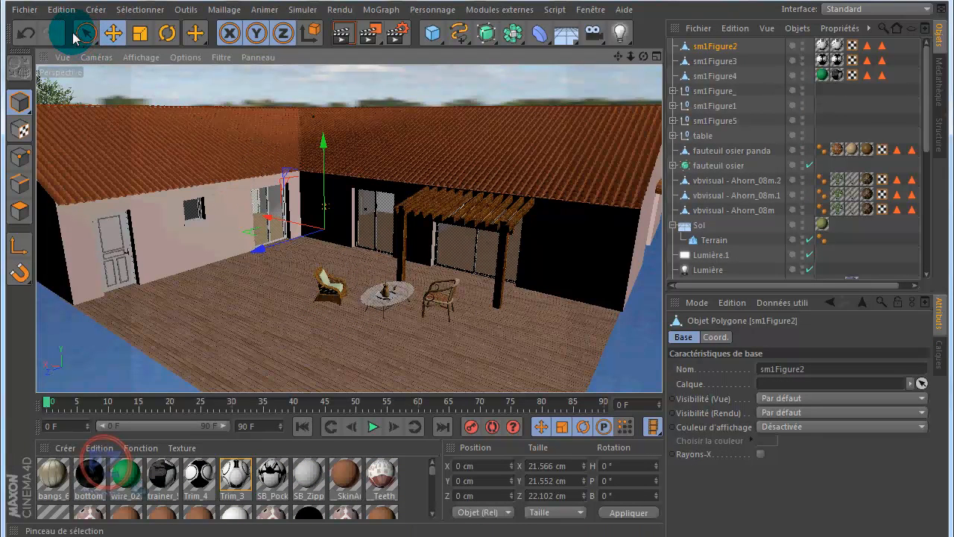
{"action": "left_click_drag", "start_coordinate": [270, 226], "coordinate": [283, 365]}
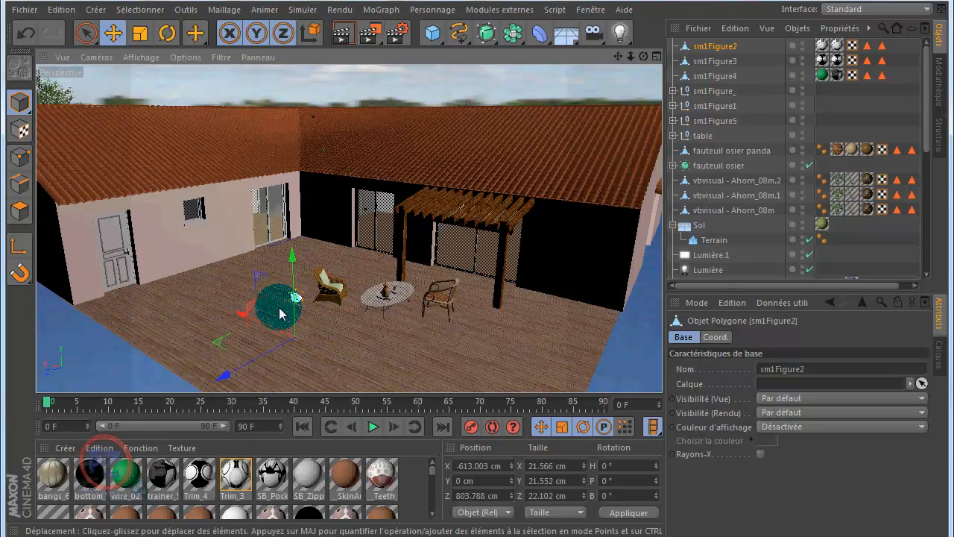
{"action": "left_click_drag", "start_coordinate": [242, 317], "coordinate": [297, 343]}
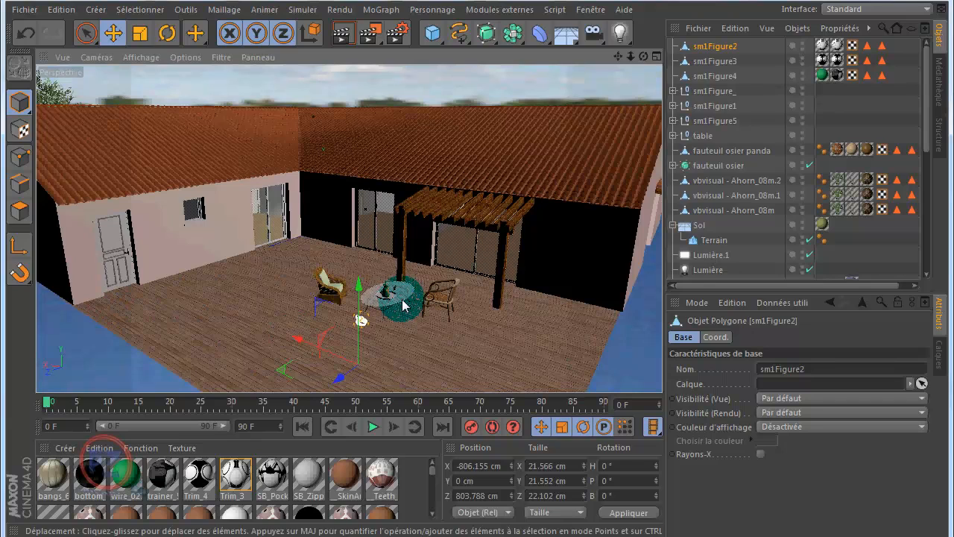
{"action": "left_click", "coordinate": [25, 34]}
{"action": "left_click", "coordinate": [26, 34]}
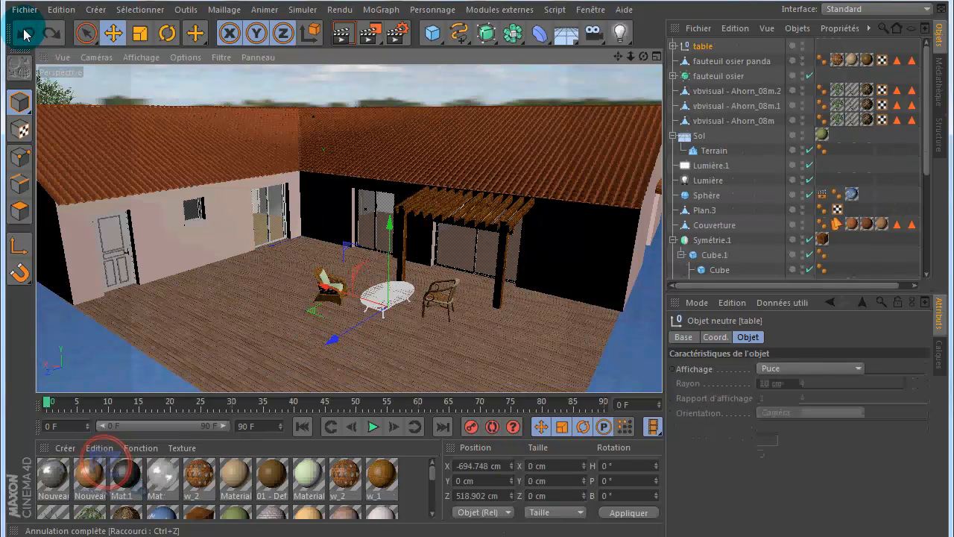
{"action": "left_click", "coordinate": [25, 34]}
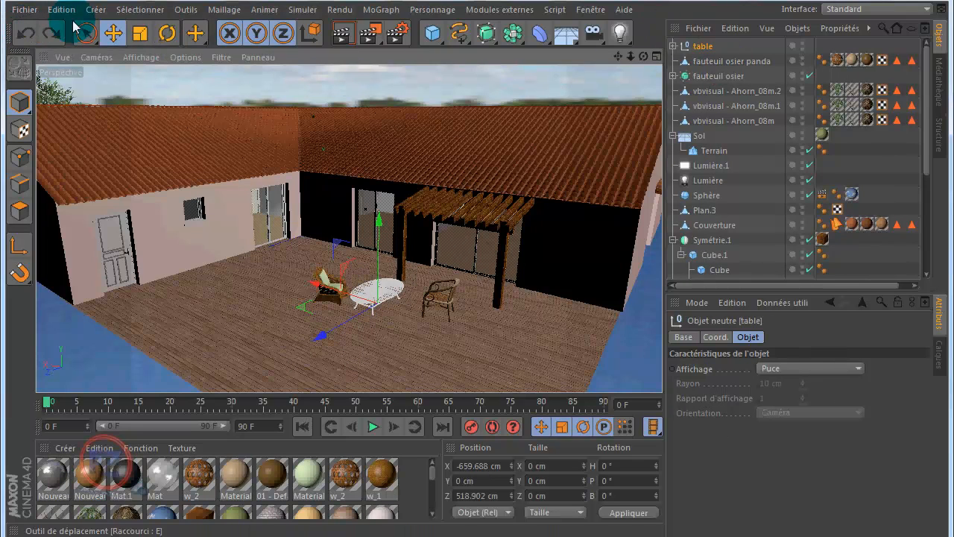
Merge the girl character file into the house scene
{"action": "left_click", "coordinate": [24, 11]}
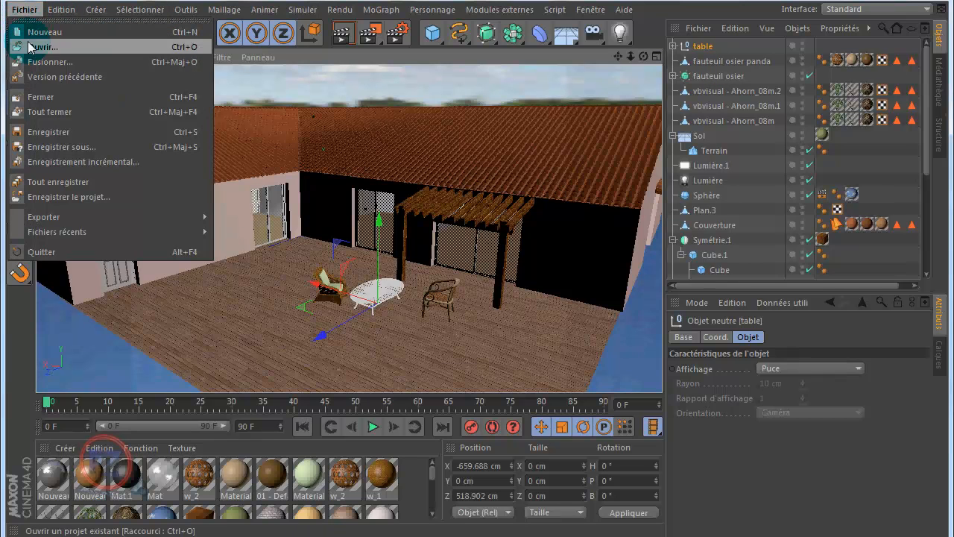
{"action": "left_click", "coordinate": [46, 62]}
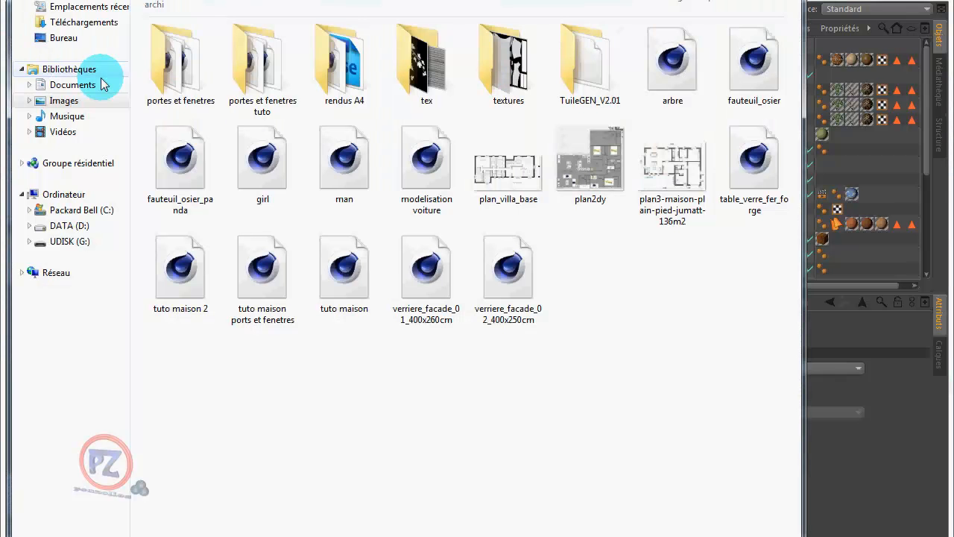
{"action": "double_click", "coordinate": [278, 160]}
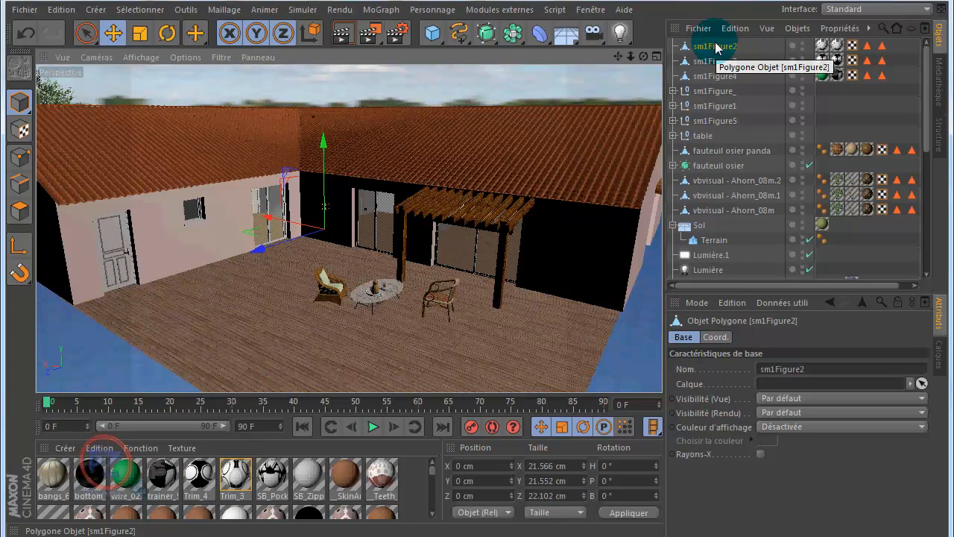
Group the six sm1Figure objects of the girl character under one null object
{"action": "left_click", "coordinate": [712, 127], "text": "shift"}
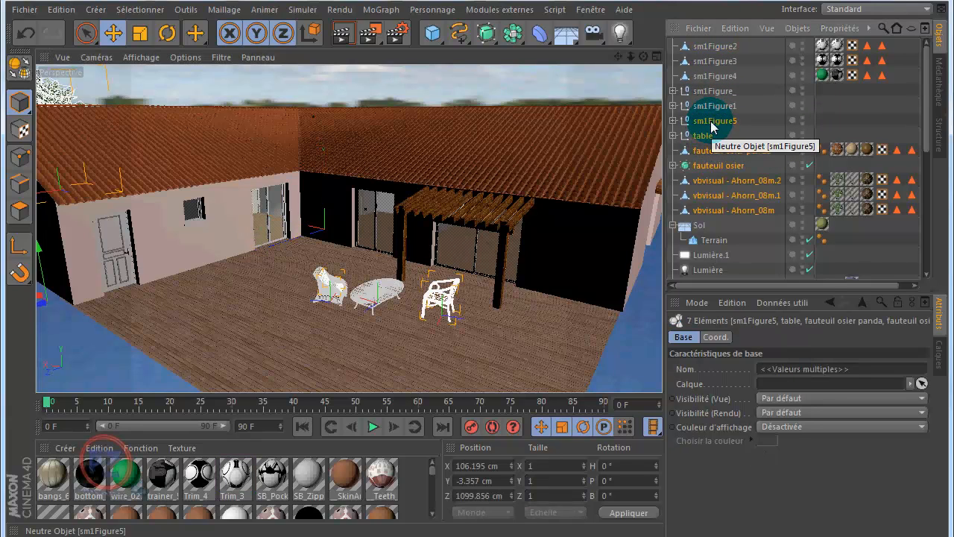
{"action": "left_click", "coordinate": [714, 46]}
{"action": "left_click", "coordinate": [714, 123], "text": "shift"}
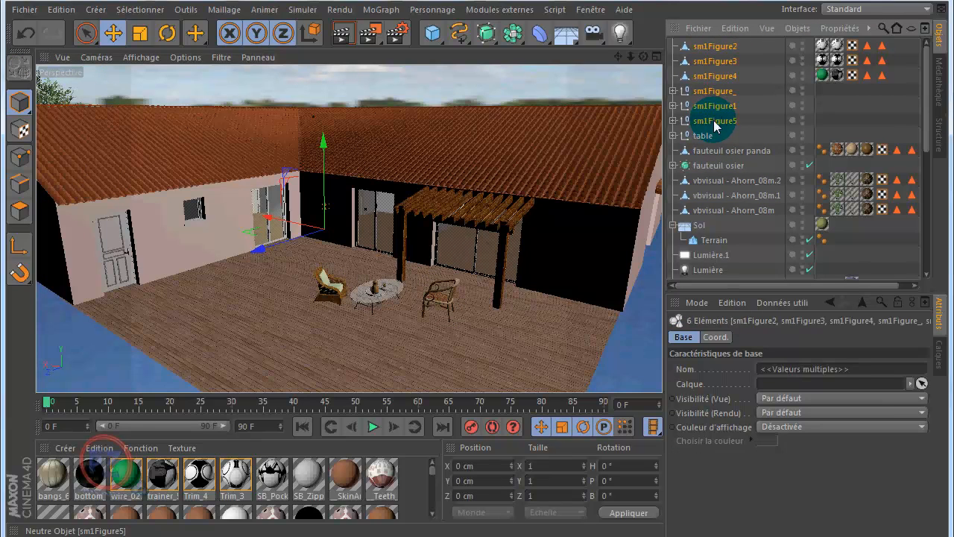
{"action": "right_click", "coordinate": [714, 123]}
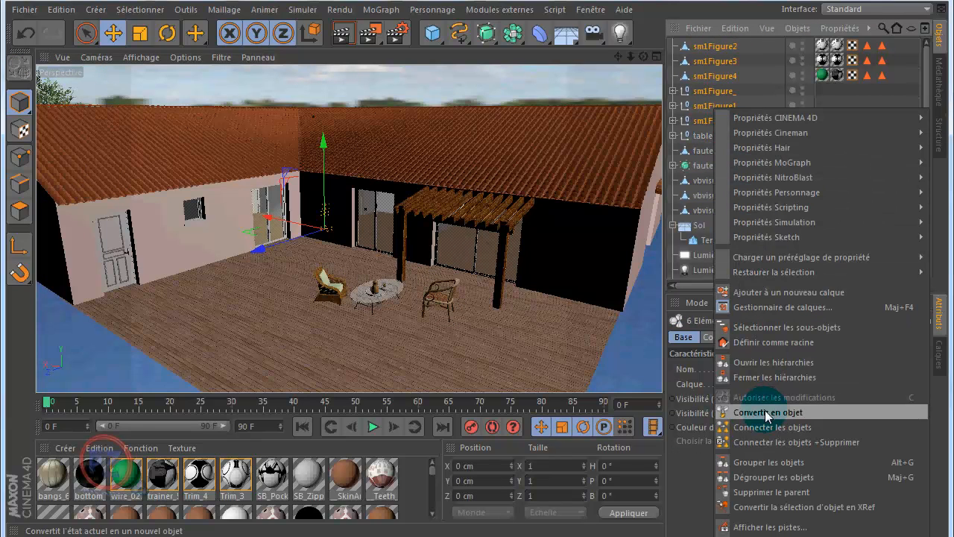
{"action": "left_click", "coordinate": [764, 460]}
Move the grouped girl in front of the terrace table at about X -775, Z 762 cm and rotate her heading to about -70°
{"action": "left_click_drag", "start_coordinate": [272, 215], "coordinate": [290, 376]}
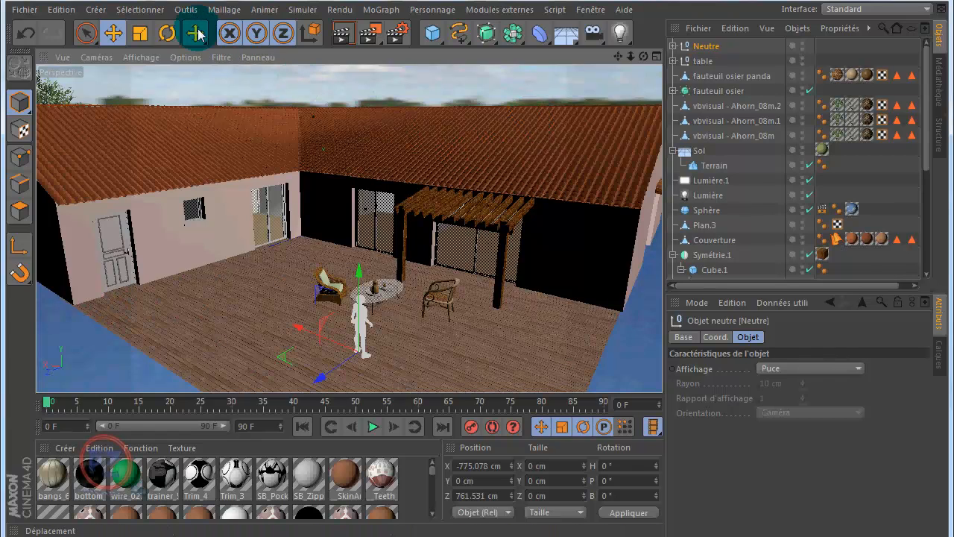
{"action": "left_click", "coordinate": [167, 33]}
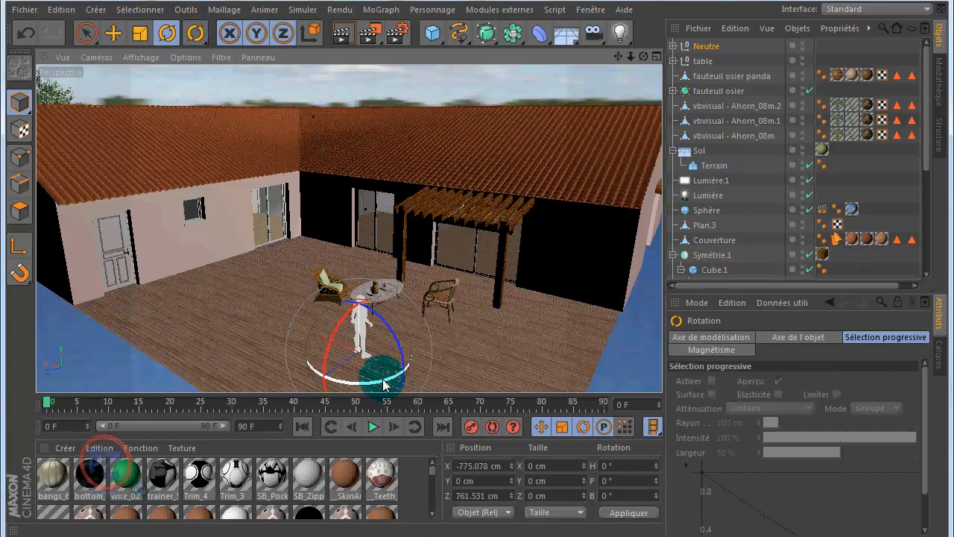
{"action": "mouse_move", "coordinate": [358, 375]}
{"action": "left_mouse_down"}
{"action": "mouse_move", "coordinate": [320, 371]}
{"action": "mouse_move", "coordinate": [353, 298]}
{"action": "mouse_move", "coordinate": [196, 59]}
{"action": "left_mouse_up"}
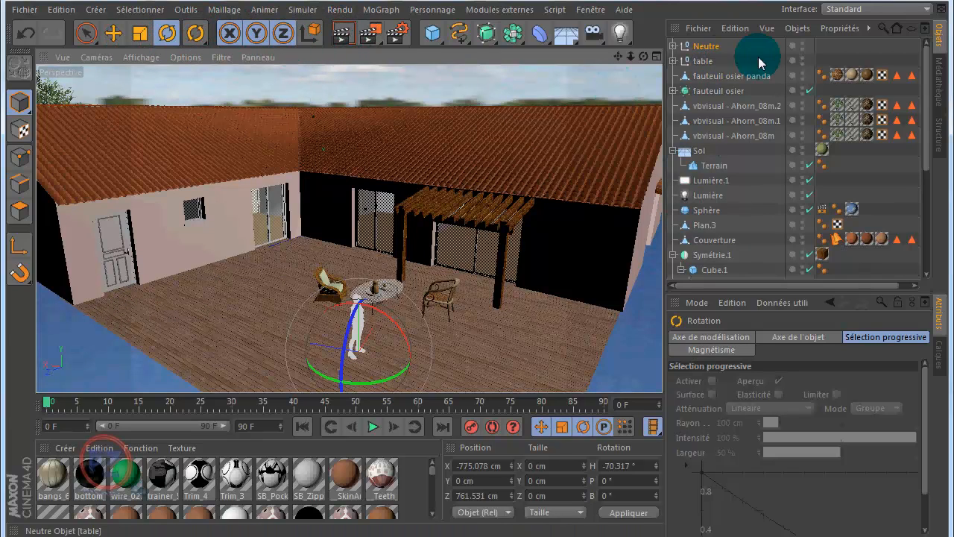
Deselect all objects and render the view of the furnished terrace
{"action": "left_click_drag", "start_coordinate": [929, 128], "coordinate": [928, 250]}
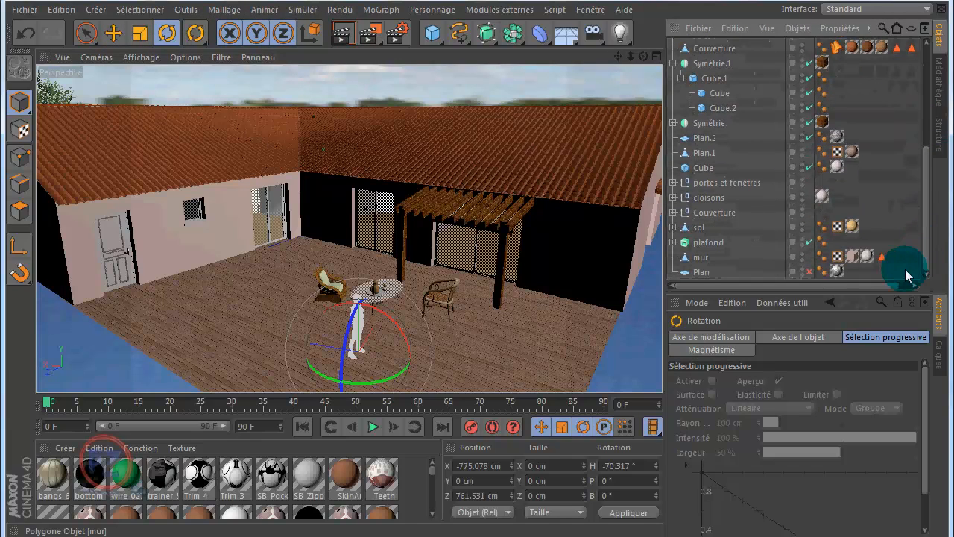
{"action": "left_click", "coordinate": [902, 275]}
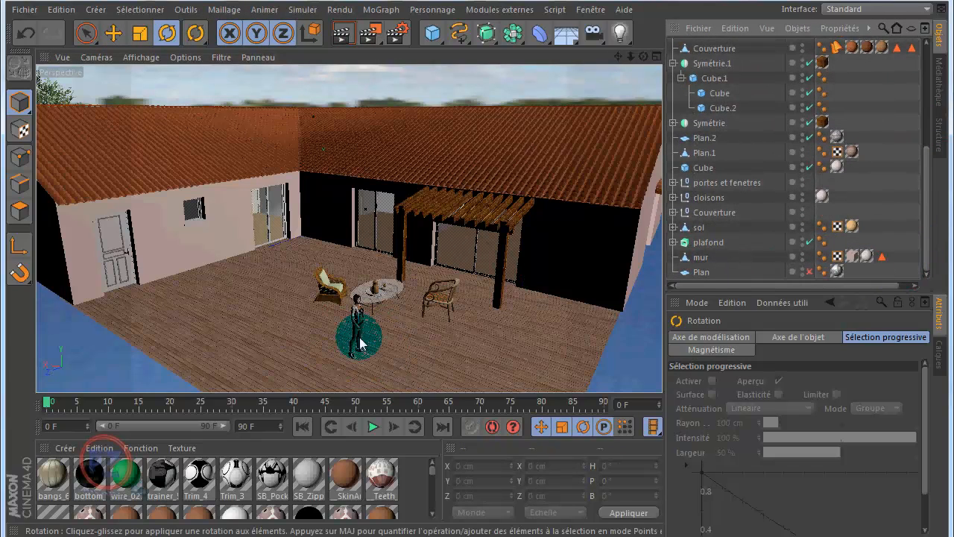
{"action": "left_click", "coordinate": [343, 34]}
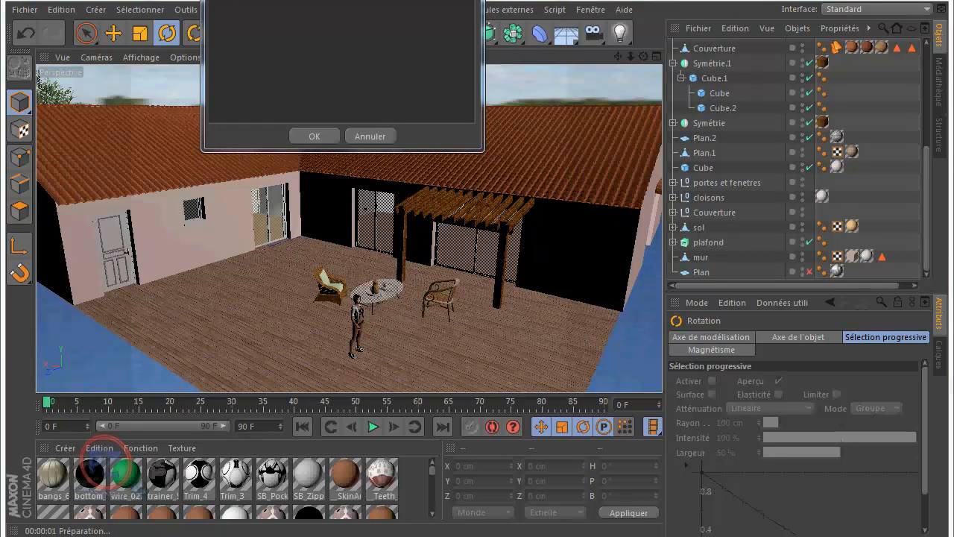
{"action": "left_click", "coordinate": [328, 136]}
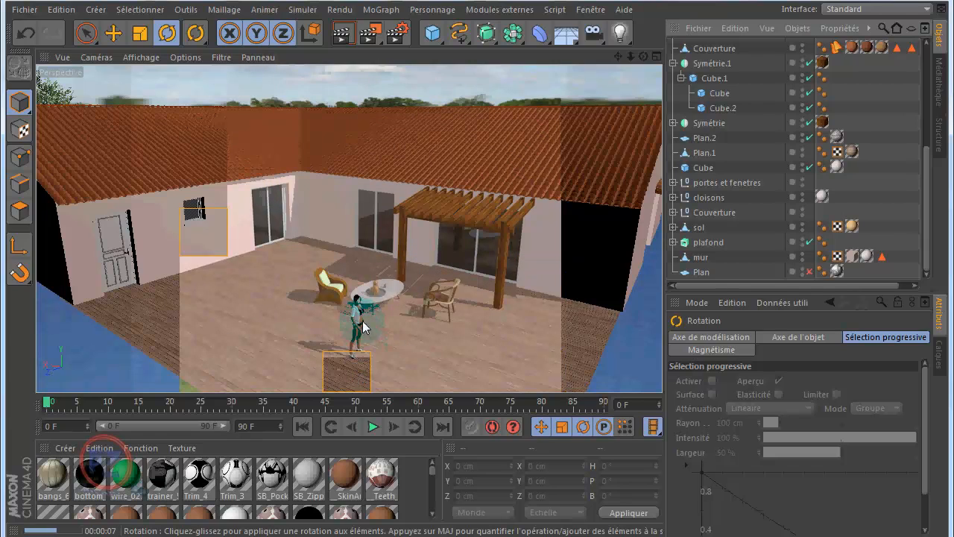
Render a wider view showing the whole house with its terrace and both pergolas
{"action": "left_click", "coordinate": [401, 301]}
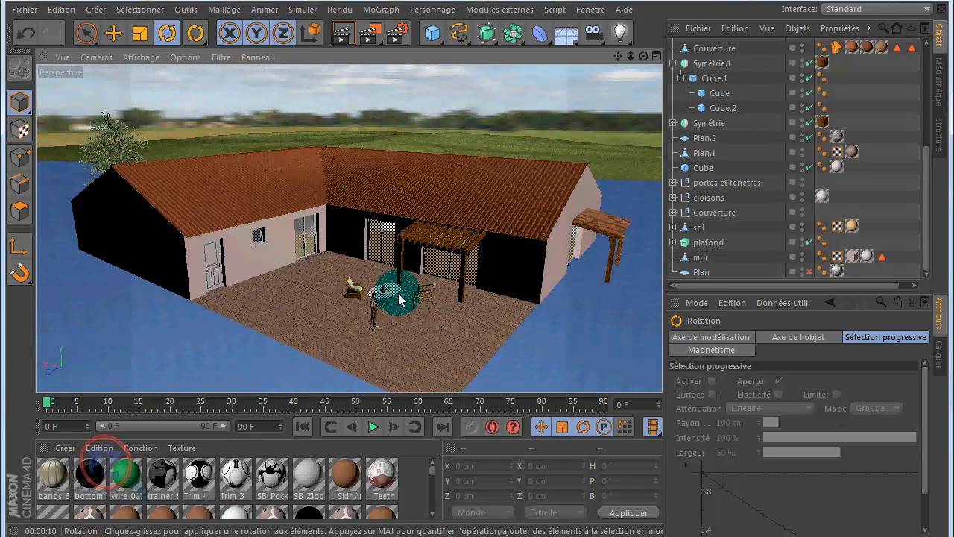
{"action": "scroll", "coordinate": [400, 299], "scroll_direction": "down", "scroll_amount": 2}
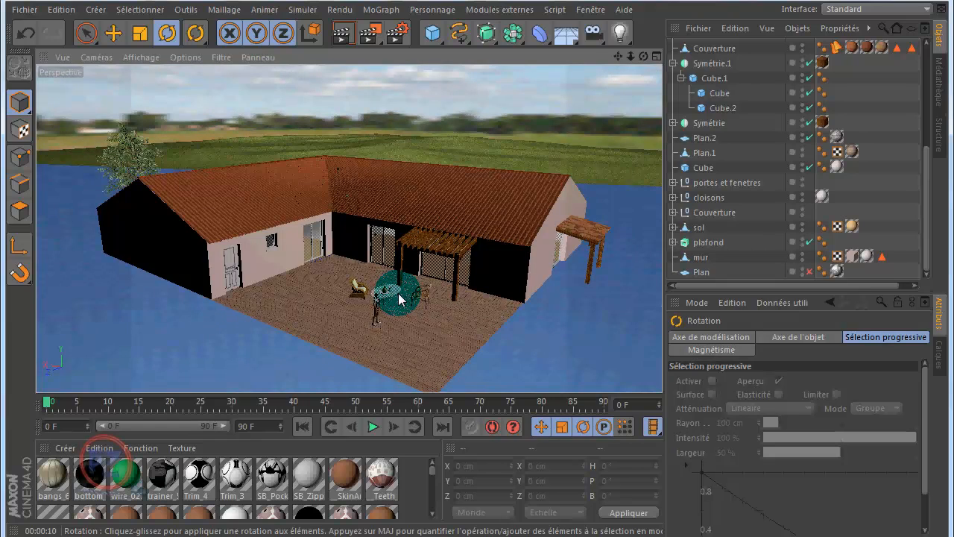
{"action": "scroll", "coordinate": [400, 299], "scroll_direction": "up", "scroll_amount": 2}
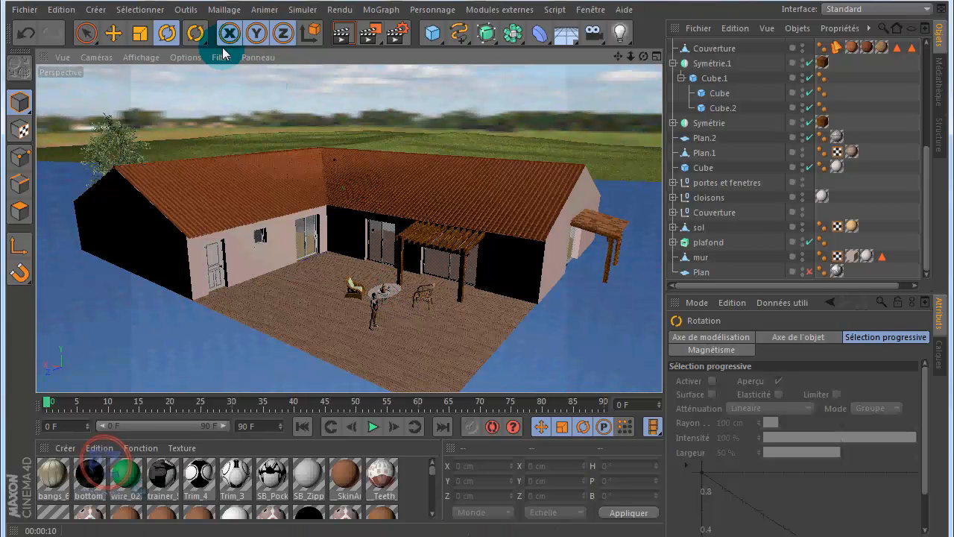
{"action": "left_click", "coordinate": [341, 33]}
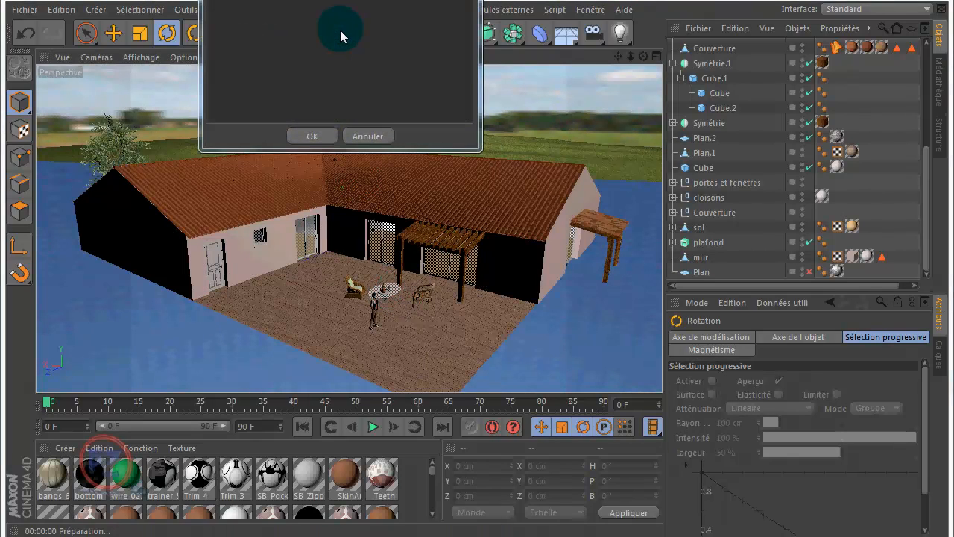
{"action": "left_click", "coordinate": [325, 138]}
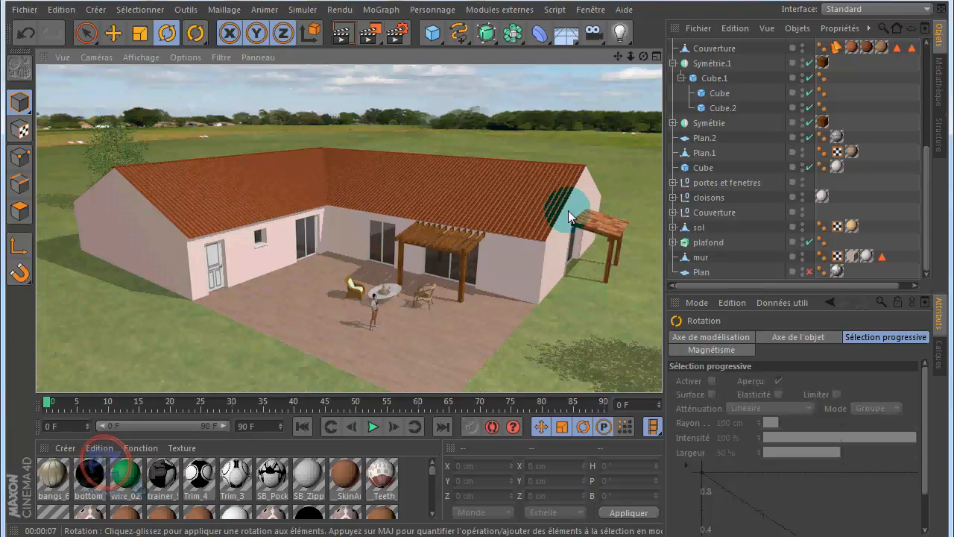
{"action": "left_click", "coordinate": [490, 12]}
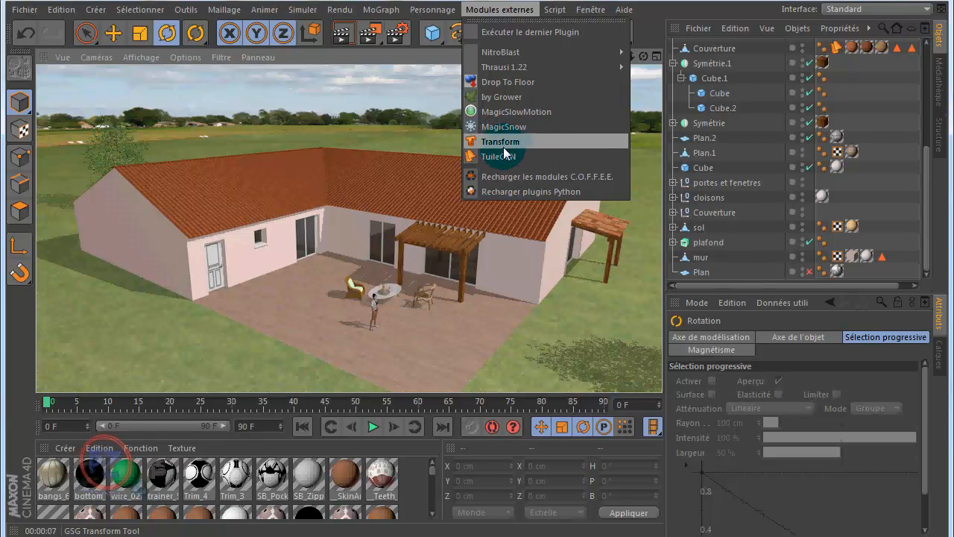
{"action": "left_click", "coordinate": [623, 7]}
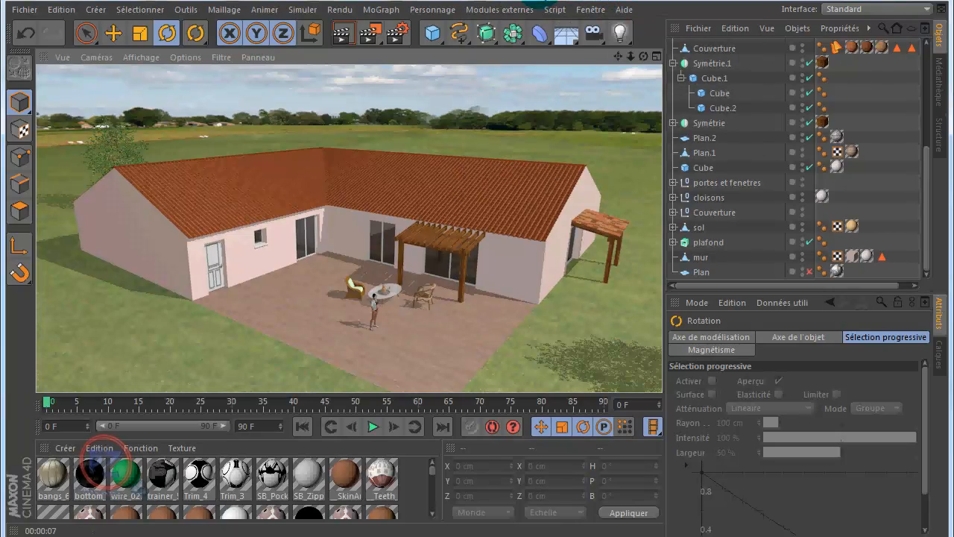